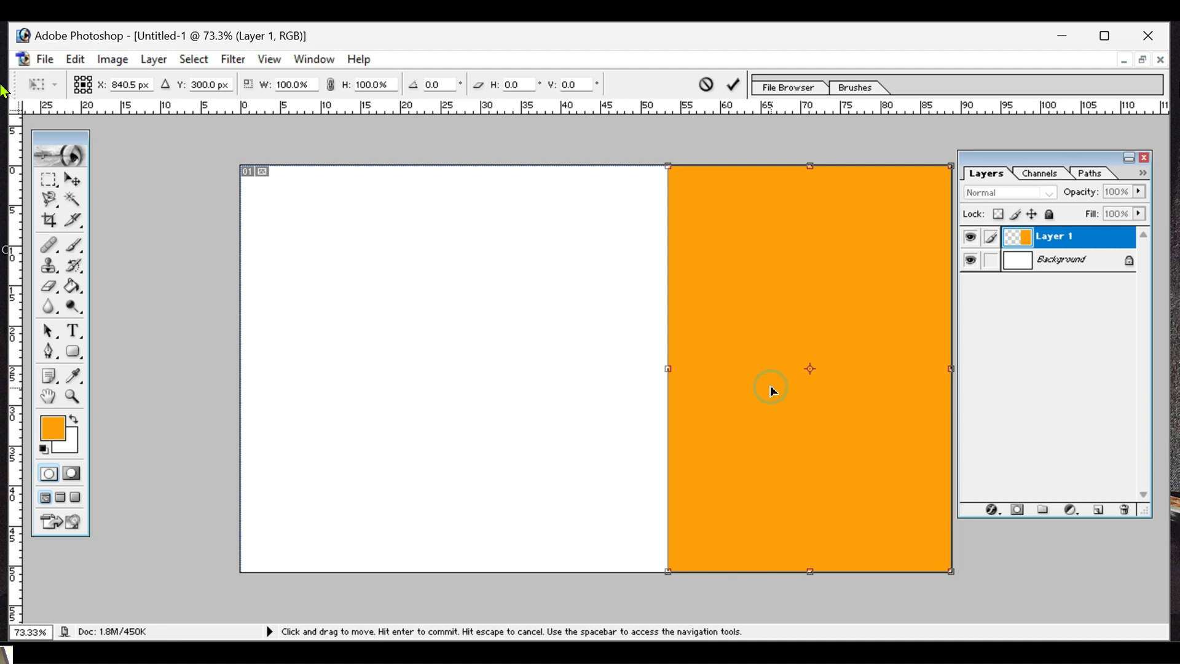
Distort the orange rectangle into a slanted panel, moving its lower-left corner to about ruler mark 77 and upper-left to about 58, and apply
{"action": "left_click_drag", "start_coordinate": [670, 575], "coordinate": [861, 576]}
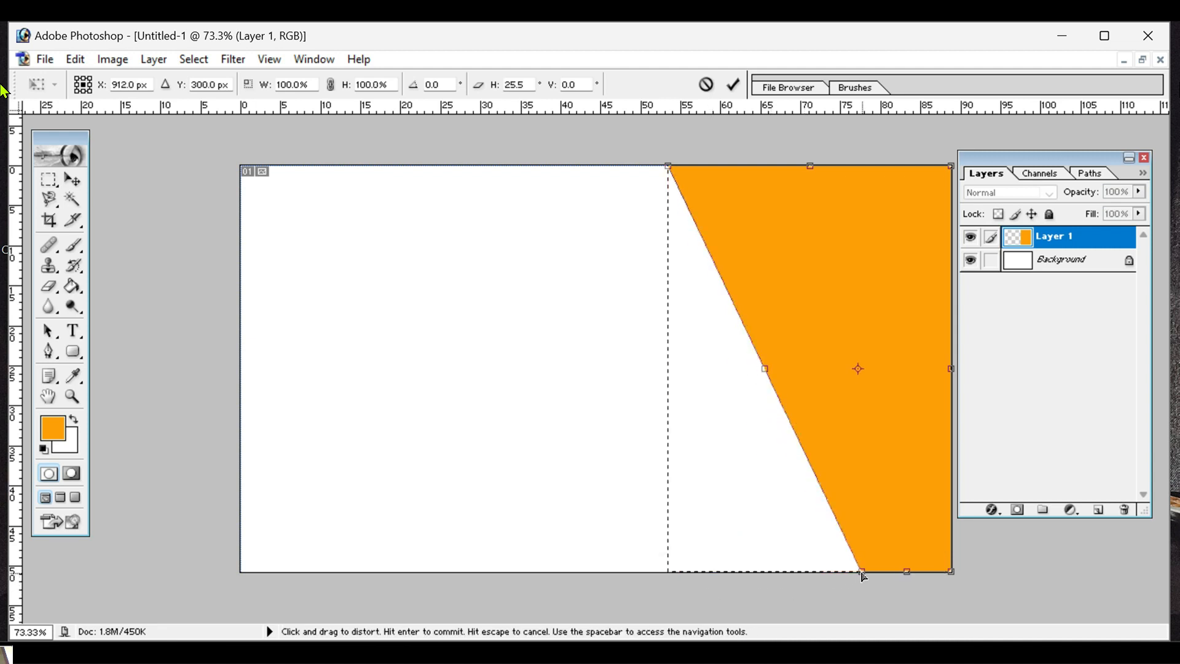
{"action": "left_click_drag", "start_coordinate": [669, 166], "coordinate": [709, 167]}
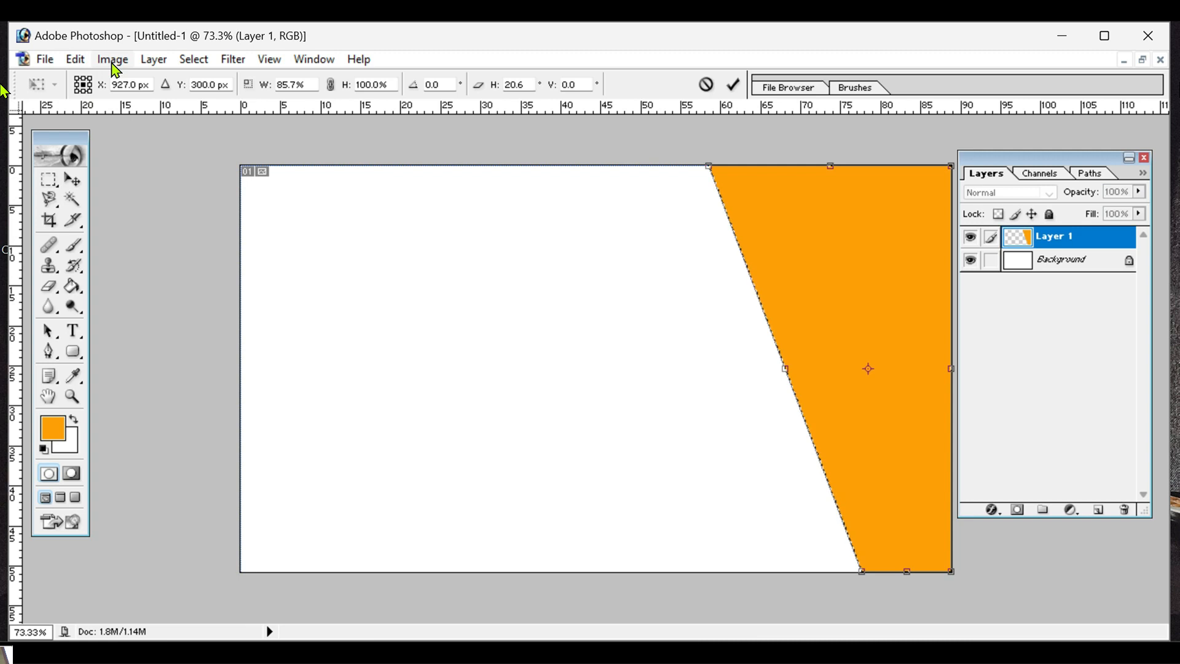
{"action": "left_click", "coordinate": [72, 178]}
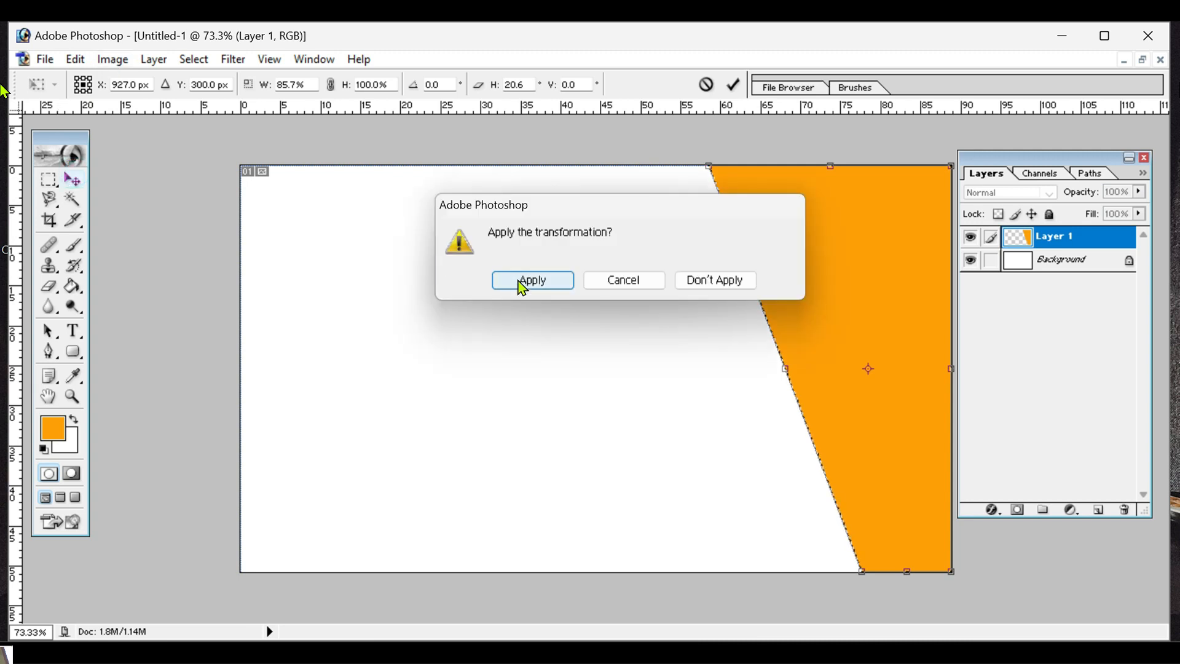
{"action": "left_click", "coordinate": [513, 281]}
Add a drop shadow to Layer 1 with distance 0 px, spread 2% and size 16 px
{"action": "right_click", "coordinate": [1050, 236]}
{"action": "key", "text": "Escape"}
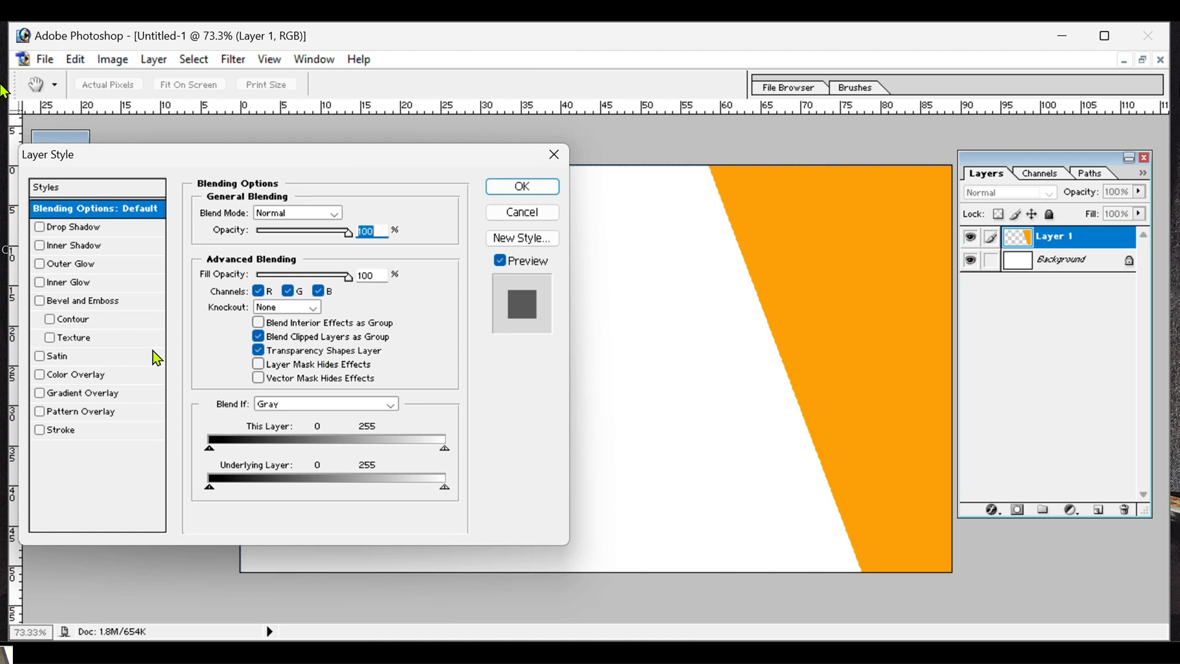
{"action": "left_click", "coordinate": [108, 227]}
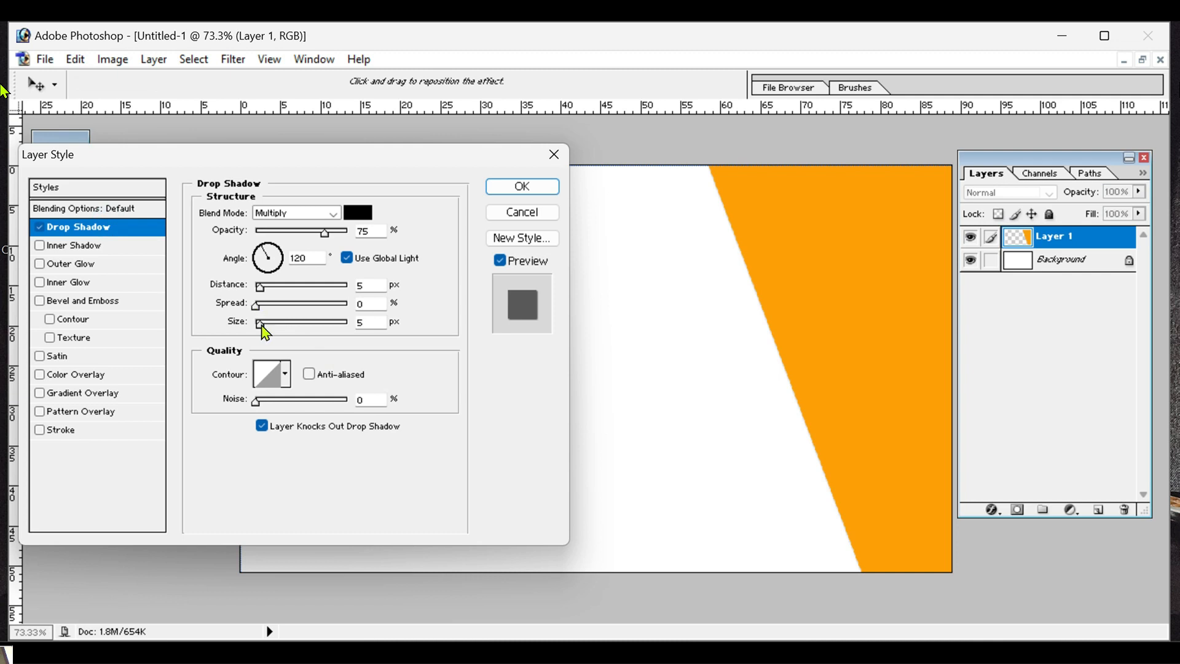
{"action": "left_click_drag", "start_coordinate": [264, 330], "coordinate": [272, 331]}
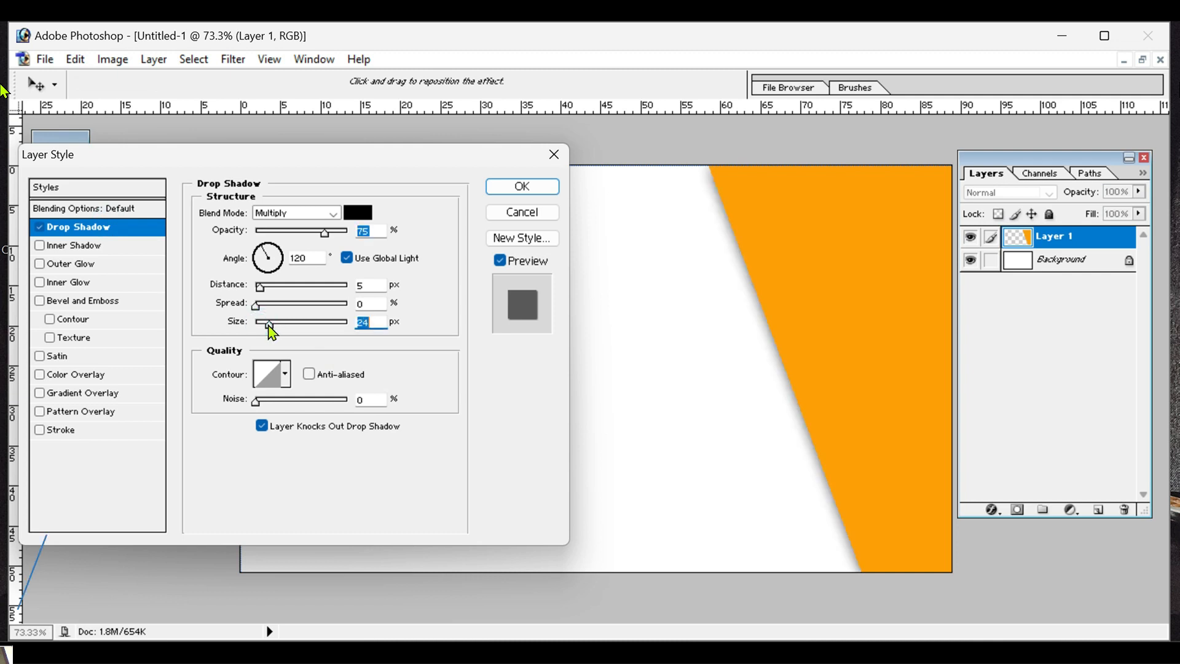
{"action": "left_click", "coordinate": [256, 305]}
{"action": "left_click_drag", "start_coordinate": [257, 306], "coordinate": [257, 306]}
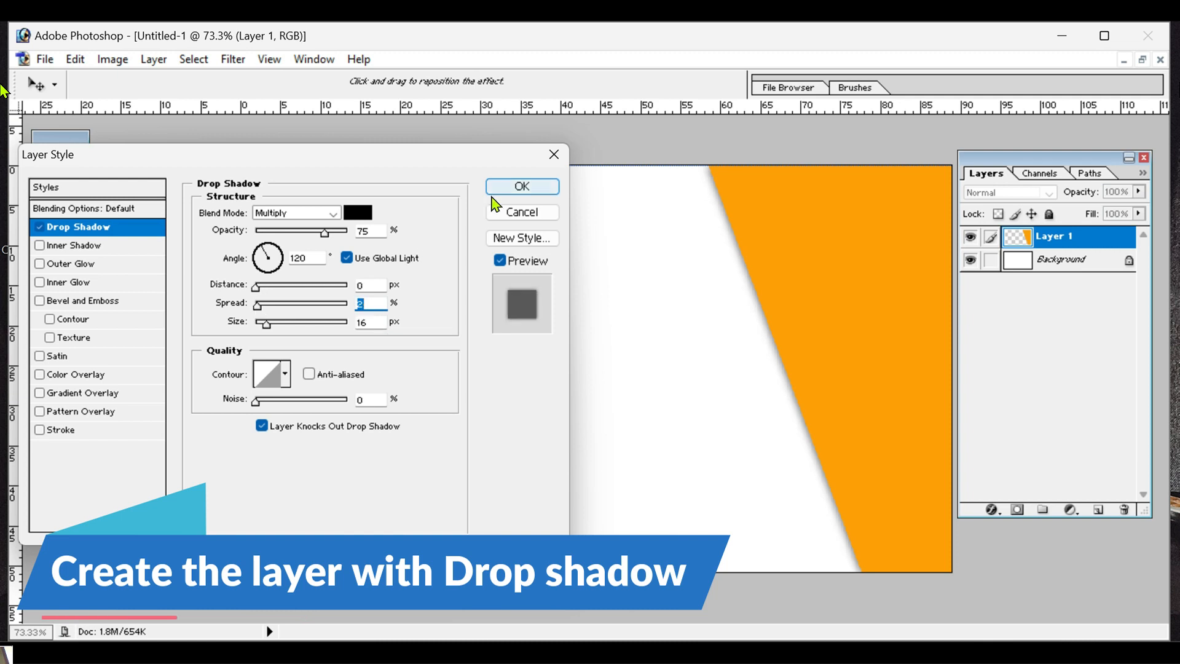
{"action": "left_click", "coordinate": [522, 188]}
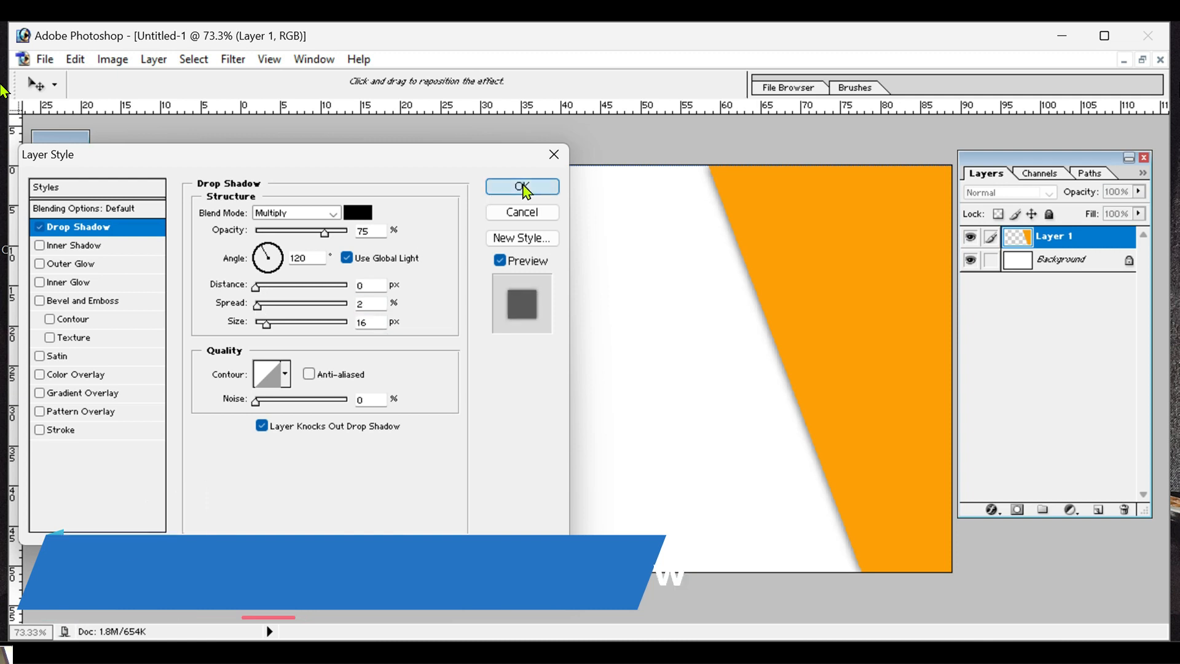
Duplicate Layer 1 within the same document as Layer 1 copy
{"action": "right_click", "coordinate": [1054, 239]}
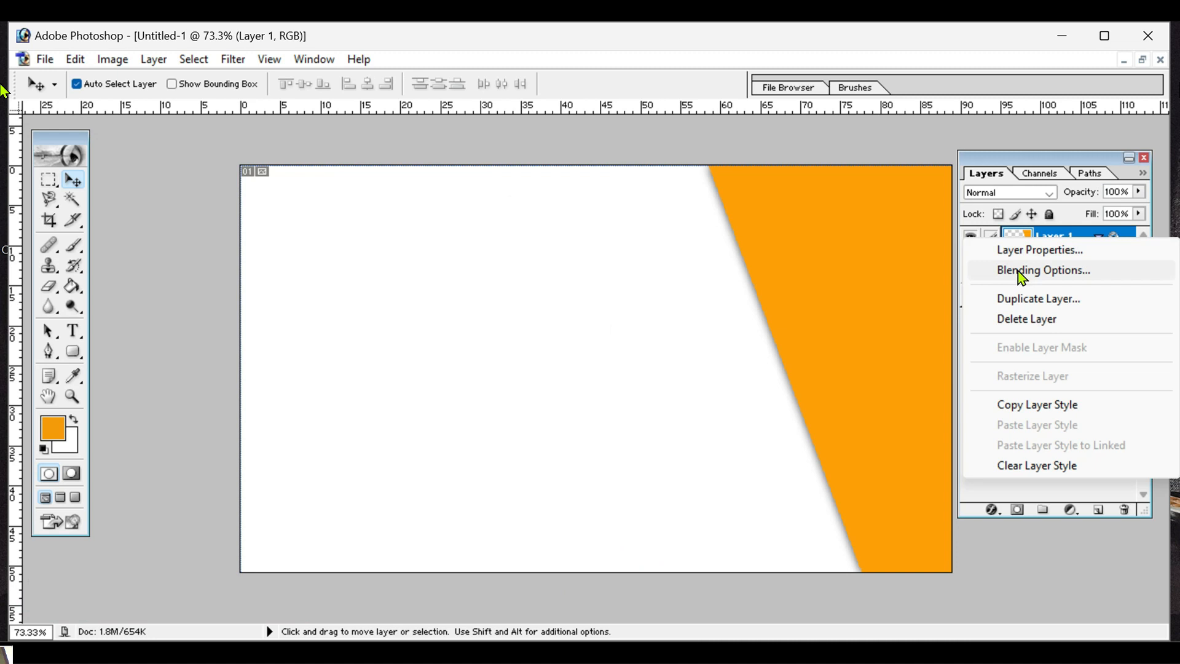
{"action": "left_click", "coordinate": [1020, 299]}
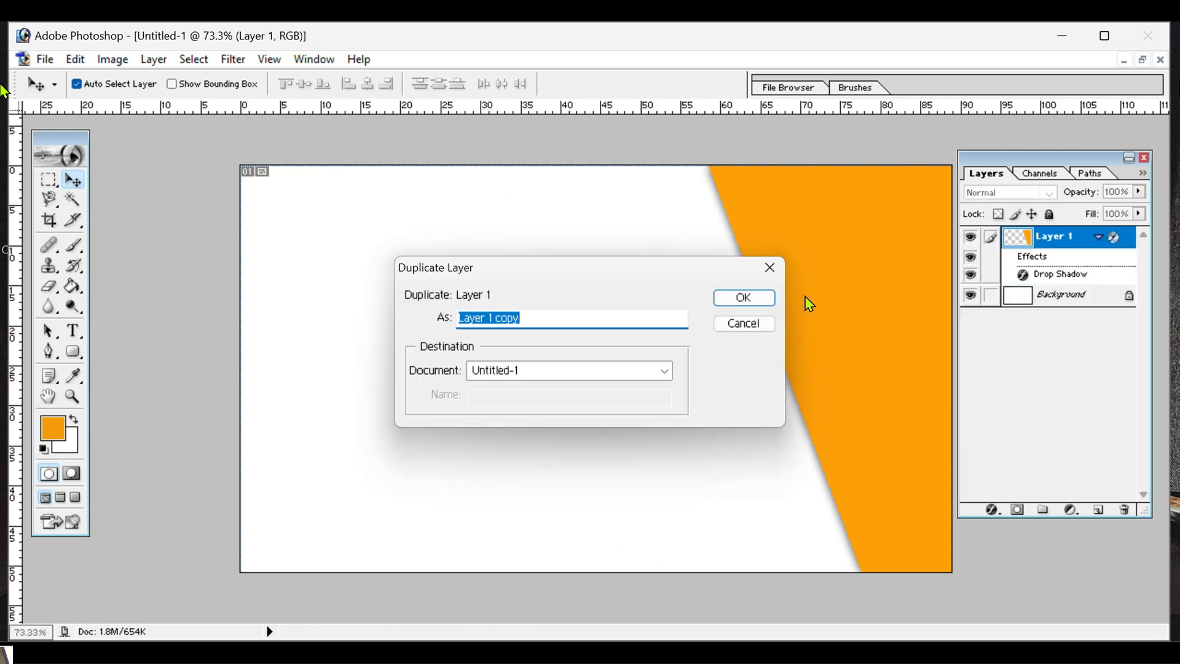
{"action": "left_click", "coordinate": [723, 303]}
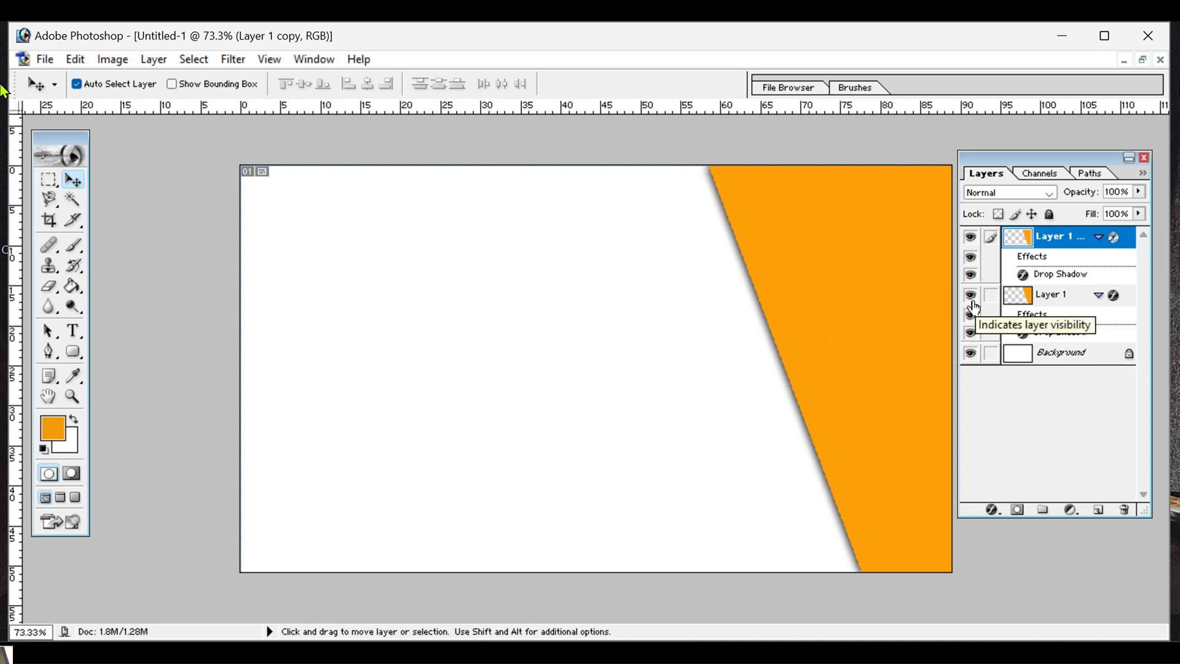
Show the bounding box for the original Layer 1, stretch the shape leftward to about 126.6% width, and apply the transformation
{"action": "left_click", "coordinate": [1052, 294]}
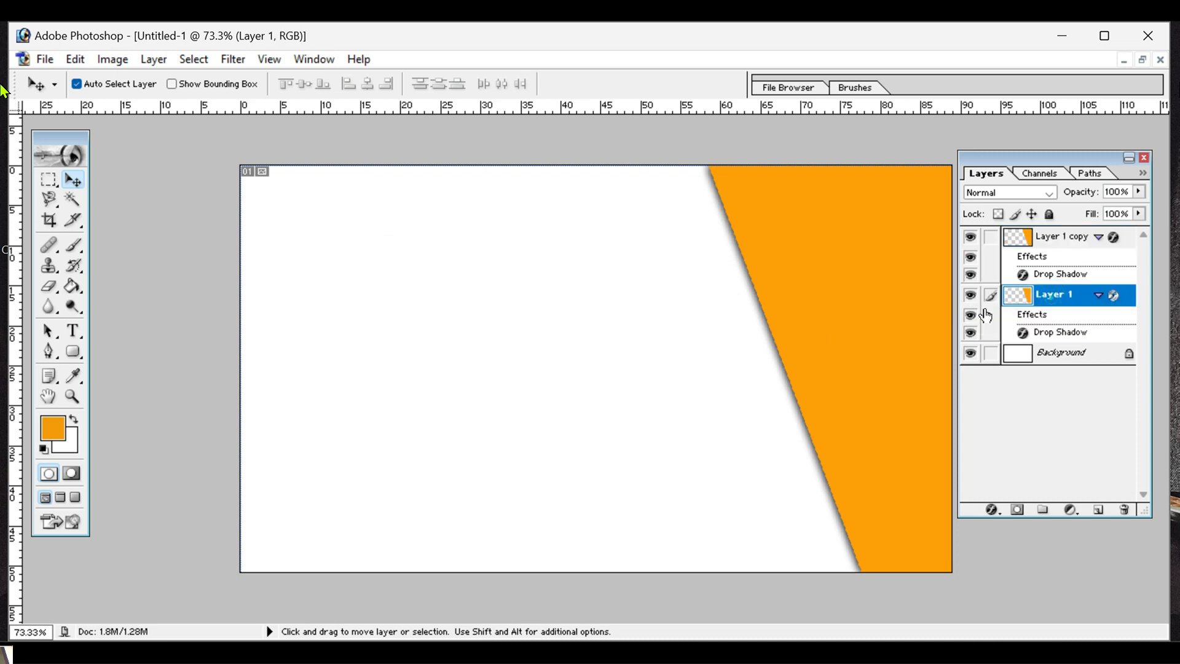
{"action": "left_click", "coordinate": [171, 83]}
{"action": "left_click_drag", "start_coordinate": [703, 368], "coordinate": [631, 366]}
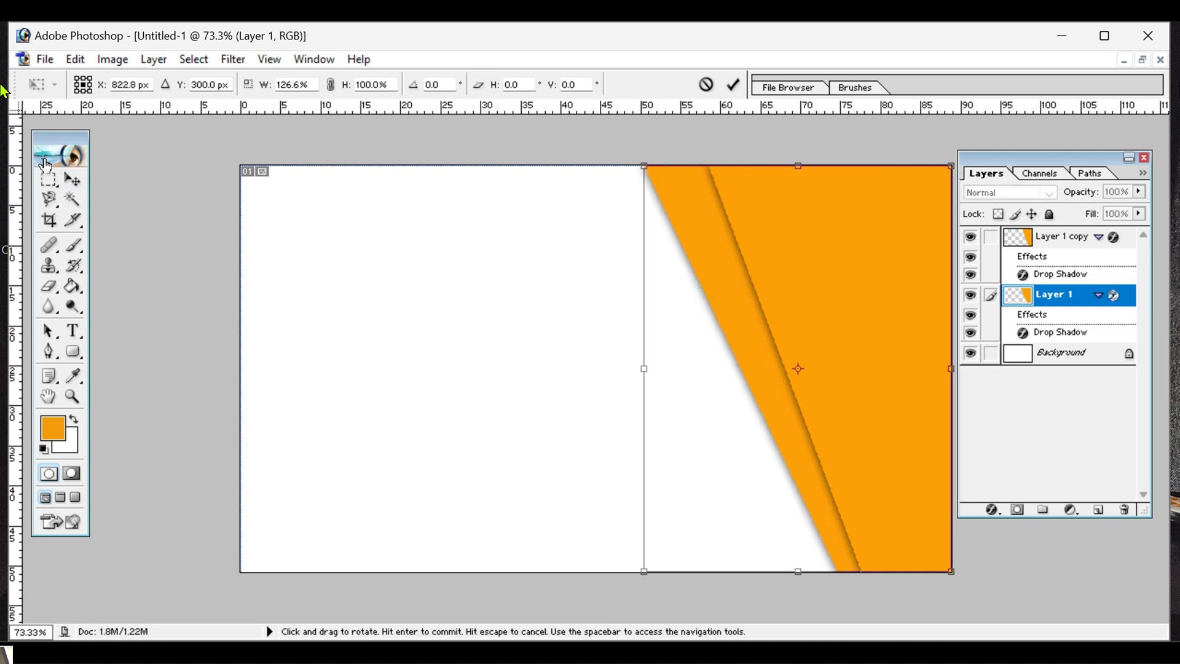
{"action": "left_click", "coordinate": [73, 180]}
{"action": "left_click", "coordinate": [546, 280]}
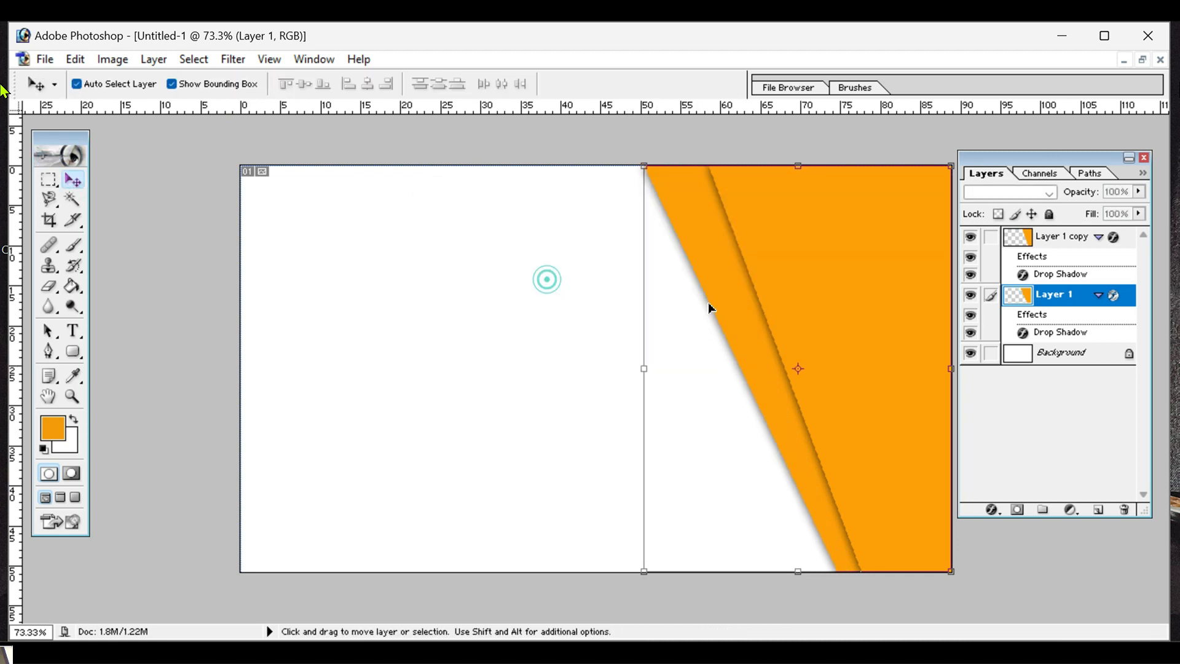
Distort Layer 1 by moving its upper-left corner slightly outward and its lower-left corner slightly inward, then apply the transformation
{"action": "left_click", "coordinate": [76, 59]}
{"action": "mouse_move", "coordinate": [174, 427]}
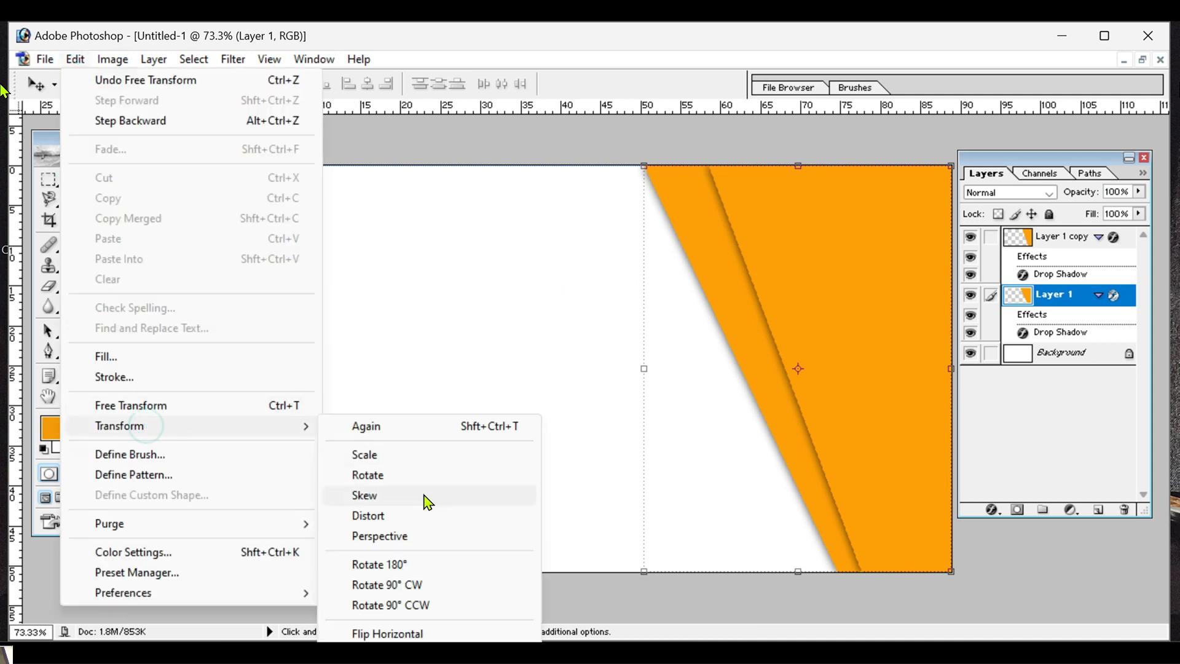
{"action": "left_click", "coordinate": [368, 516]}
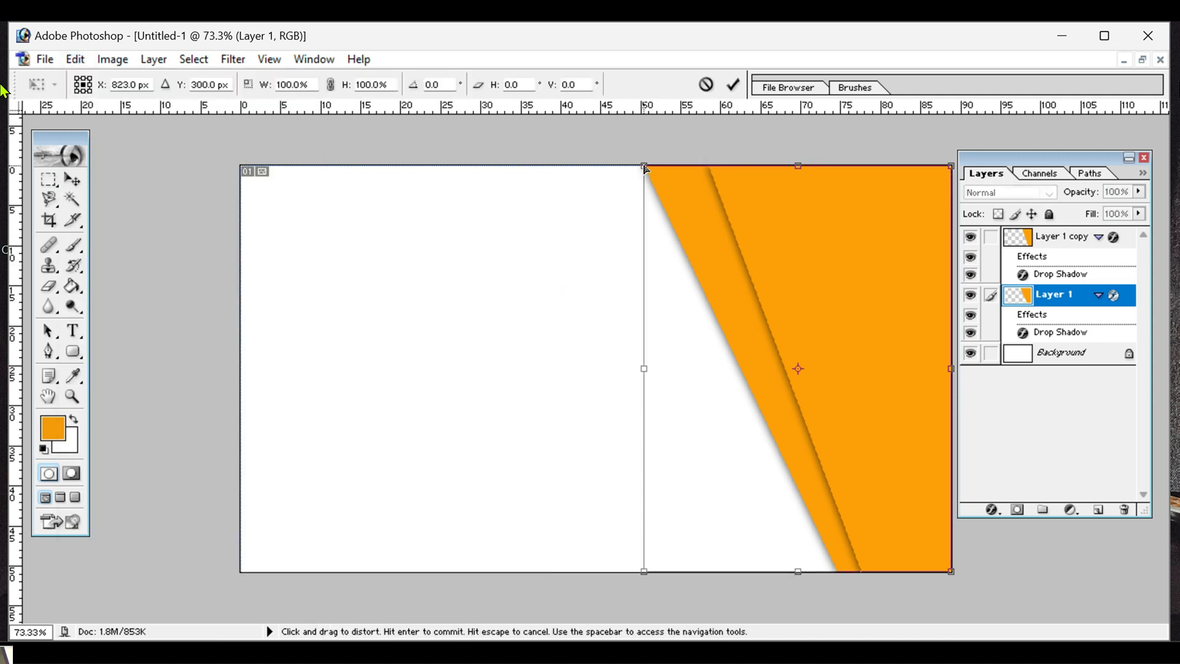
{"action": "left_click_drag", "start_coordinate": [644, 167], "coordinate": [634, 169]}
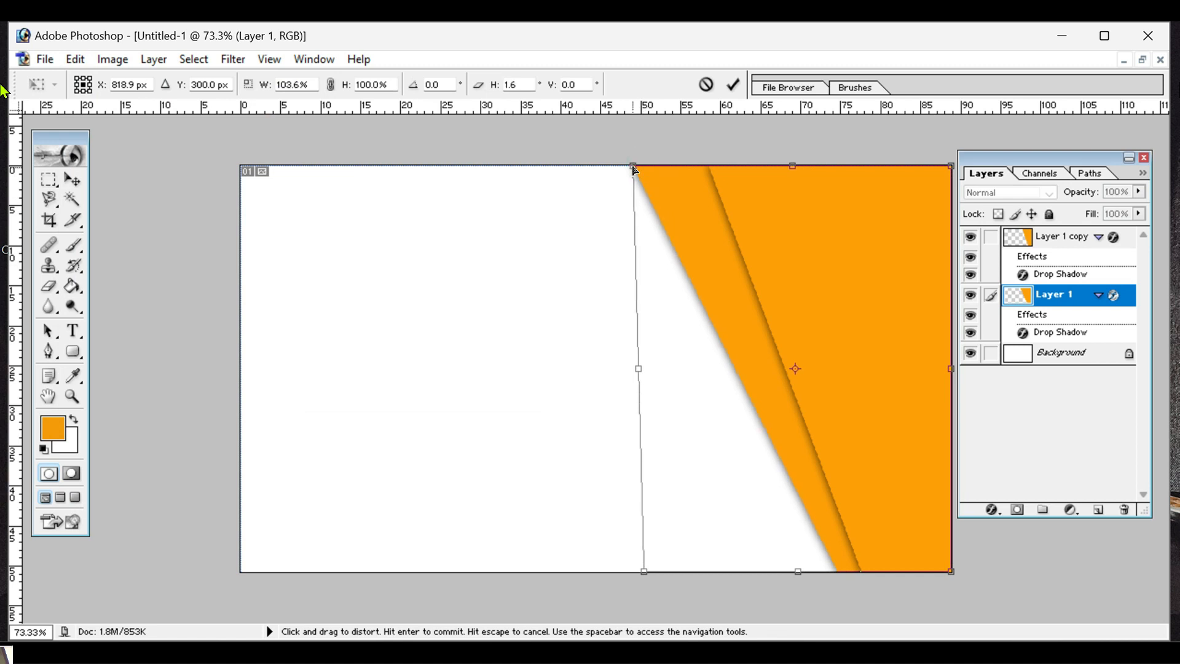
{"action": "left_click_drag", "start_coordinate": [644, 571], "coordinate": [658, 571]}
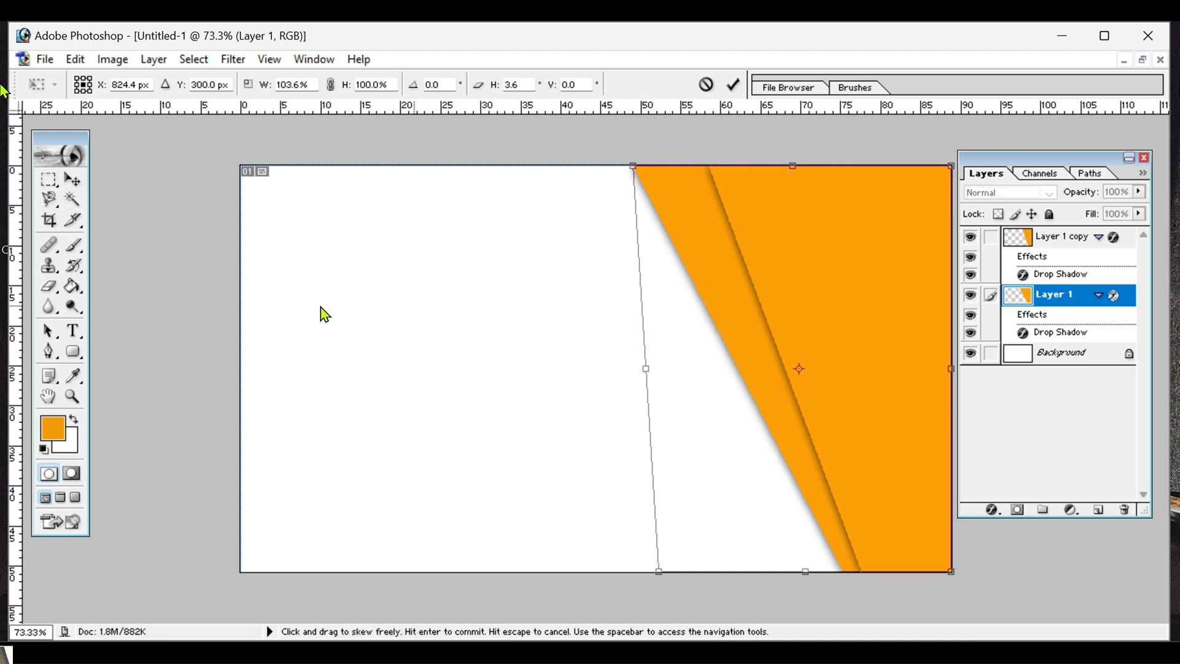
{"action": "left_click", "coordinate": [72, 179]}
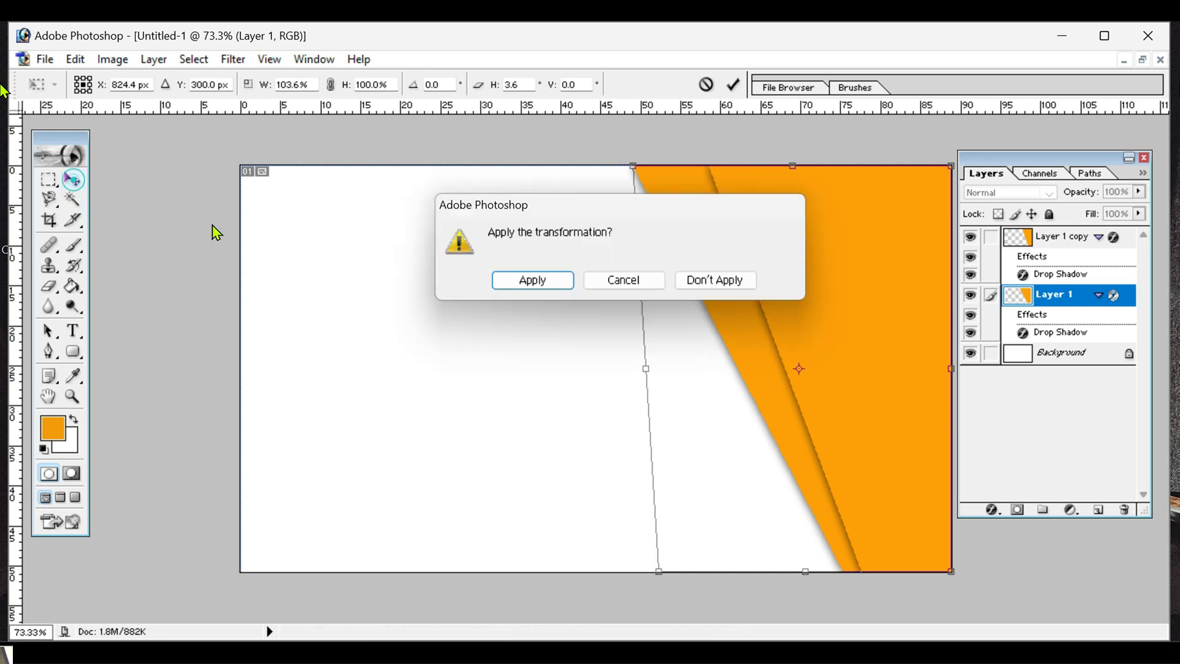
{"action": "left_click", "coordinate": [553, 282]}
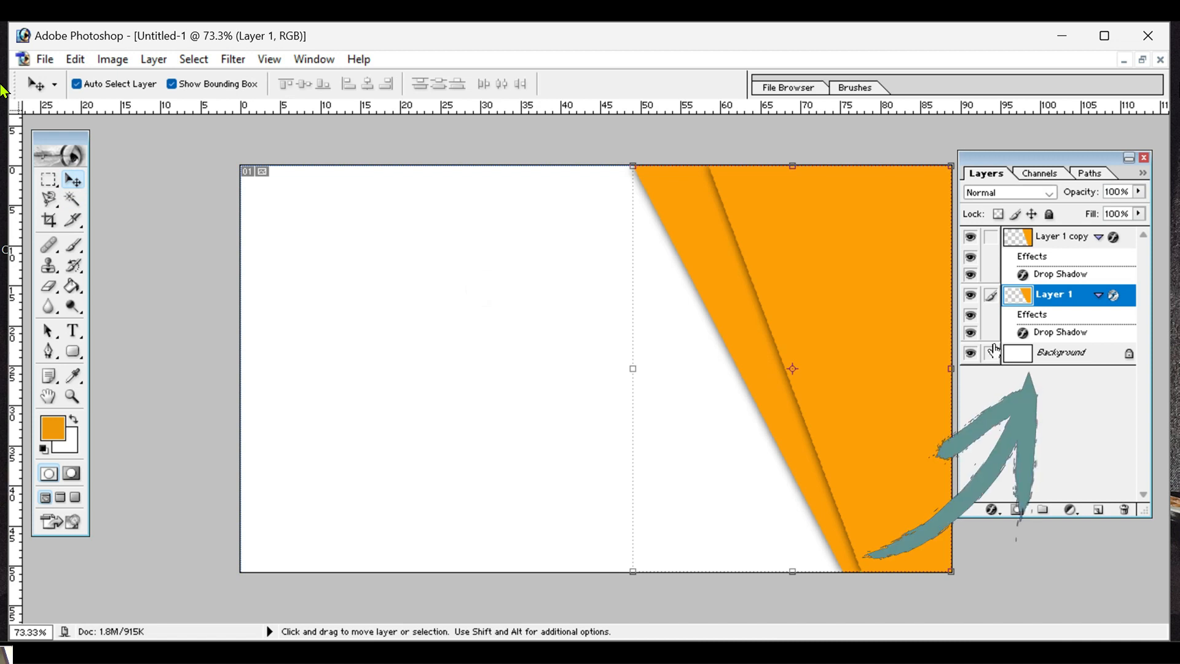
Duplicate the widened Layer 1 within the same document as Layer 1 copy 2
{"action": "right_click", "coordinate": [1058, 300]}
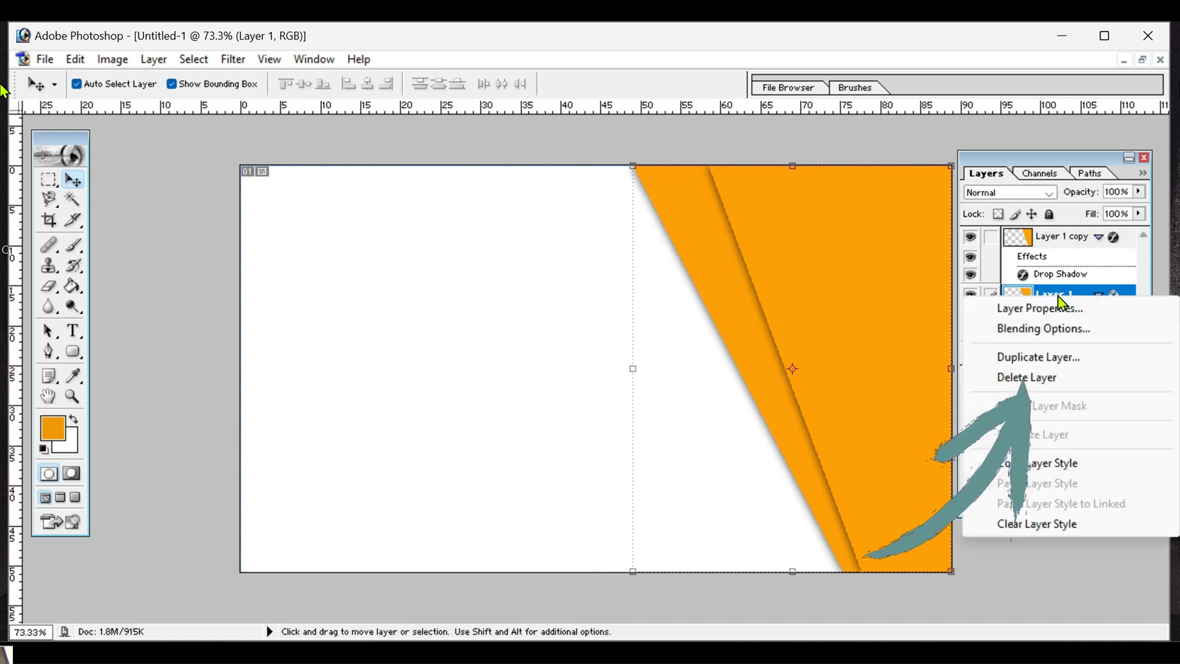
{"action": "left_click", "coordinate": [1028, 363]}
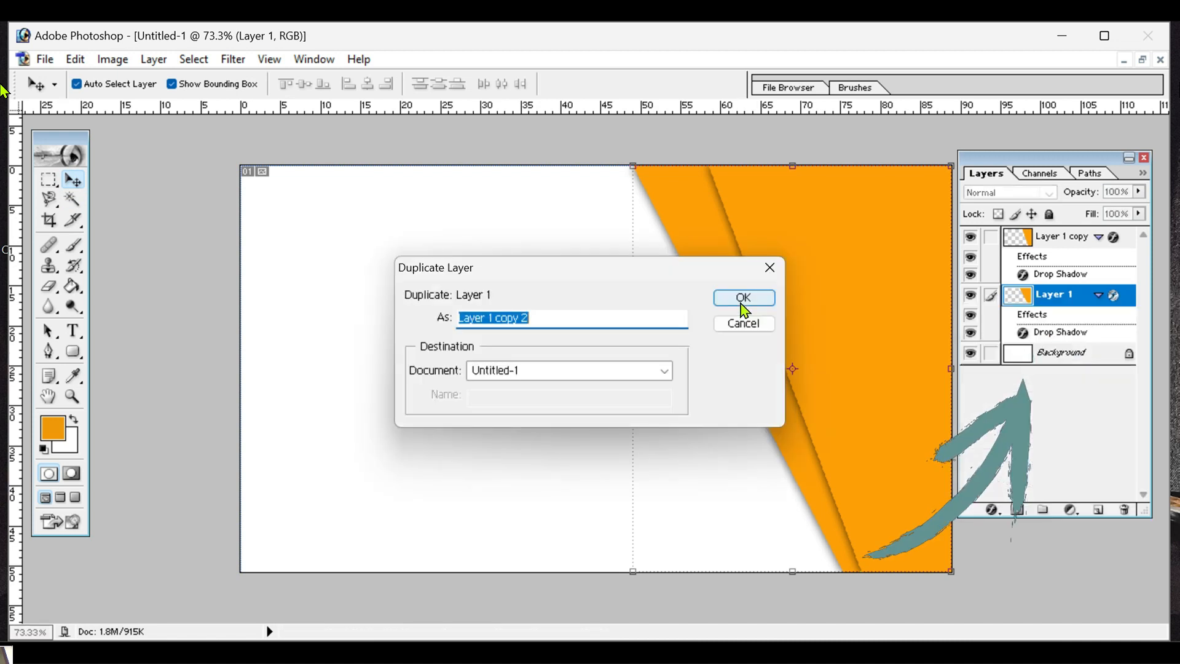
{"action": "left_click", "coordinate": [742, 298]}
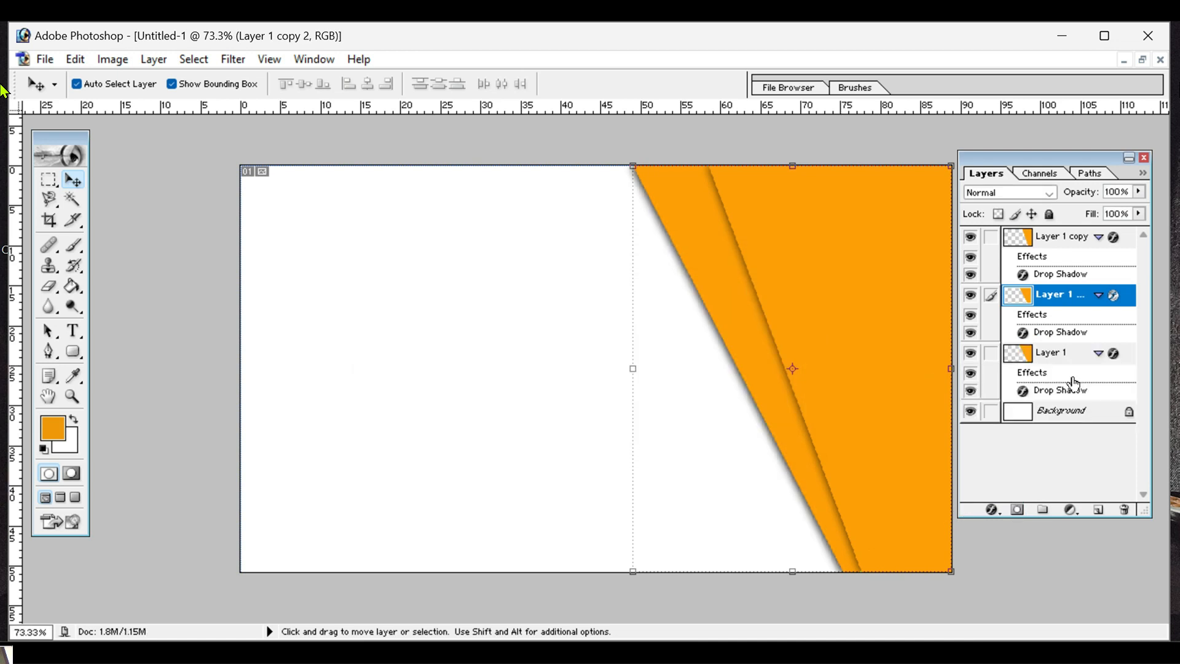
Stretch the bottommost orange shape, Layer 1, leftward to about 122.9% width and apply the transformation
{"action": "left_click", "coordinate": [1073, 381]}
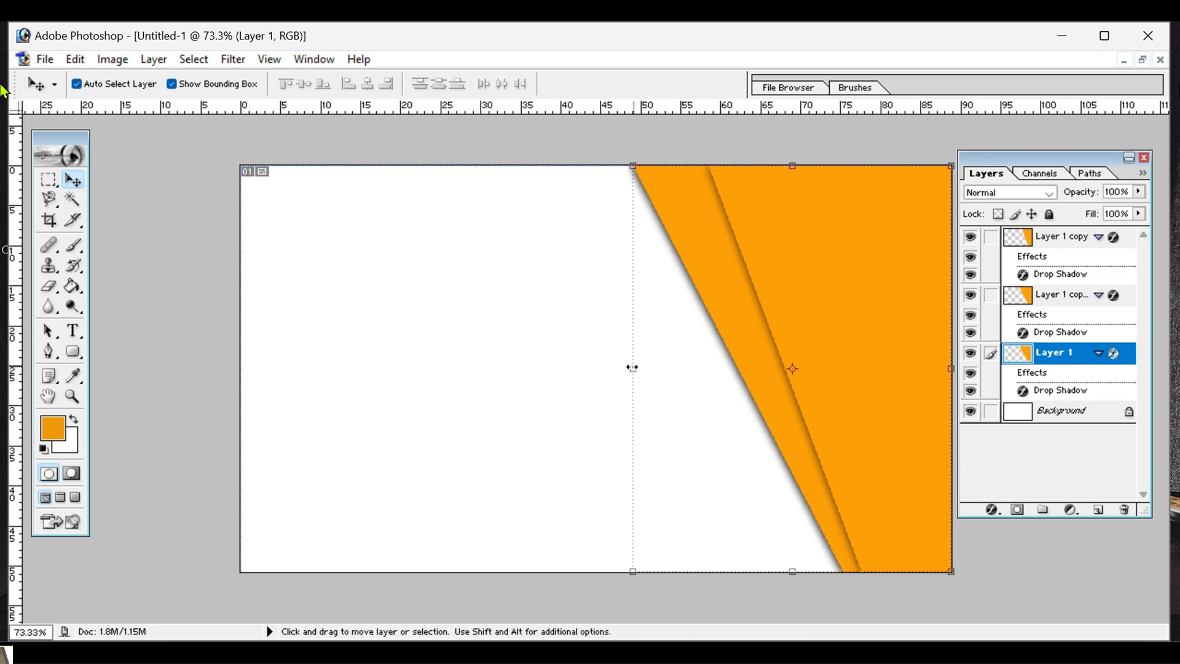
{"action": "left_click_drag", "start_coordinate": [629, 367], "coordinate": [560, 376]}
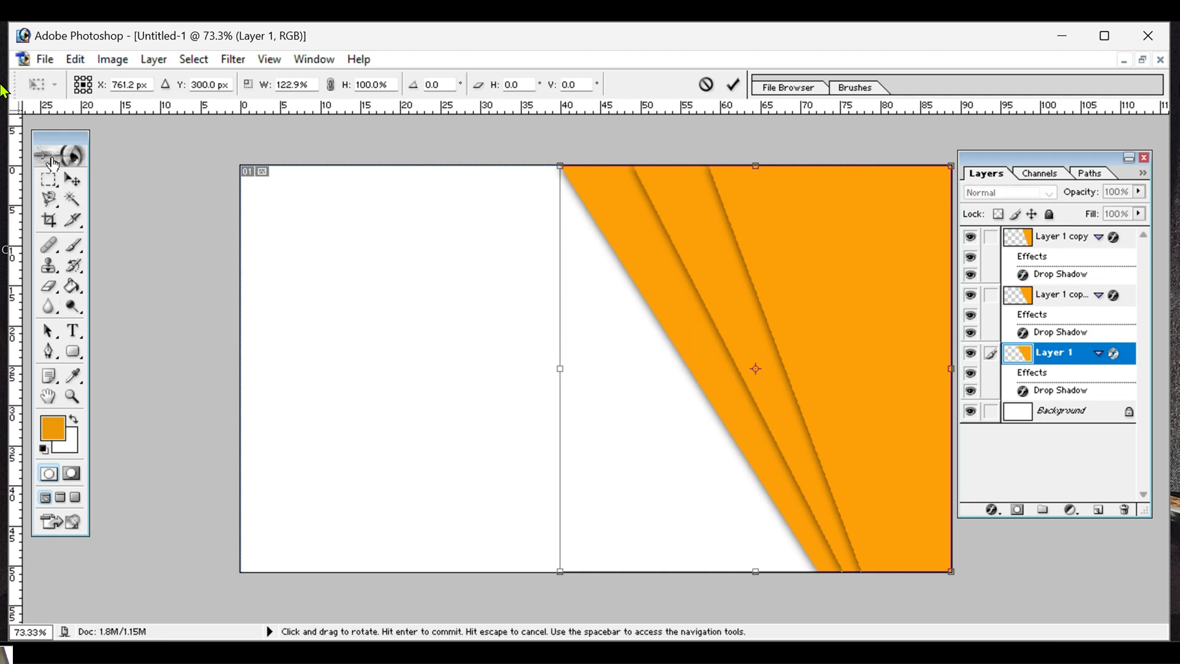
{"action": "left_click", "coordinate": [72, 178]}
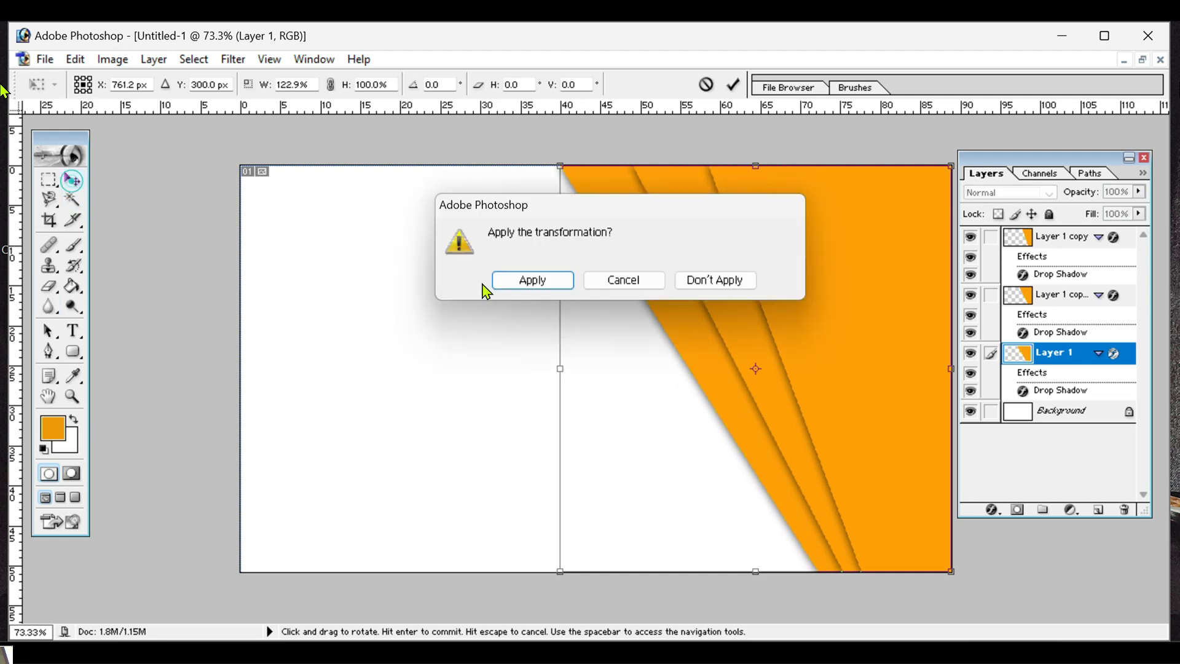
{"action": "left_click", "coordinate": [519, 283]}
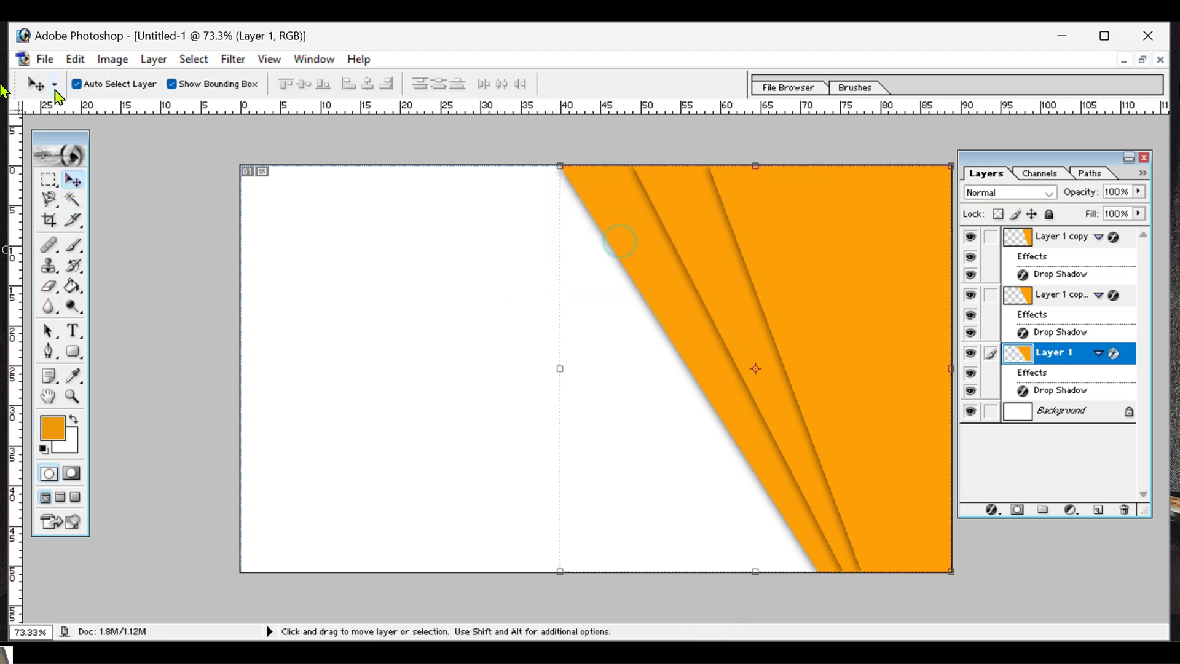
Distort Layer 1, moving its lower-left corner inward to about ruler mark 45 and upper-left outward to about 37.5, and hide the bounding box
{"action": "left_click", "coordinate": [75, 59]}
{"action": "mouse_move", "coordinate": [145, 430]}
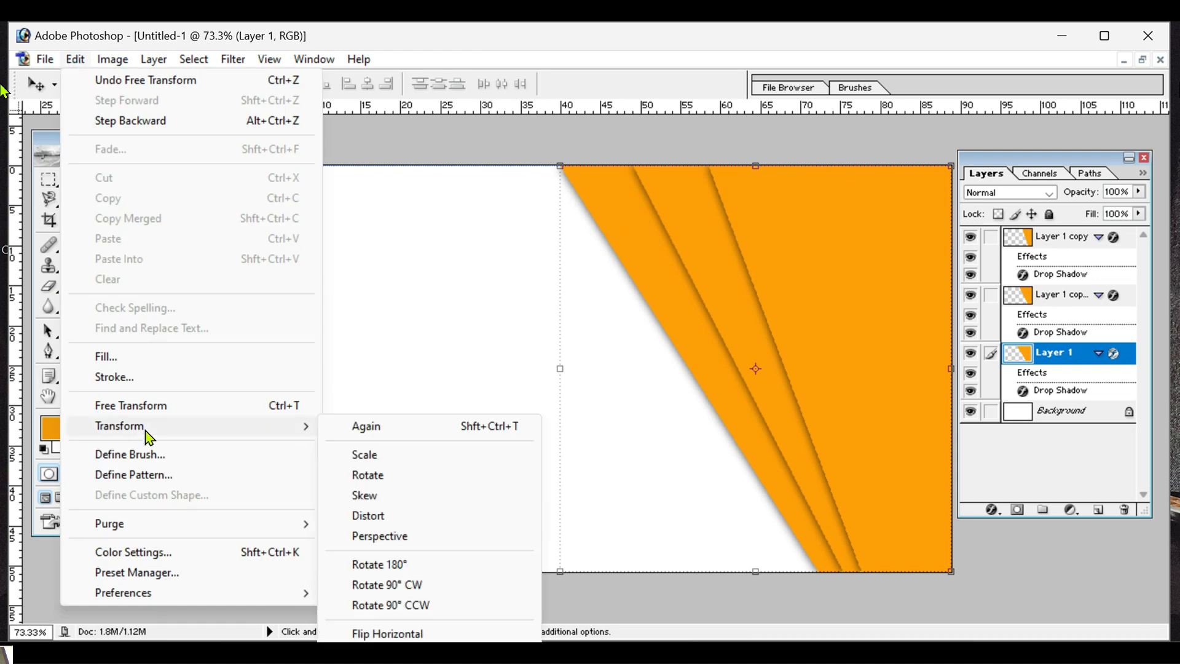
{"action": "left_click", "coordinate": [371, 514]}
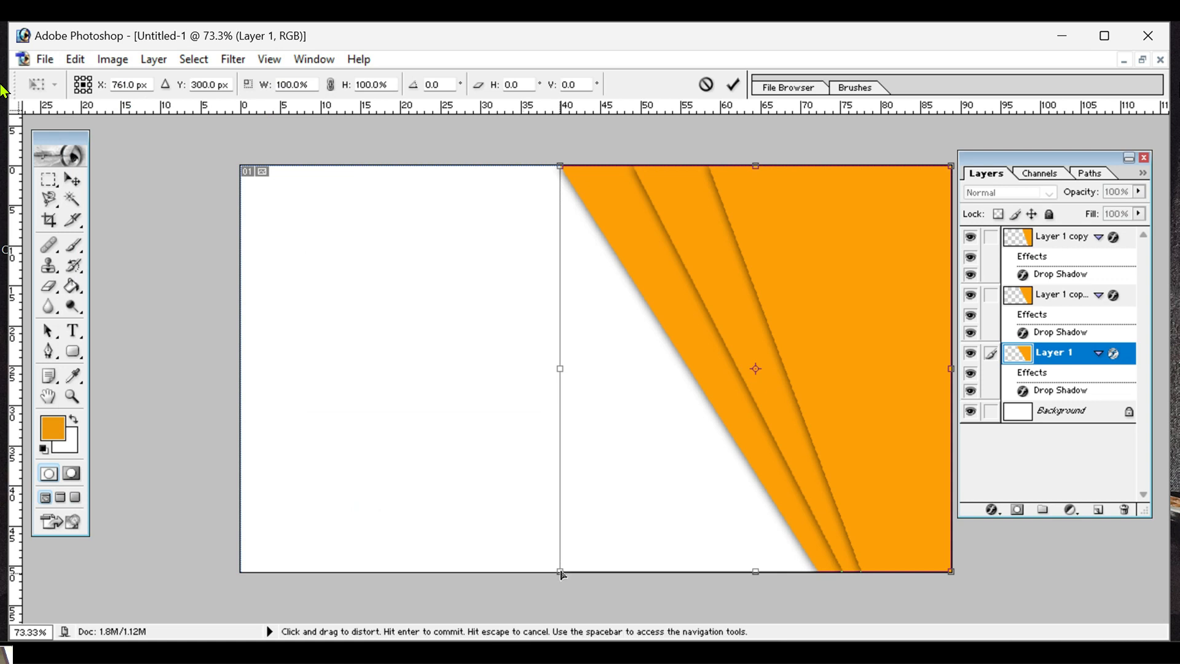
{"action": "left_click_drag", "start_coordinate": [562, 573], "coordinate": [603, 573]}
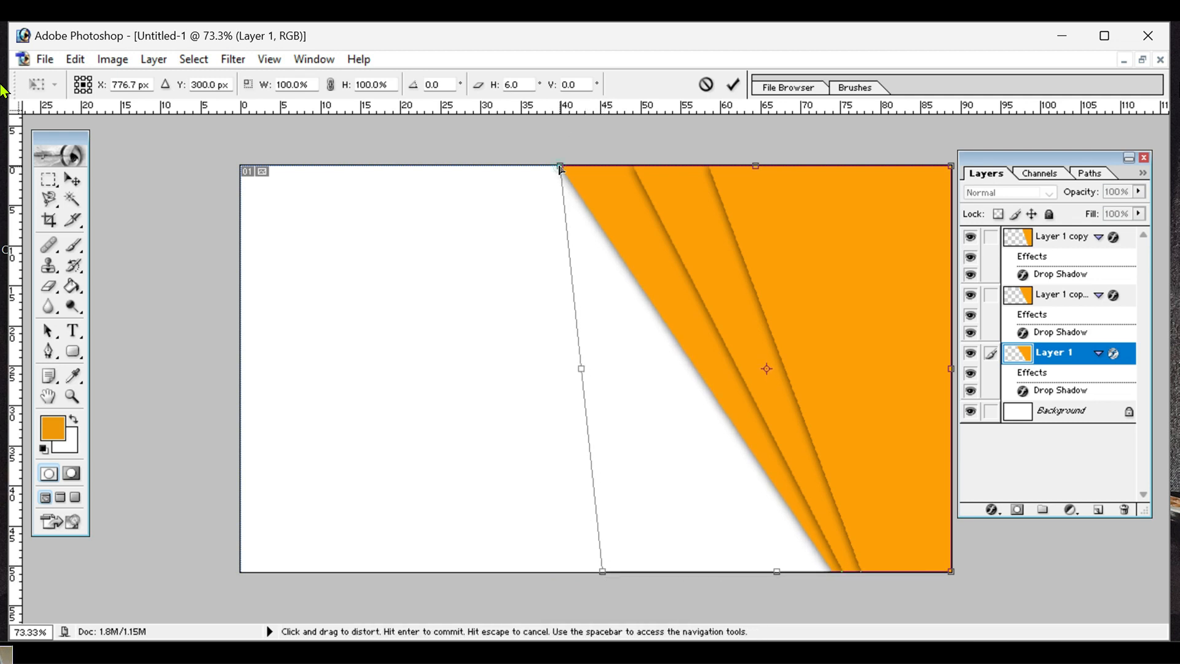
{"action": "left_click_drag", "start_coordinate": [560, 169], "coordinate": [543, 175]}
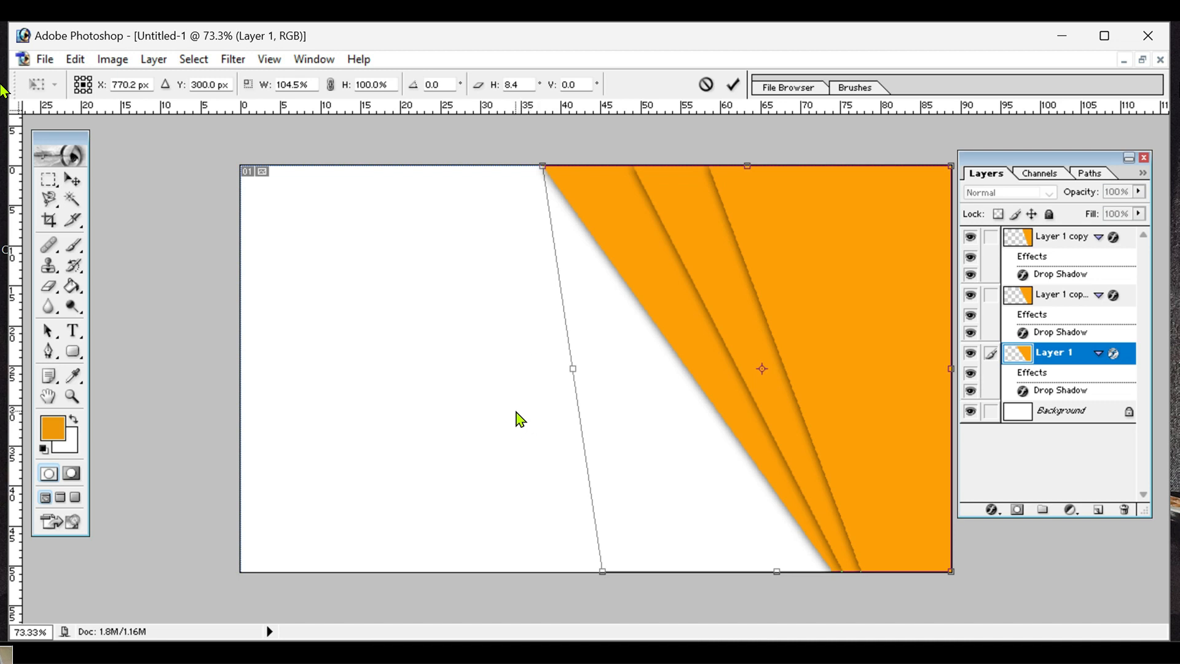
{"action": "left_click", "coordinate": [72, 179]}
{"action": "left_click", "coordinate": [532, 279]}
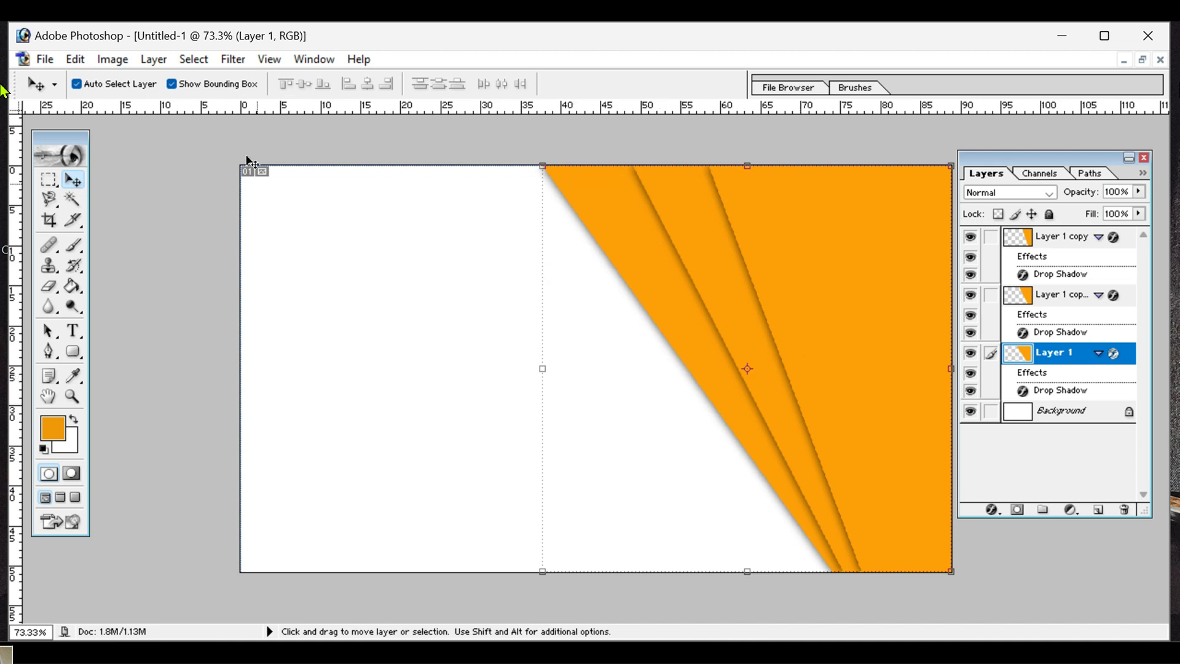
{"action": "left_click", "coordinate": [172, 85]}
Restore the Untitled-1 document to a floating window and open the blue car image, images - 2023-07-08T142912.089, from the bappy folder
{"action": "left_click", "coordinate": [1142, 60]}
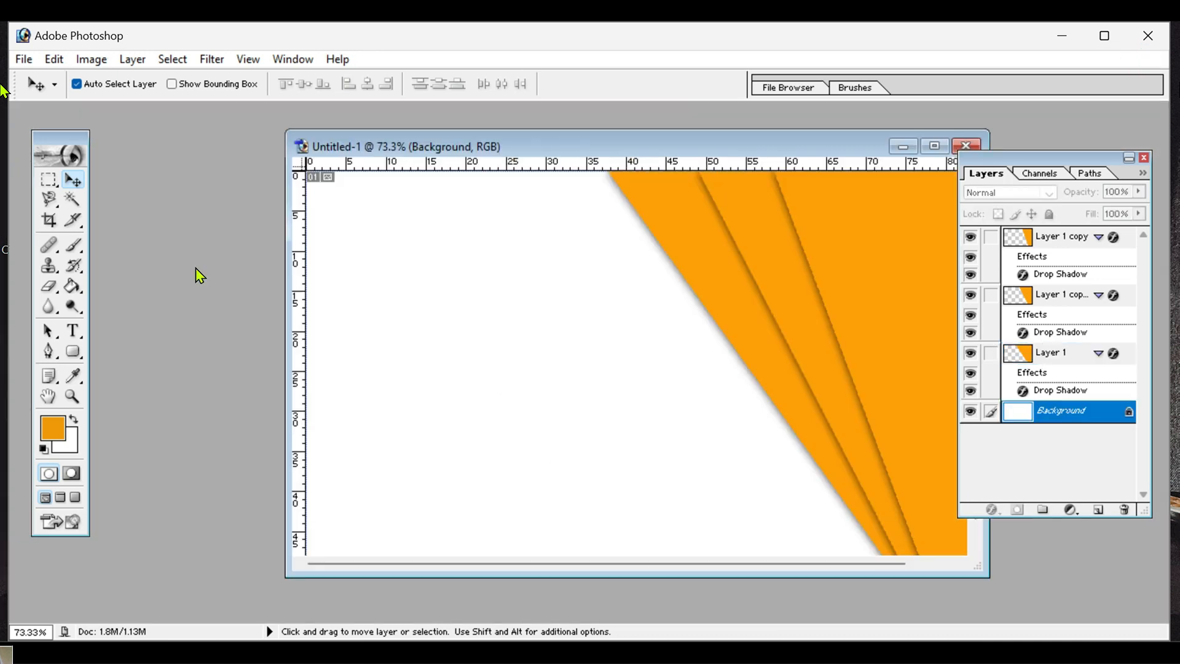
{"action": "double_click", "coordinate": [196, 270]}
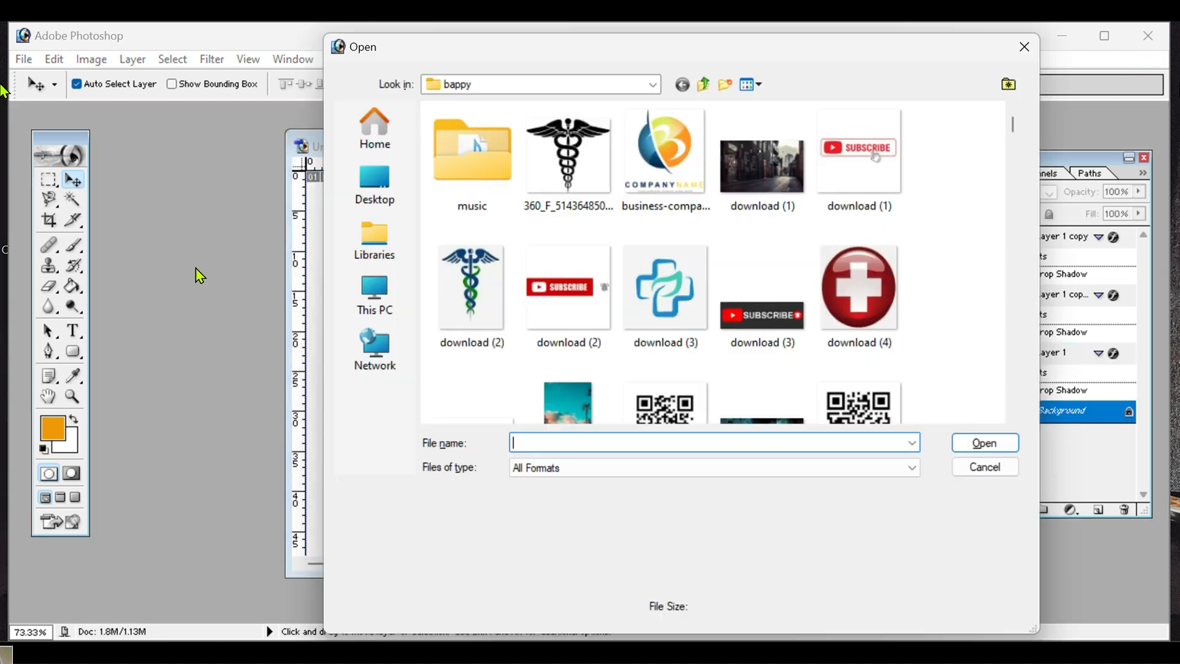
{"action": "scroll", "coordinate": [716, 267], "scroll_direction": "down", "scroll_amount": 5}
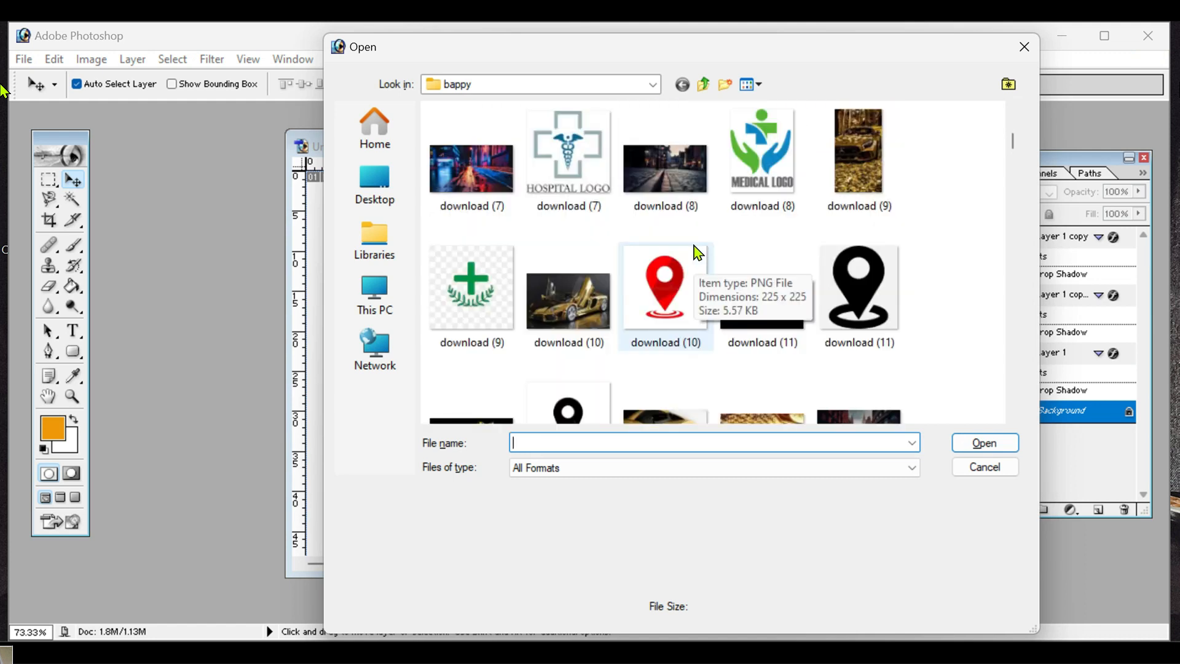
{"action": "scroll", "coordinate": [696, 252], "scroll_direction": "down", "scroll_amount": 3}
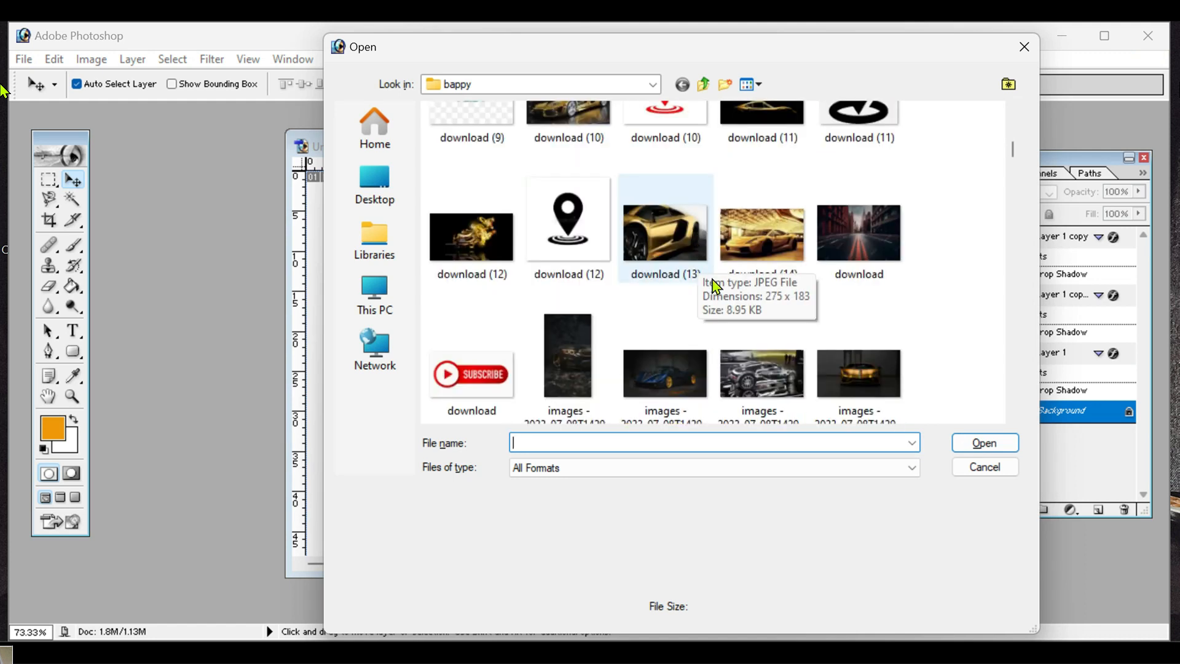
{"action": "scroll", "coordinate": [709, 288], "scroll_direction": "down", "scroll_amount": 3}
{"action": "scroll", "coordinate": [714, 289], "scroll_direction": "down", "scroll_amount": 5}
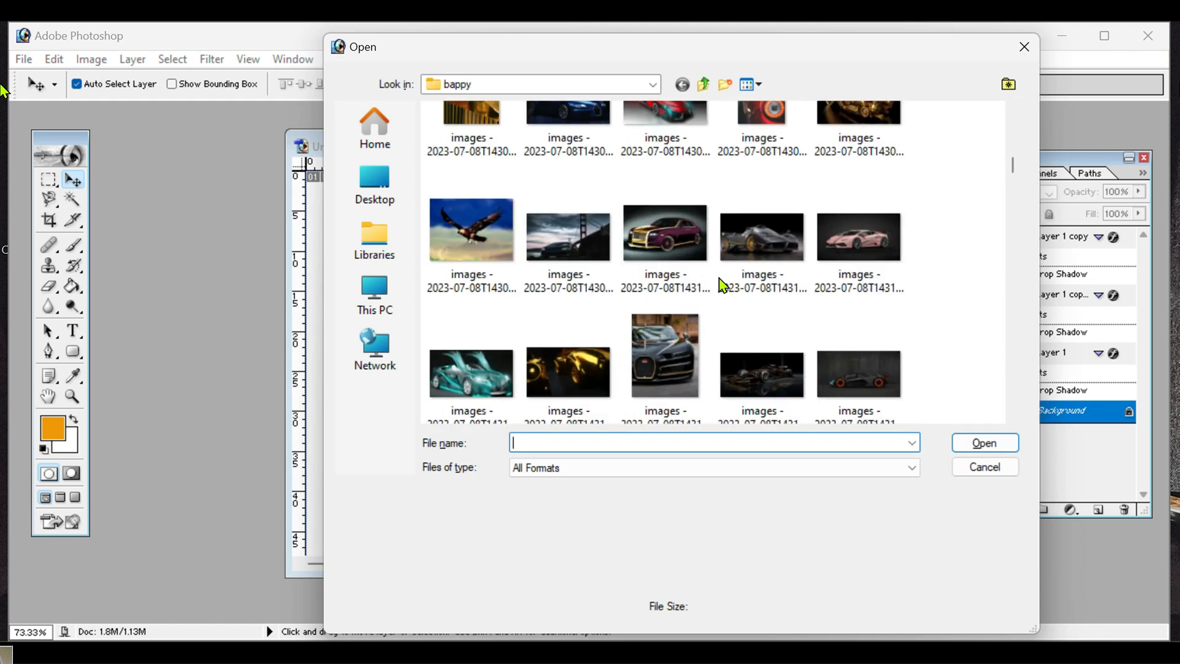
{"action": "scroll", "coordinate": [720, 284], "scroll_direction": "up", "scroll_amount": 5}
{"action": "scroll", "coordinate": [724, 286], "scroll_direction": "up", "scroll_amount": 3}
{"action": "left_click", "coordinate": [682, 368]}
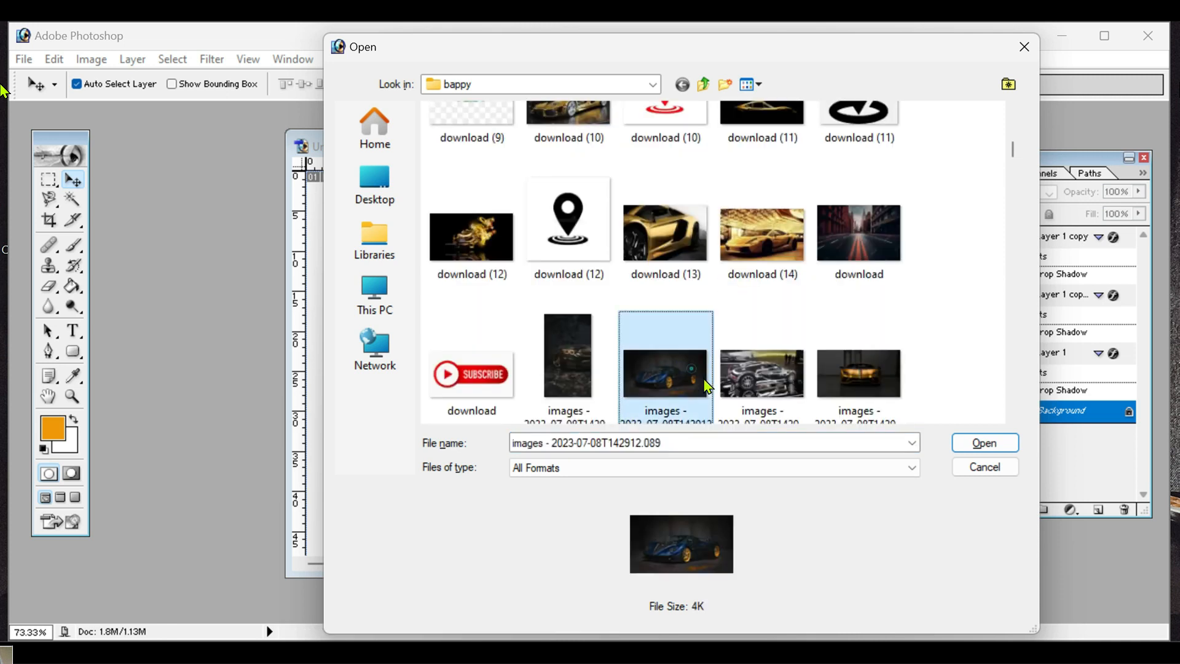
{"action": "left_click", "coordinate": [983, 444]}
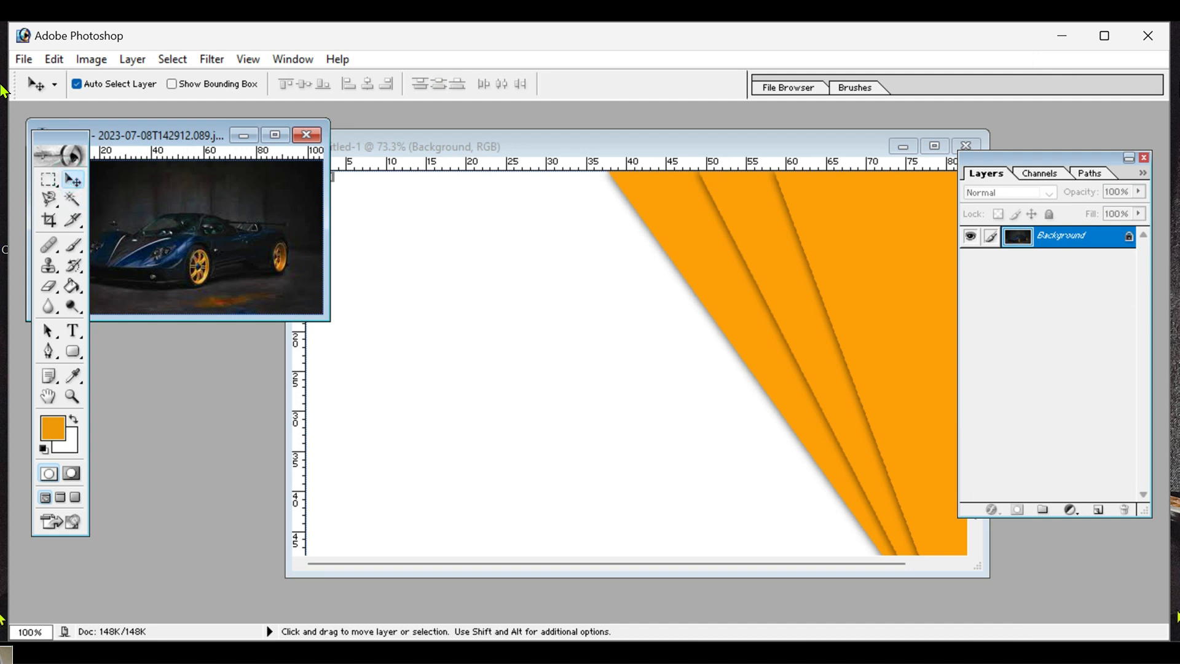
Copy the car picture into Untitled-1 as a layer just above the Background, then maximize that document
{"action": "left_click", "coordinate": [1098, 511]}
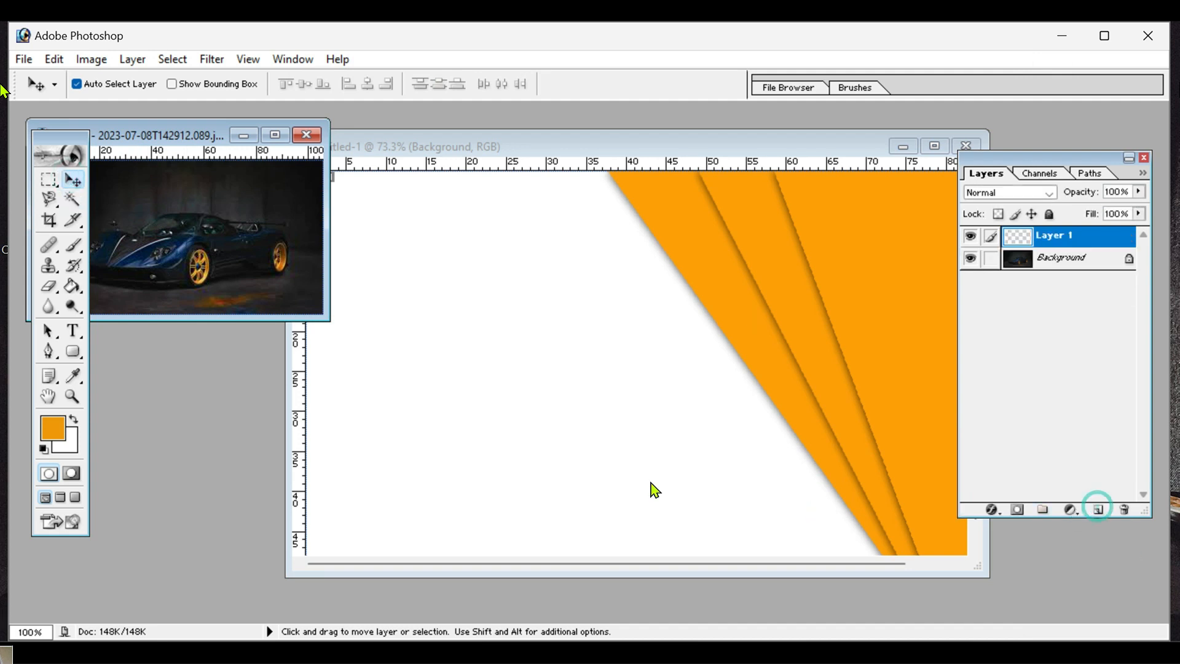
{"action": "left_click_drag", "start_coordinate": [198, 239], "coordinate": [546, 396]}
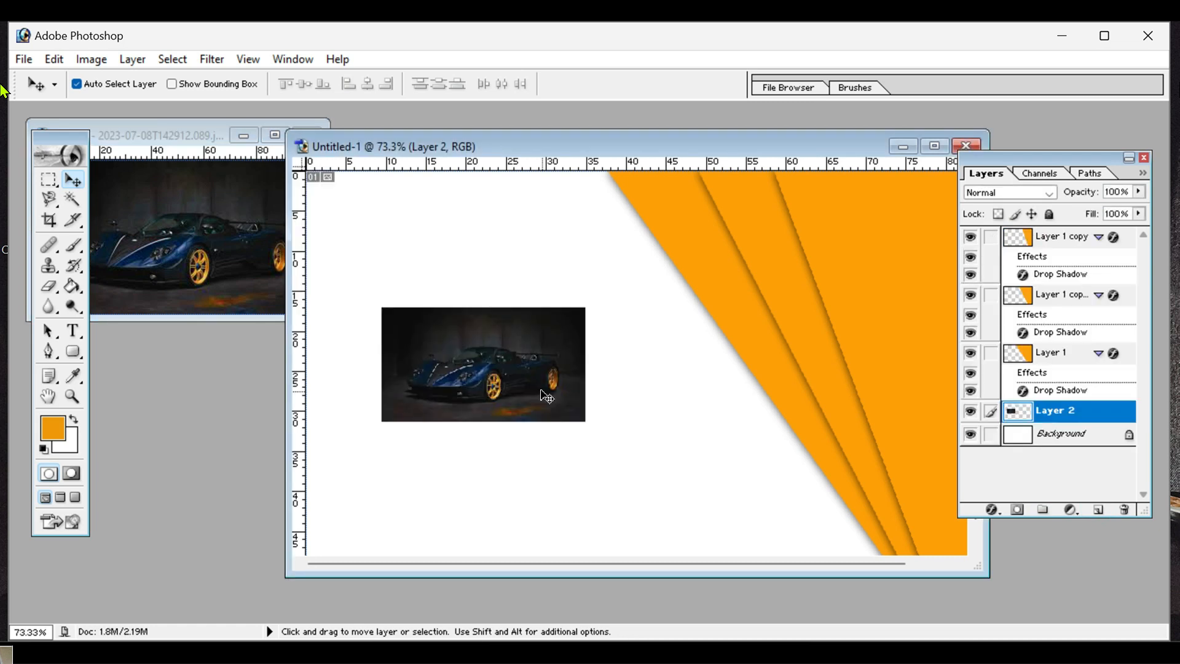
{"action": "left_click", "coordinate": [934, 147]}
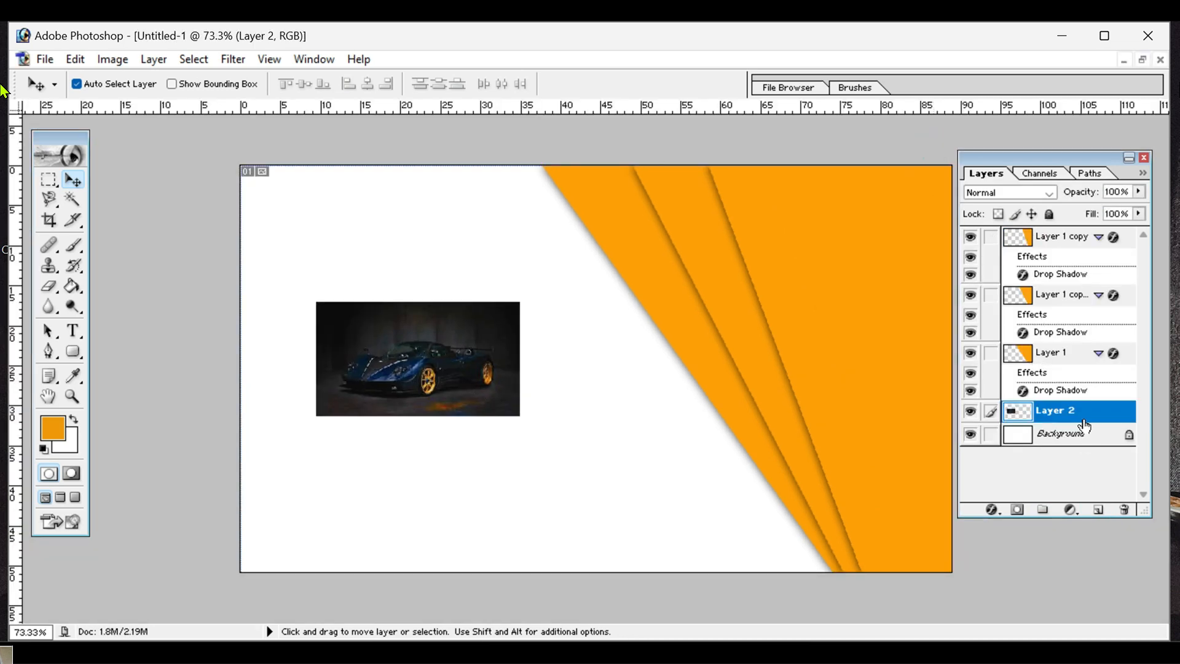
Enlarge the car layer to about 314.8% width and 357.1% height, filling the area beside the orange panels, and apply the transformation
{"action": "left_click", "coordinate": [172, 83]}
{"action": "left_click_drag", "start_coordinate": [314, 296], "coordinate": [240, 166]}
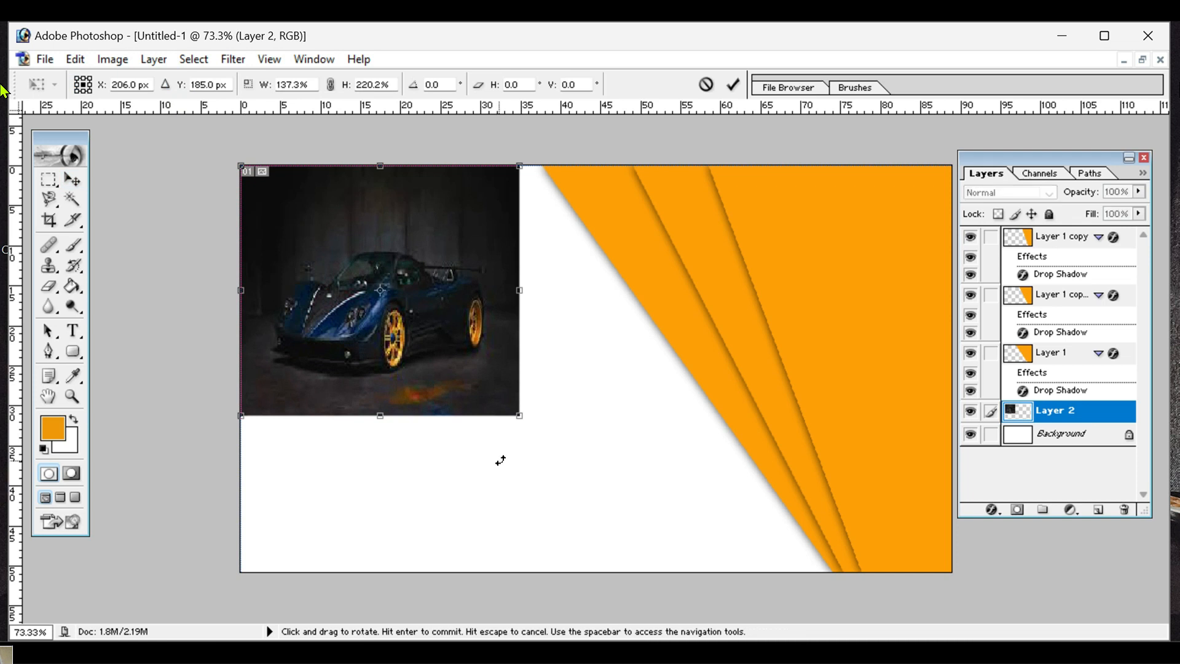
{"action": "left_click_drag", "start_coordinate": [516, 416], "coordinate": [837, 571]}
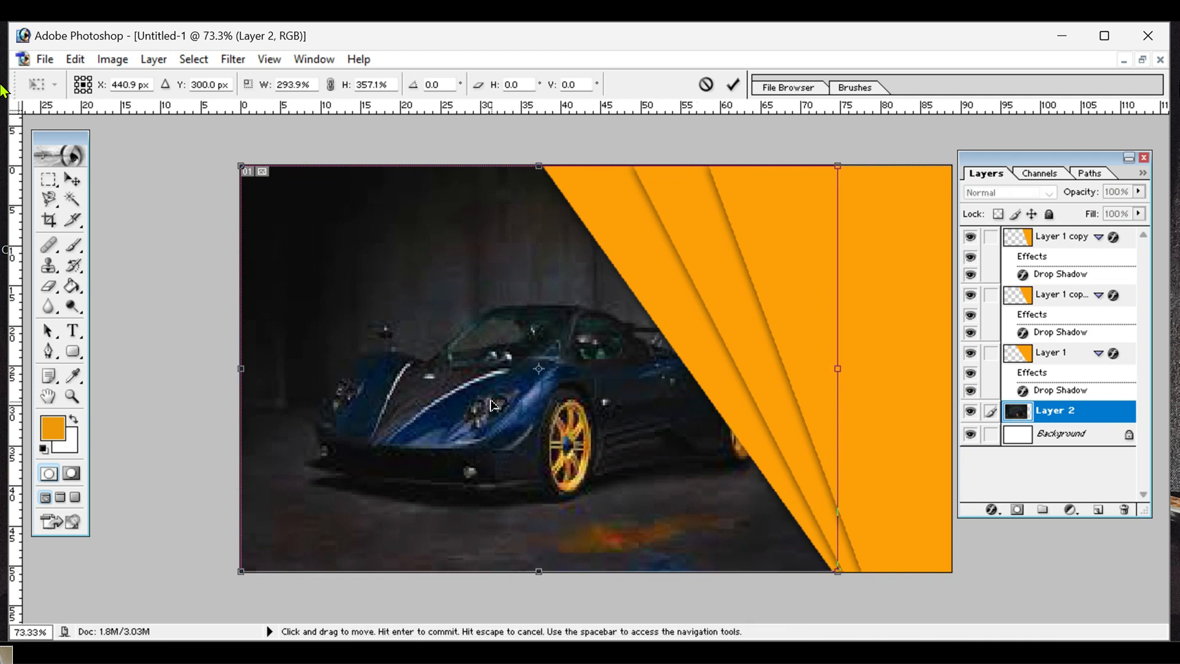
{"action": "left_click_drag", "start_coordinate": [491, 405], "coordinate": [462, 409]}
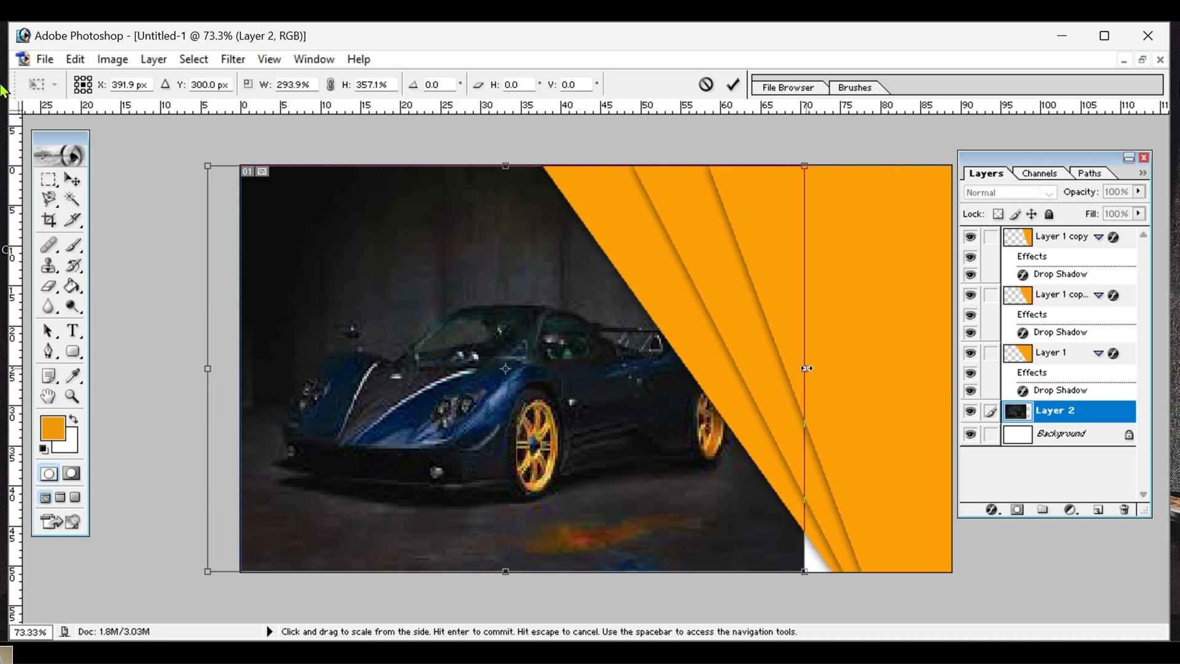
{"action": "left_click_drag", "start_coordinate": [806, 368], "coordinate": [834, 363]}
{"action": "left_click_drag", "start_coordinate": [207, 369], "coordinate": [195, 368]}
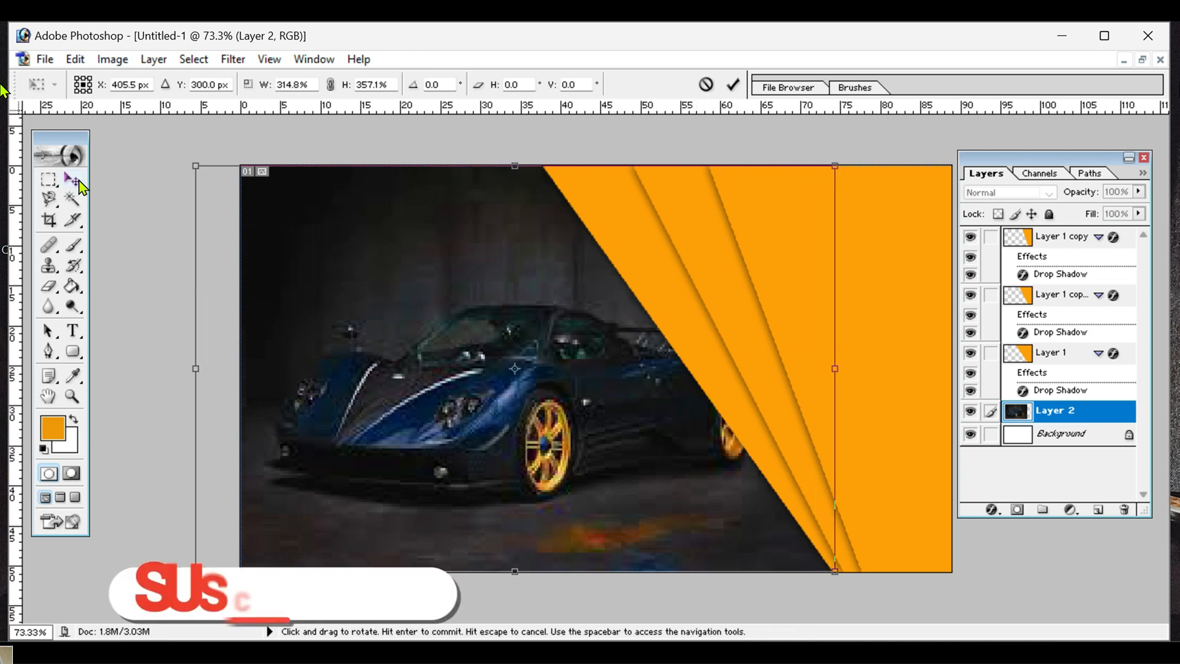
{"action": "left_click", "coordinate": [77, 181]}
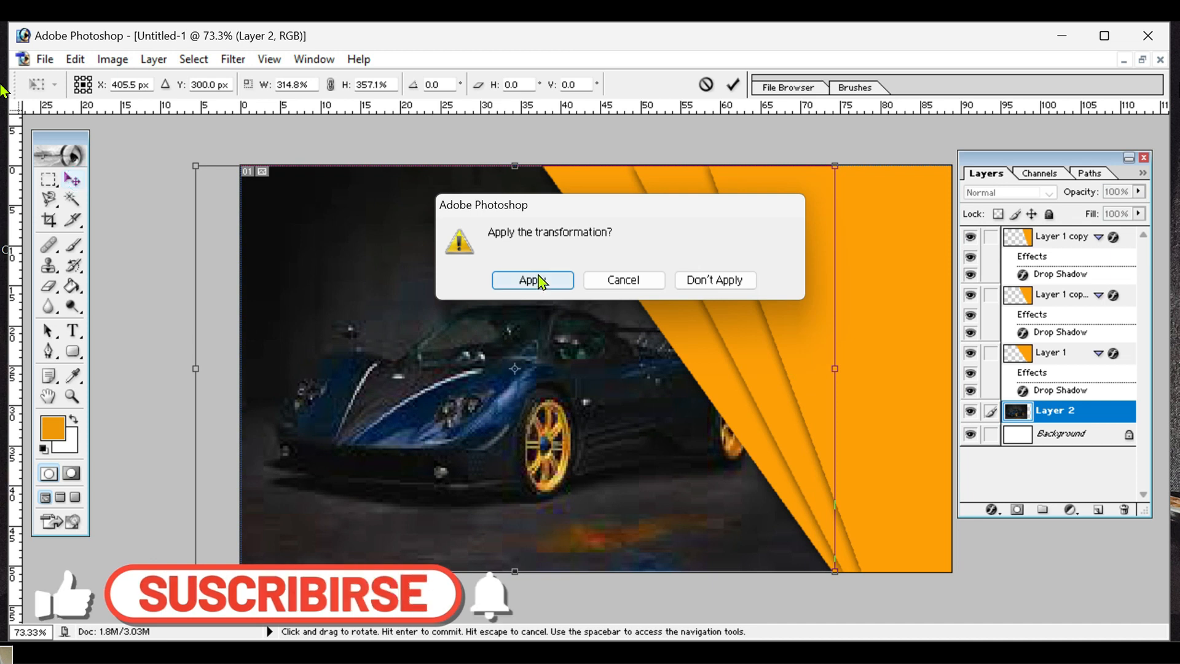
{"action": "left_click", "coordinate": [533, 281]}
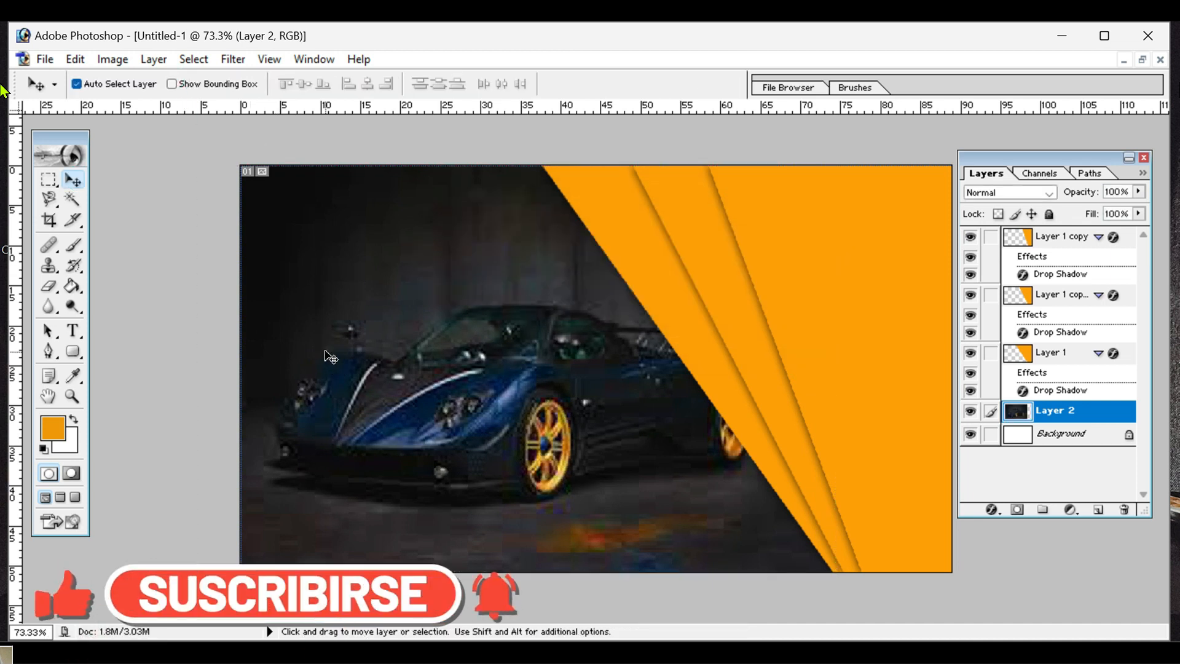
Choose the Rounded Rectangle tool and set its color to dark gray #302F2E
{"action": "left_click", "coordinate": [72, 331]}
{"action": "left_click_drag", "start_coordinate": [73, 350], "coordinate": [148, 376]}
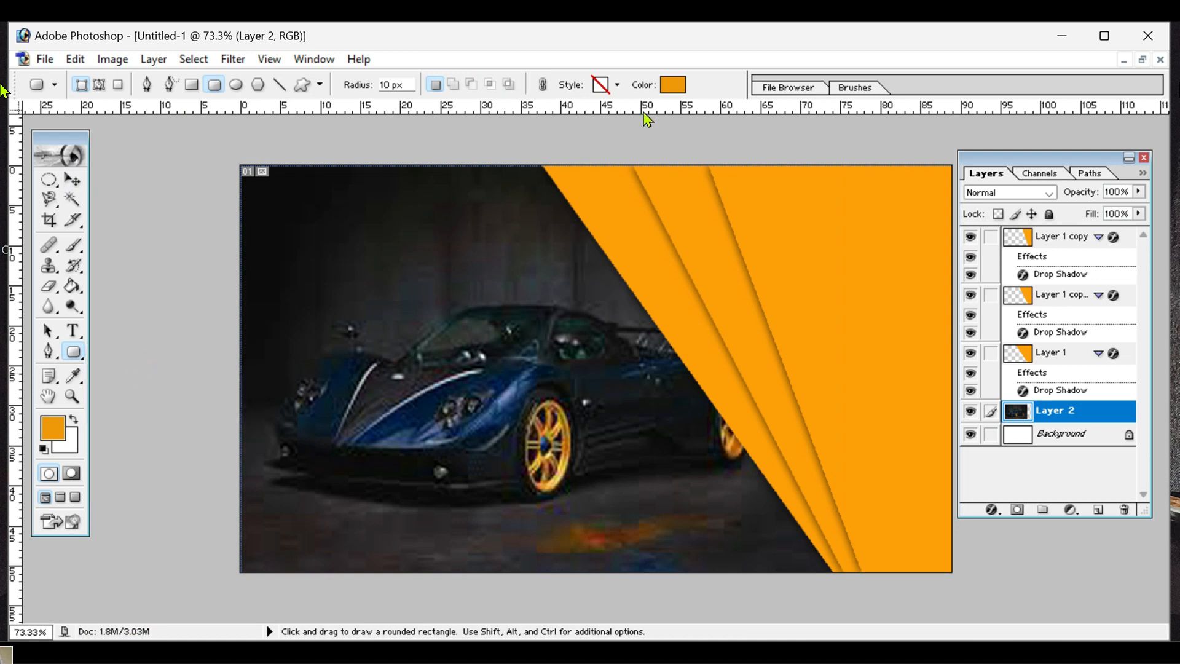
{"action": "left_click", "coordinate": [676, 86]}
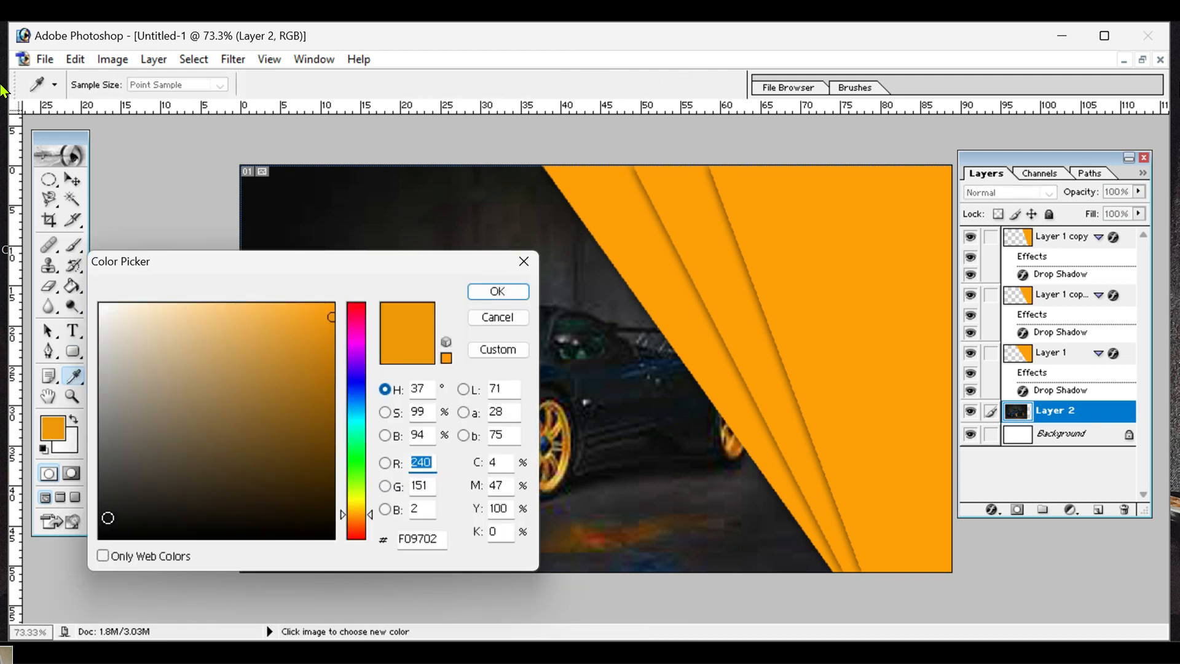
{"action": "left_click", "coordinate": [107, 494]}
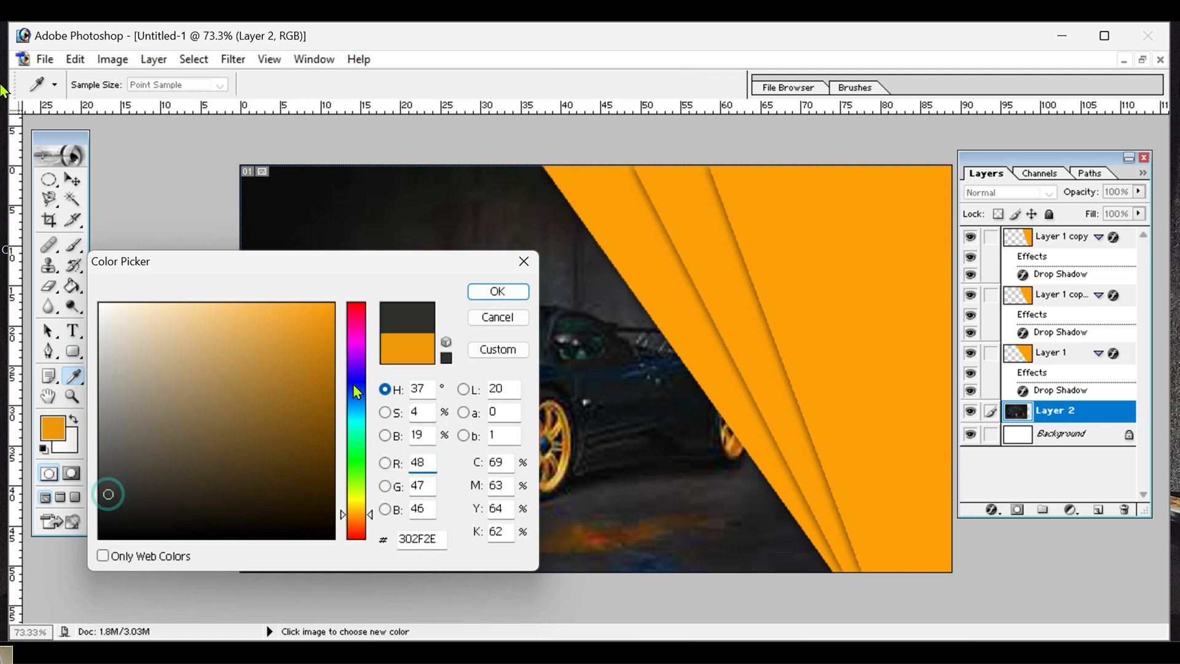
{"action": "left_click", "coordinate": [498, 293]}
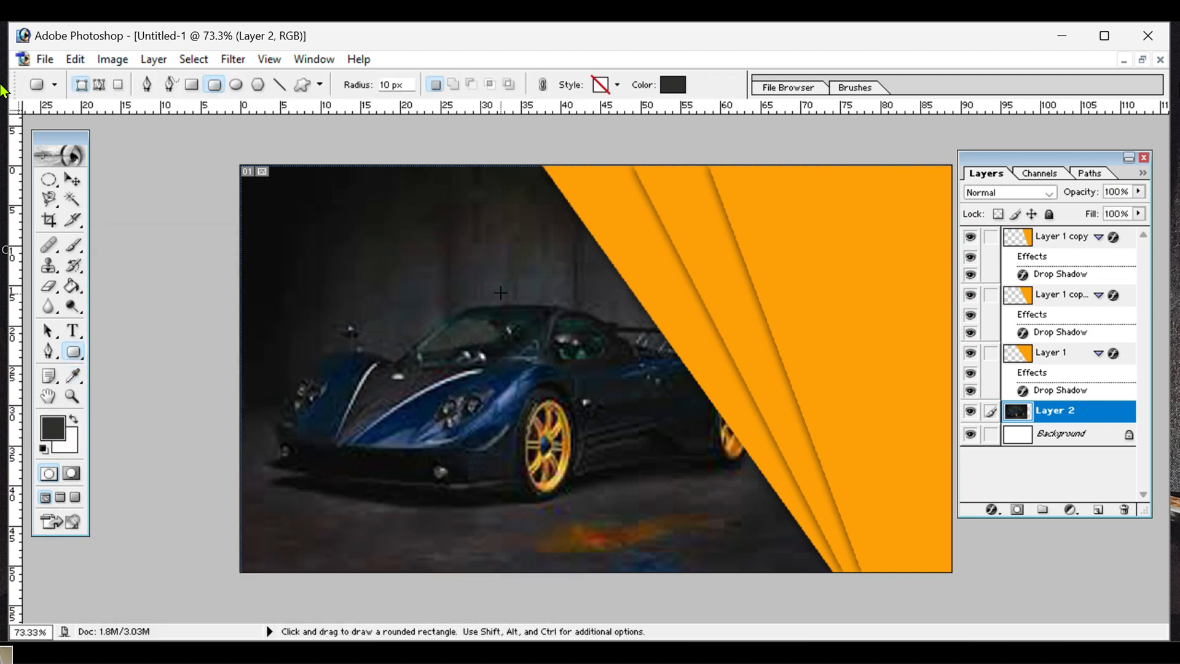
Draw a long rounded bar across the lower orange panels to the canvas's right edge and move its layer above all others
{"action": "left_click_drag", "start_coordinate": [676, 455], "coordinate": [975, 497]}
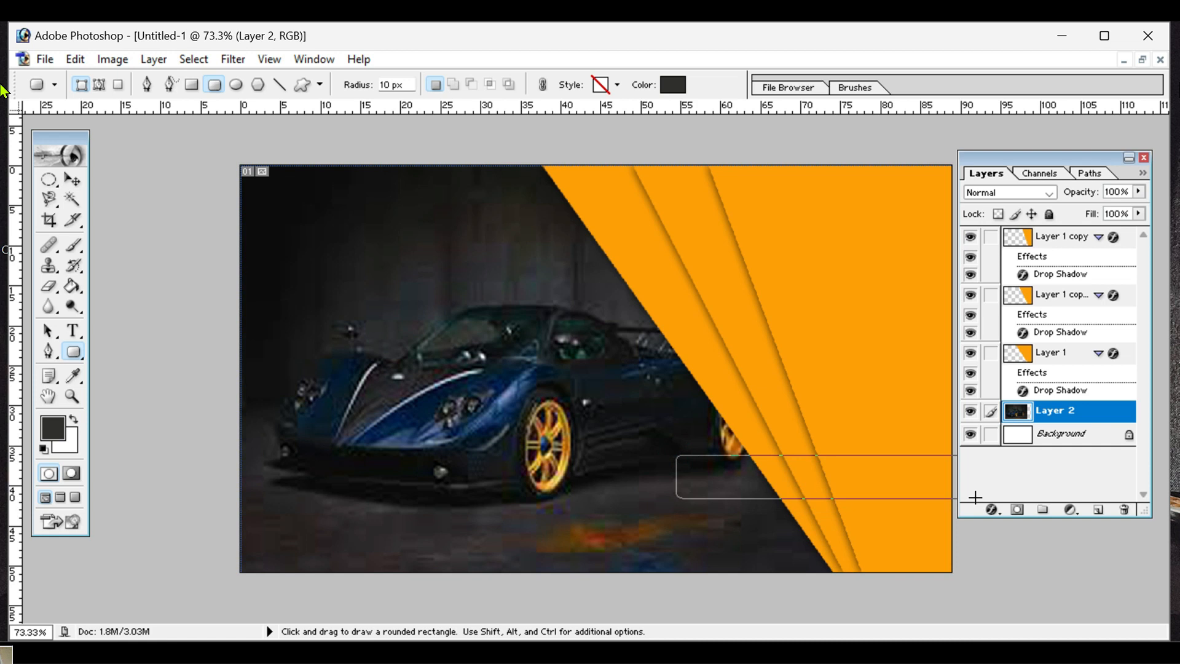
{"action": "left_click_drag", "start_coordinate": [975, 497], "coordinate": [975, 497]}
{"action": "left_click_drag", "start_coordinate": [1089, 410], "coordinate": [1070, 268]}
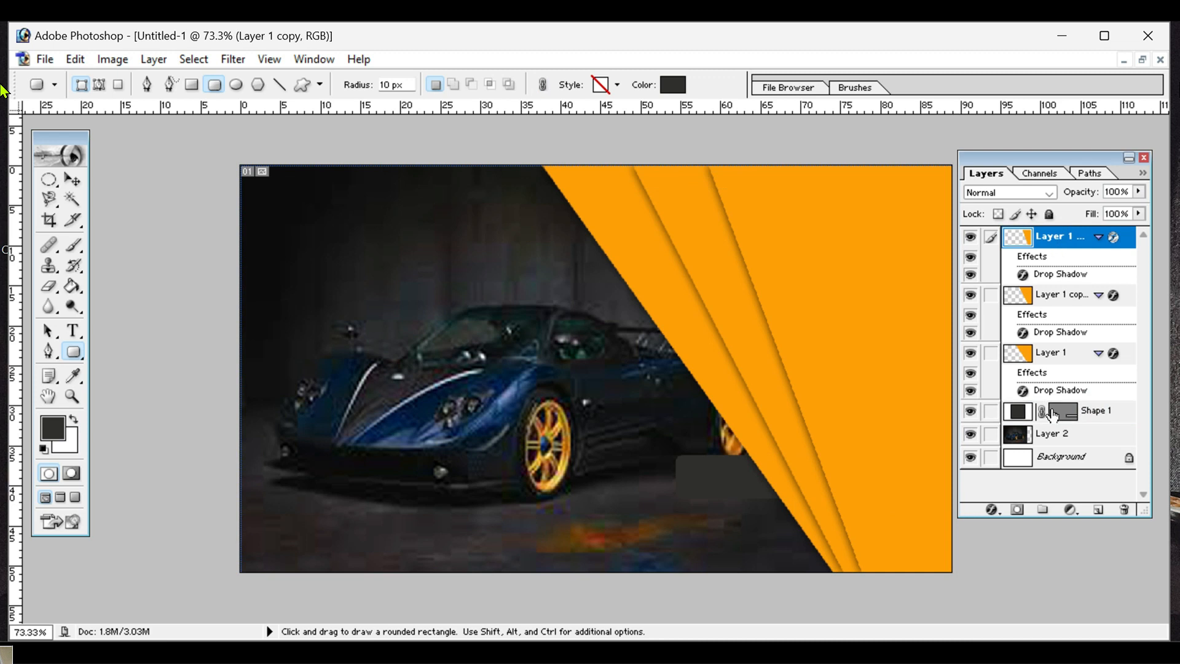
{"action": "left_click_drag", "start_coordinate": [1053, 415], "coordinate": [1072, 240]}
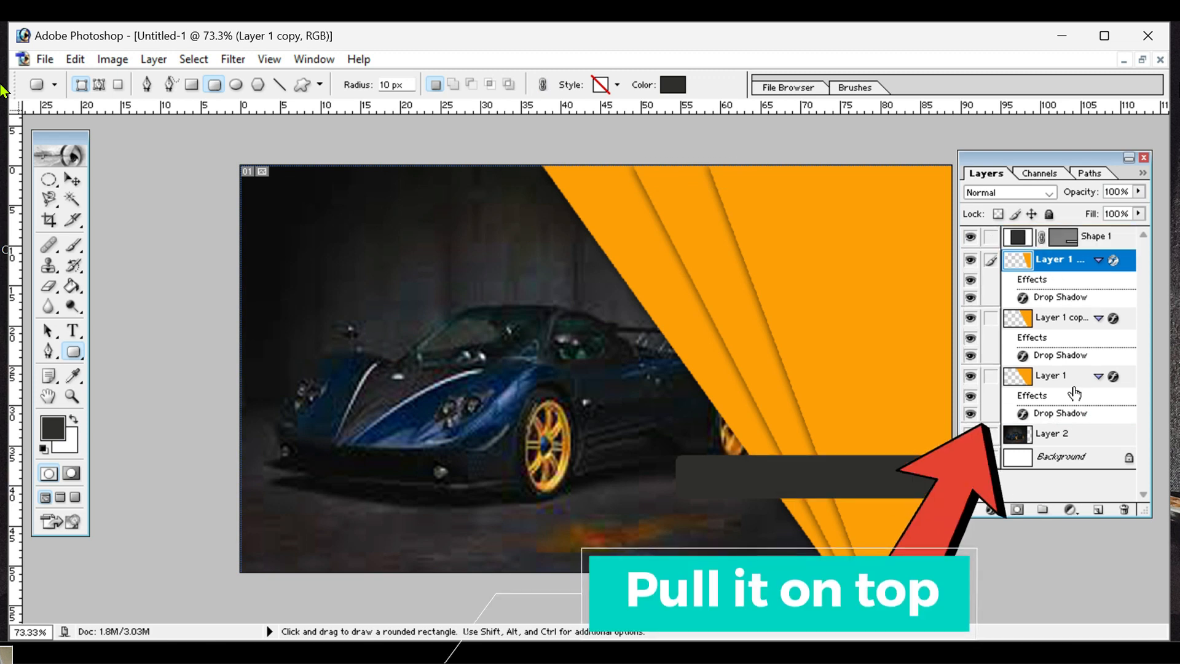
Move the dark bar slightly down and left, stretch it to about 112.6% width, and apply the transformation
{"action": "left_click", "coordinate": [73, 182]}
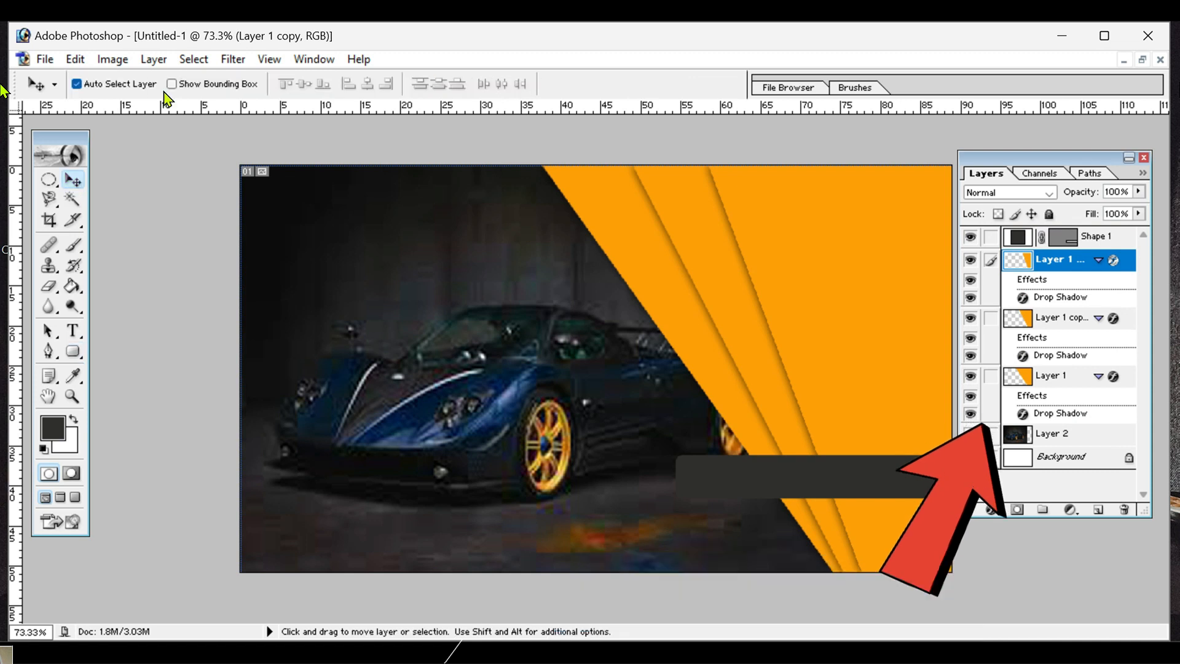
{"action": "left_click", "coordinate": [171, 84]}
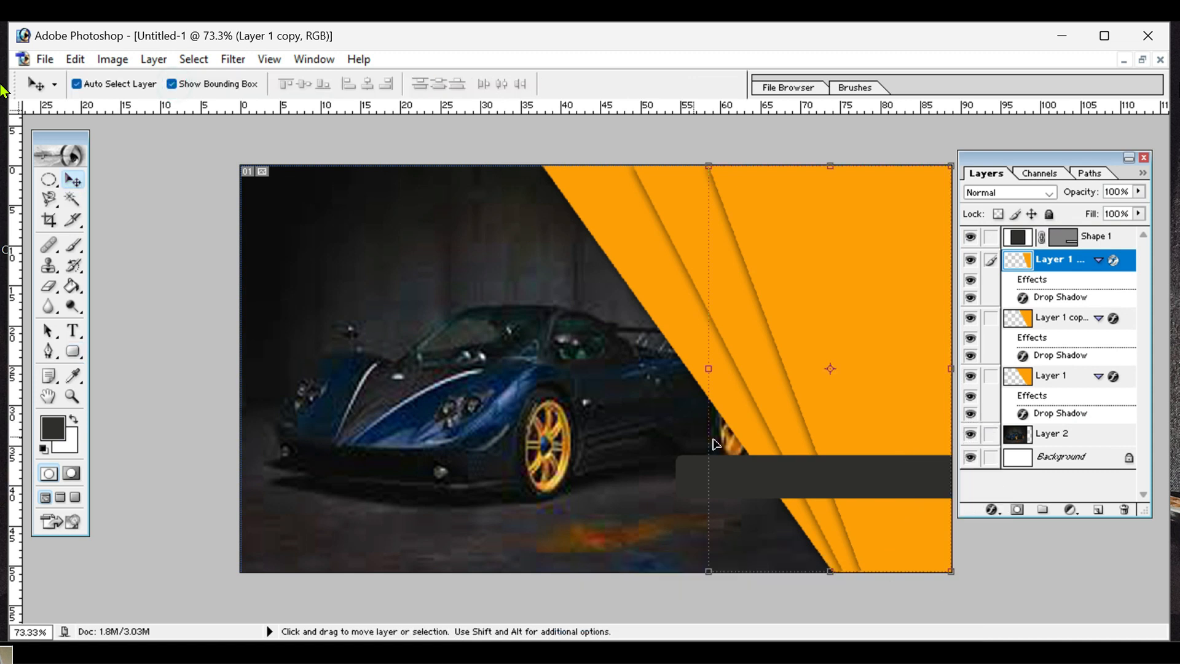
{"action": "left_click", "coordinate": [790, 480]}
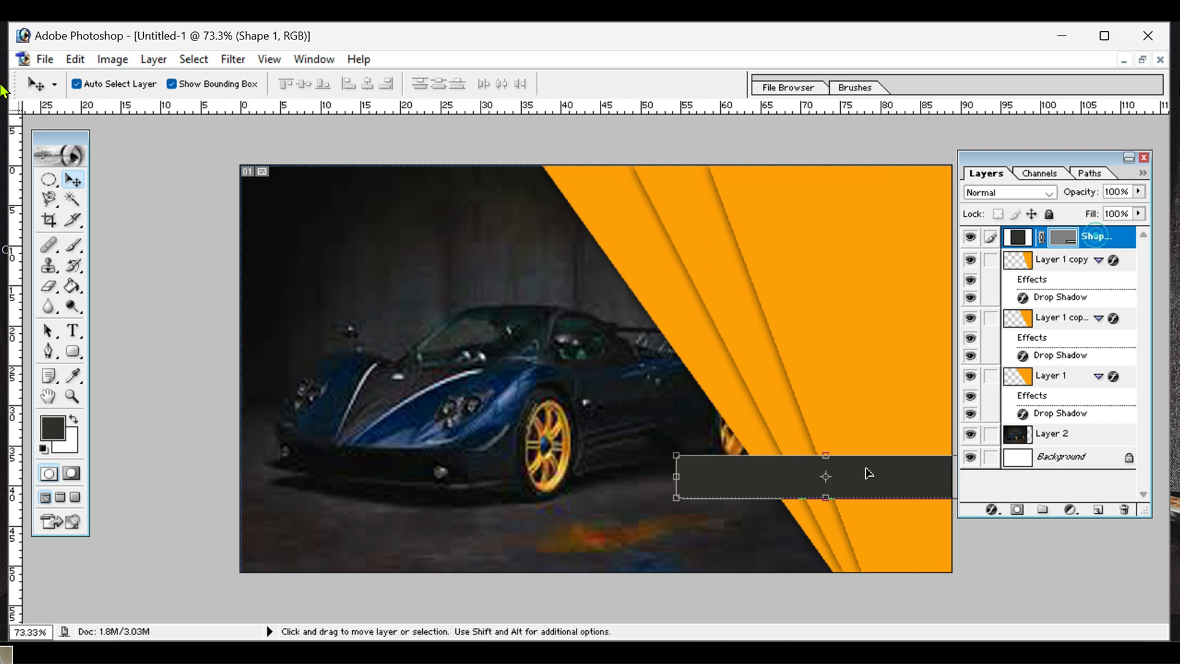
{"action": "mouse_move", "coordinate": [850, 482]}
{"action": "left_mouse_down"}
{"action": "mouse_move", "coordinate": [825, 481]}
{"action": "mouse_move", "coordinate": [846, 465]}
{"action": "mouse_move", "coordinate": [857, 497]}
{"action": "mouse_move", "coordinate": [848, 500]}
{"action": "left_mouse_up"}
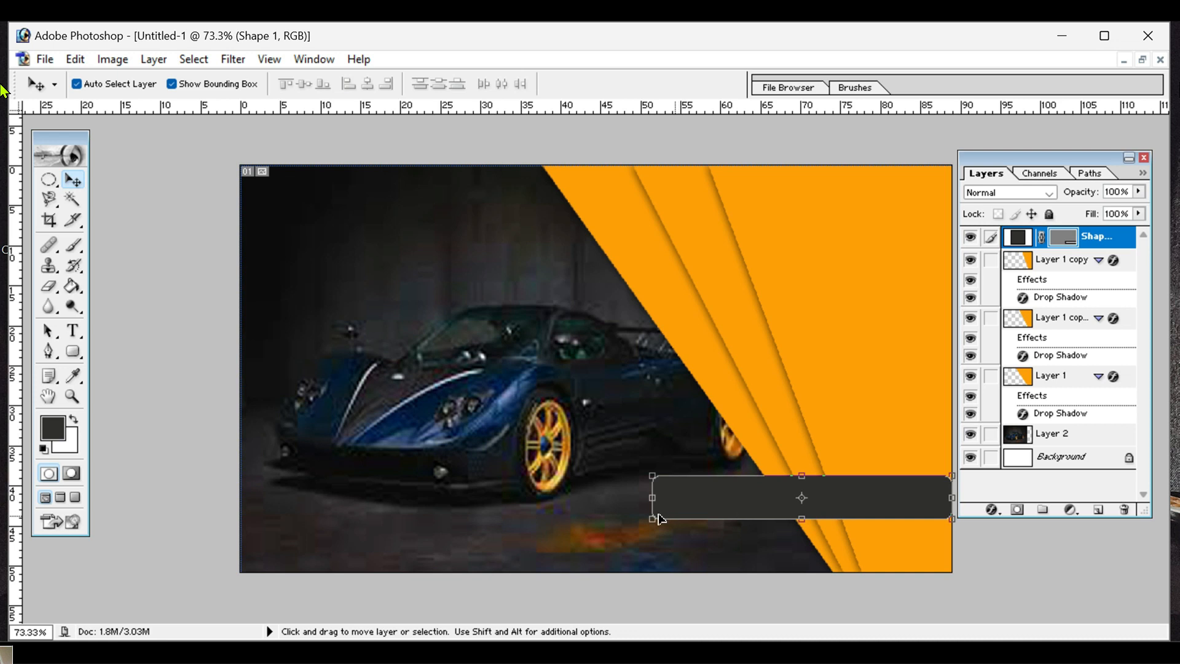
{"action": "key", "text": "ctrl+t"}
{"action": "left_click_drag", "start_coordinate": [643, 500], "coordinate": [673, 507]}
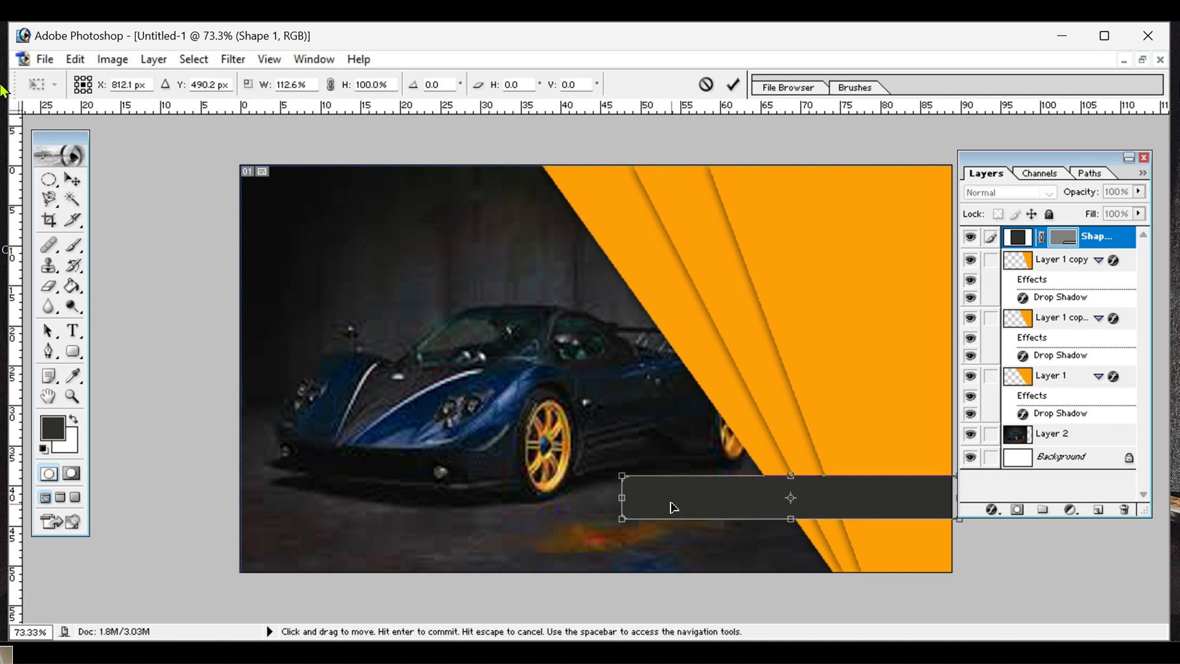
{"action": "left_click", "coordinate": [67, 178]}
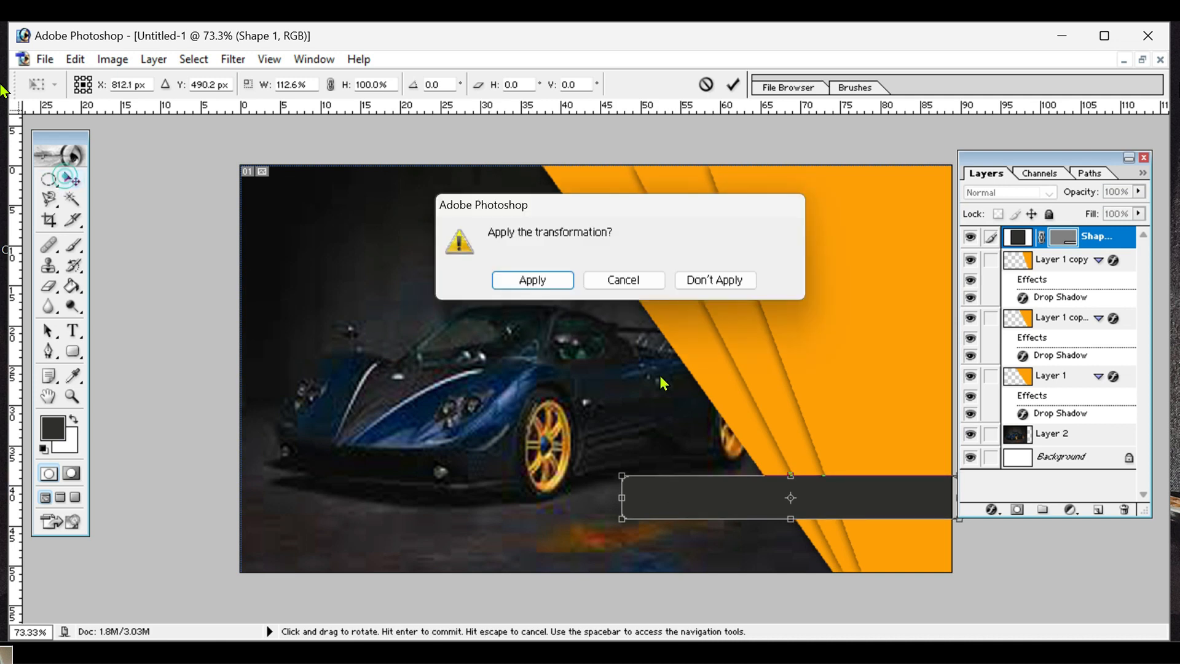
{"action": "left_click", "coordinate": [533, 280]}
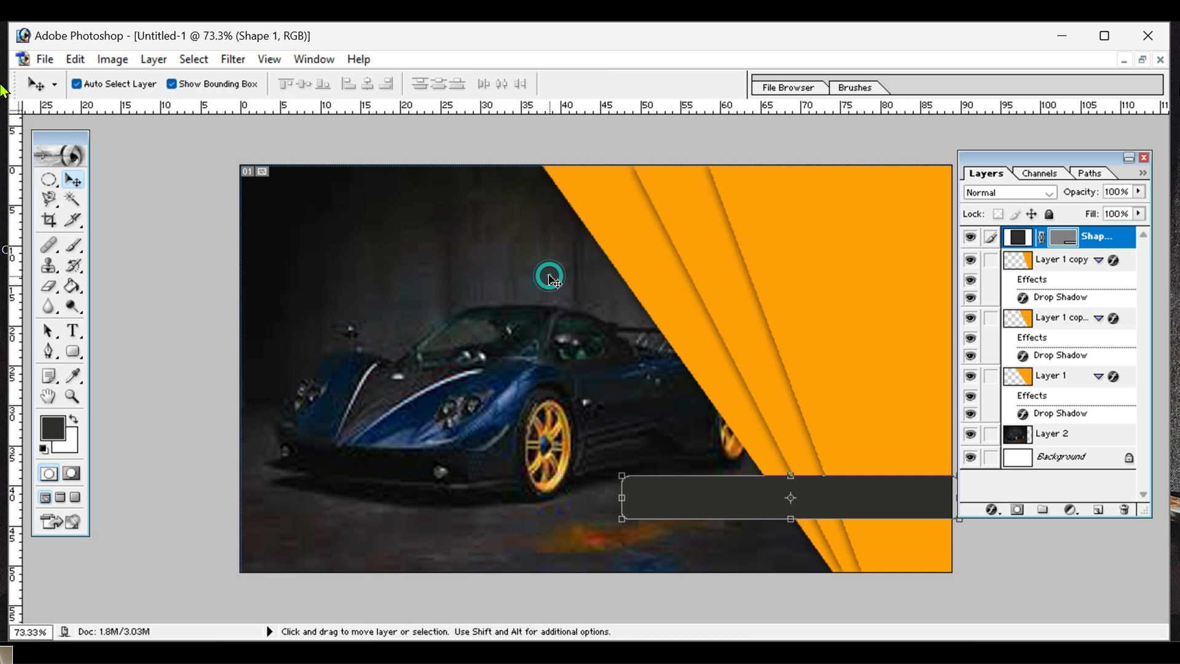
Apply a textured Bevel and Emboss effect to the dark bar's layer and set its fill opacity to 61%
{"action": "right_click", "coordinate": [1020, 240]}
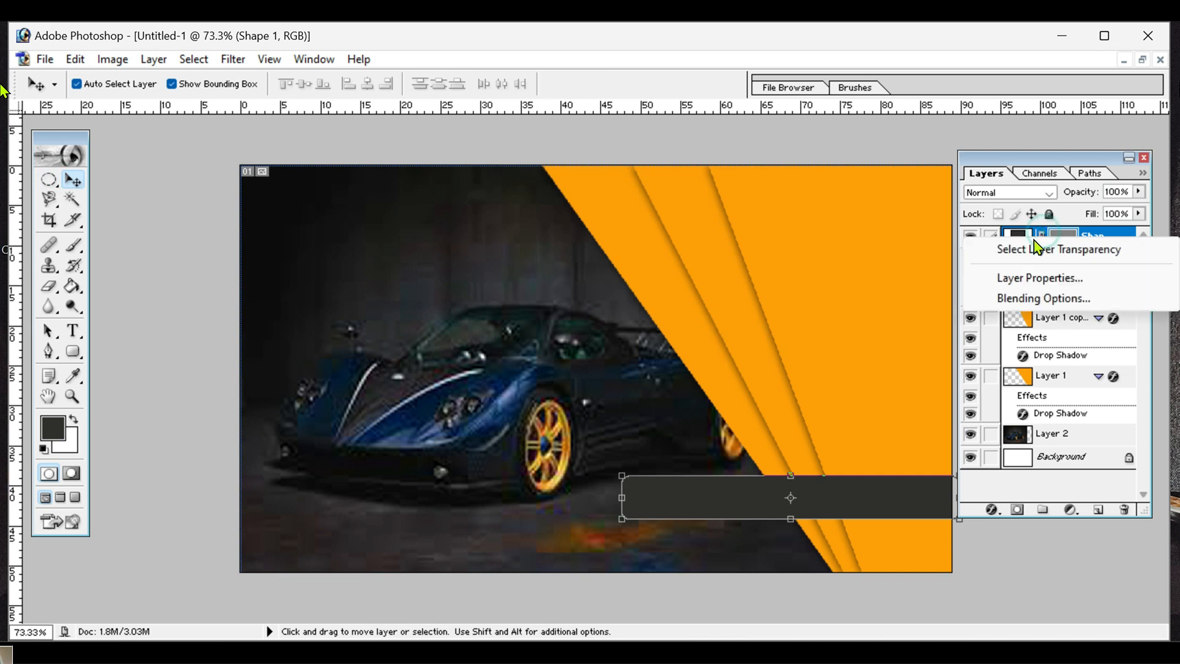
{"action": "left_click", "coordinate": [1037, 300]}
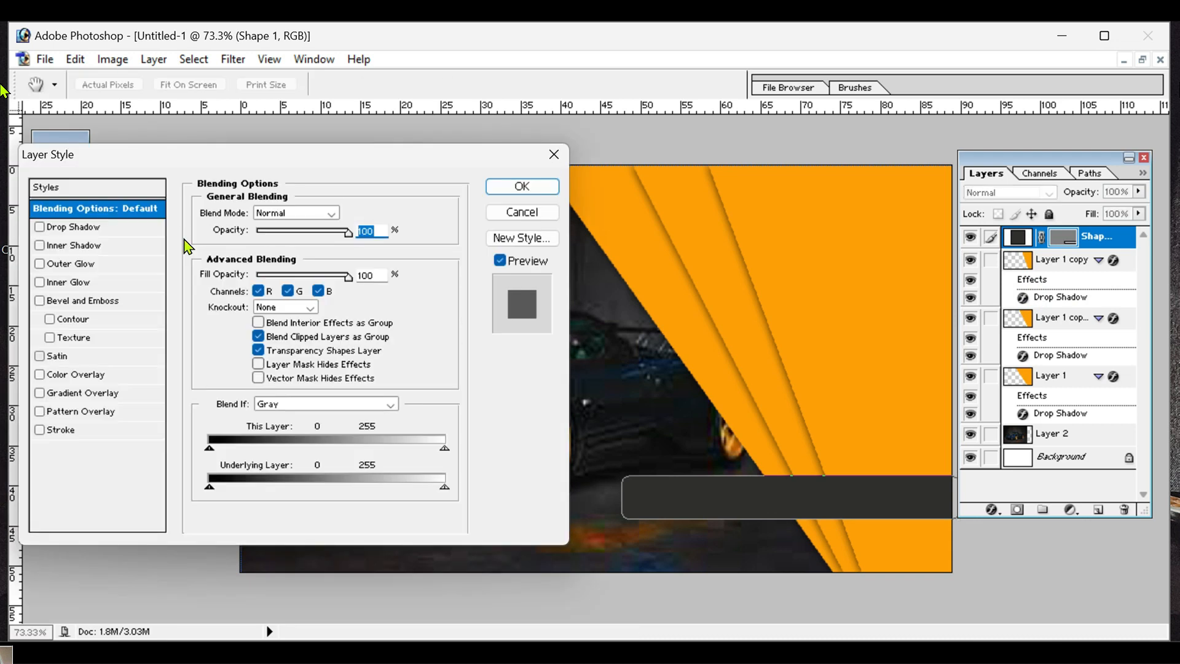
{"action": "left_click", "coordinate": [49, 337]}
{"action": "left_click", "coordinate": [49, 319]}
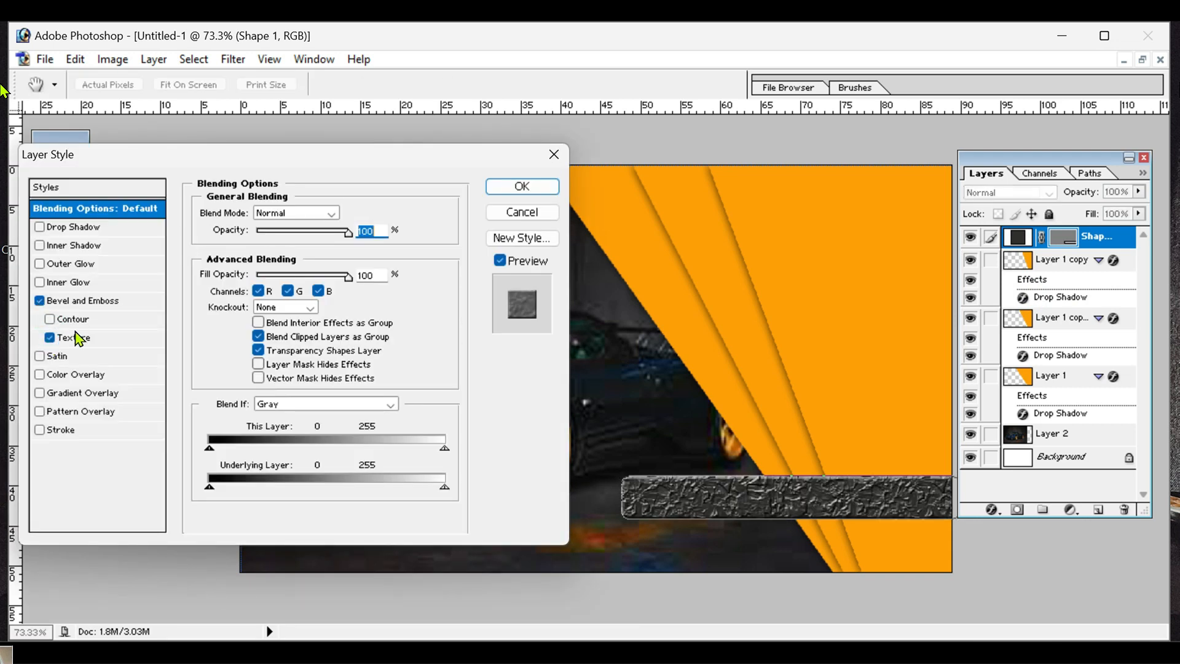
{"action": "left_click", "coordinate": [285, 276]}
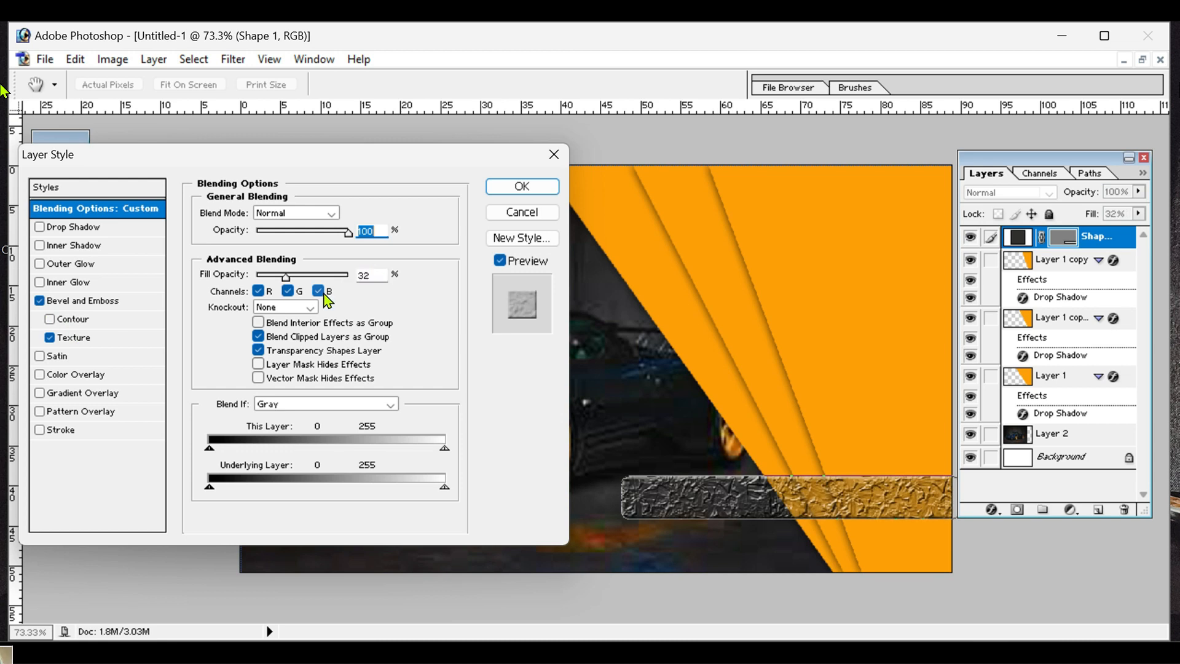
{"action": "left_click_drag", "start_coordinate": [287, 277], "coordinate": [314, 289]}
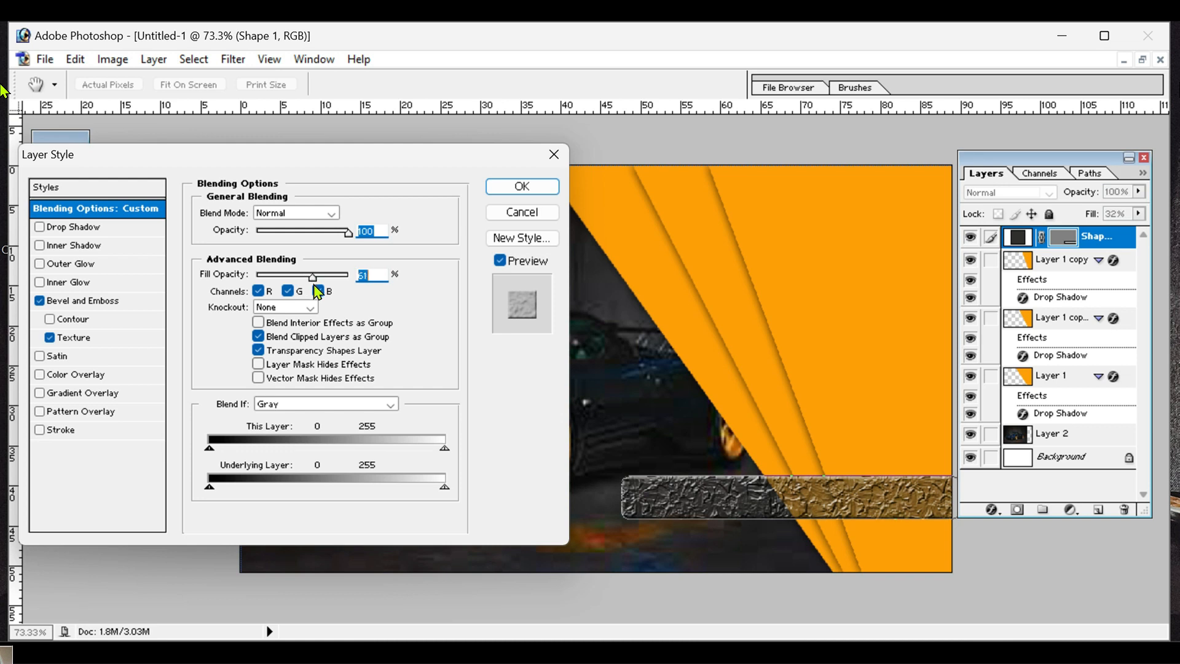
{"action": "left_click", "coordinate": [521, 190]}
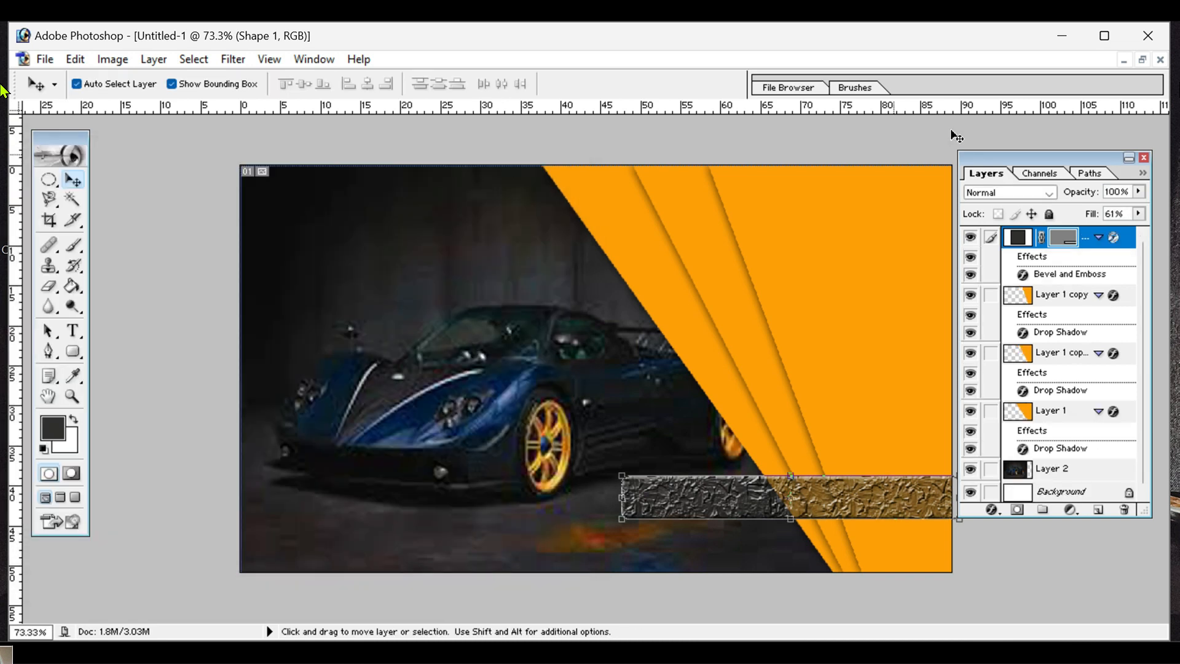
Turn off the bounding box, restore the design to a floating window, and close the source car image without saving
{"action": "left_click", "coordinate": [171, 85]}
{"action": "left_click", "coordinate": [1142, 60]}
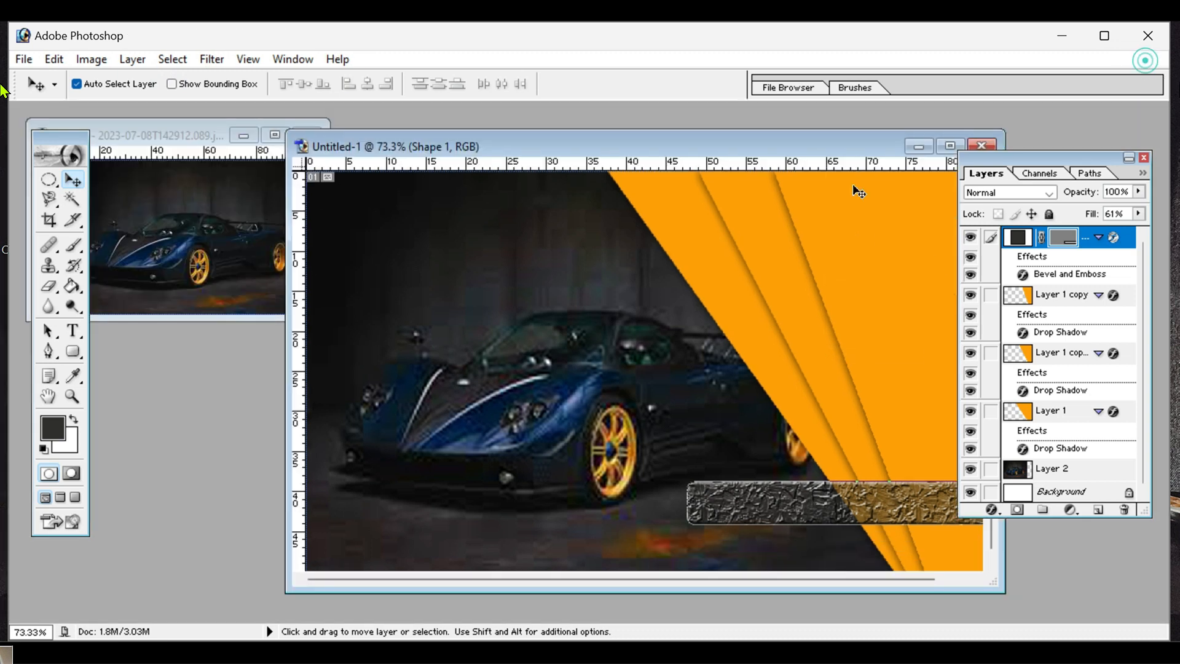
{"action": "left_click", "coordinate": [205, 143]}
{"action": "left_click", "coordinate": [306, 134]}
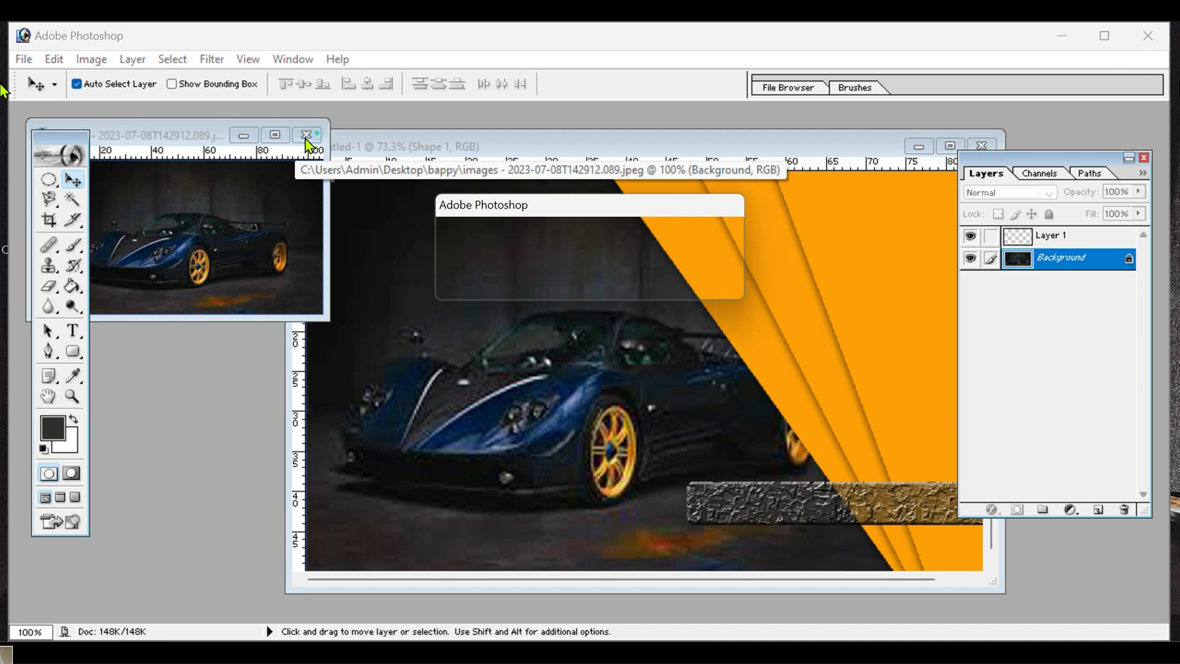
{"action": "left_click", "coordinate": [616, 285]}
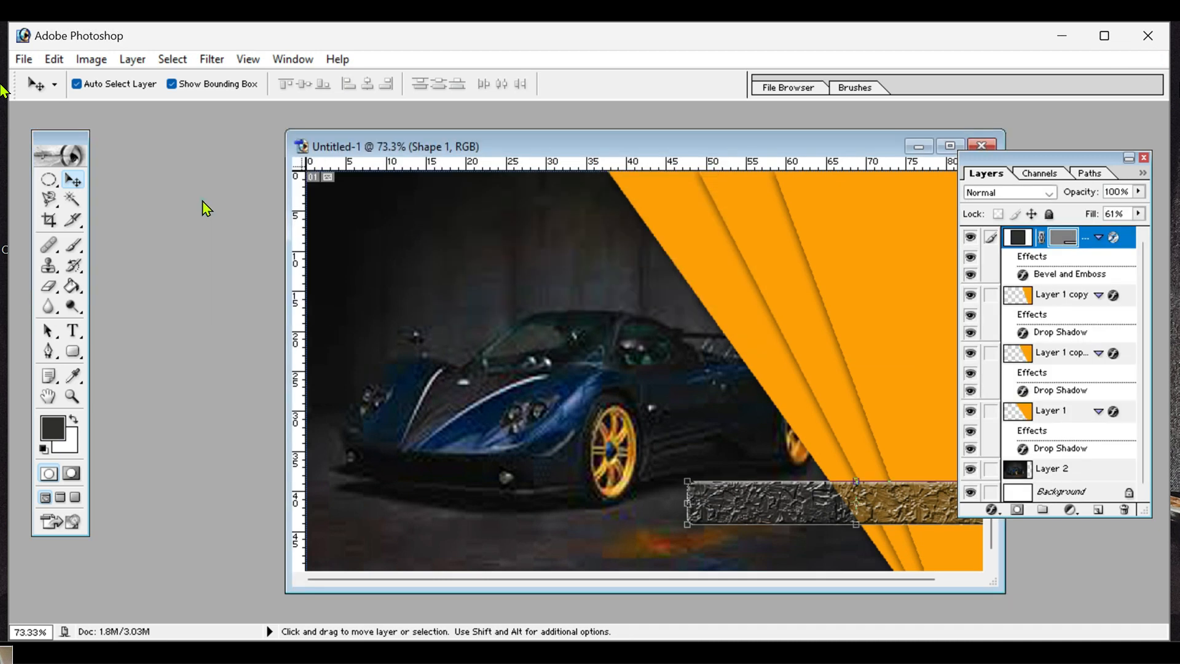
Open the gold shield logo image "images (22)" from the bappy folder
{"action": "double_click", "coordinate": [206, 207]}
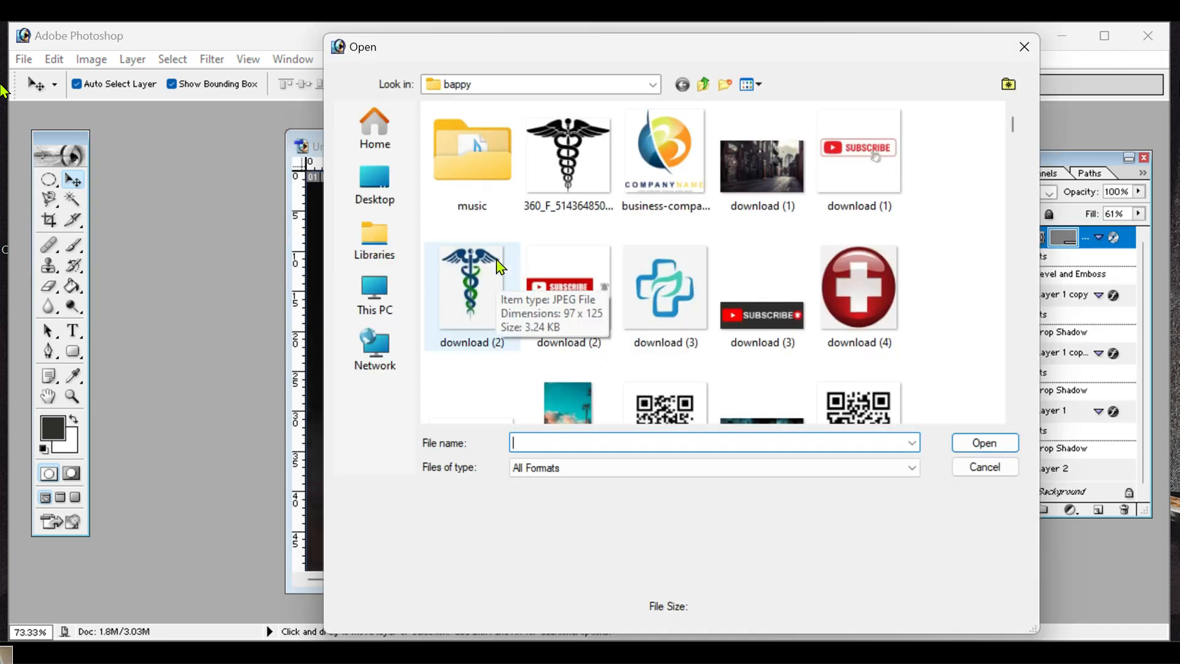
{"action": "scroll", "coordinate": [621, 237], "scroll_direction": "down", "scroll_amount": 10}
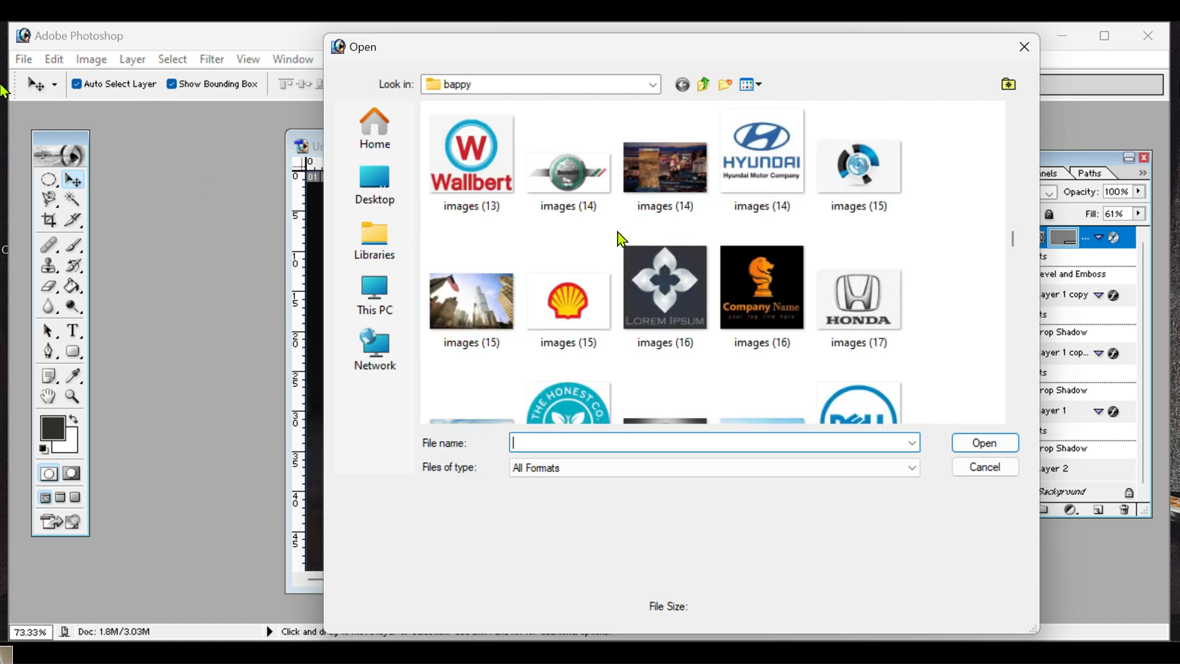
{"action": "scroll", "coordinate": [558, 281], "scroll_direction": "down", "scroll_amount": 5}
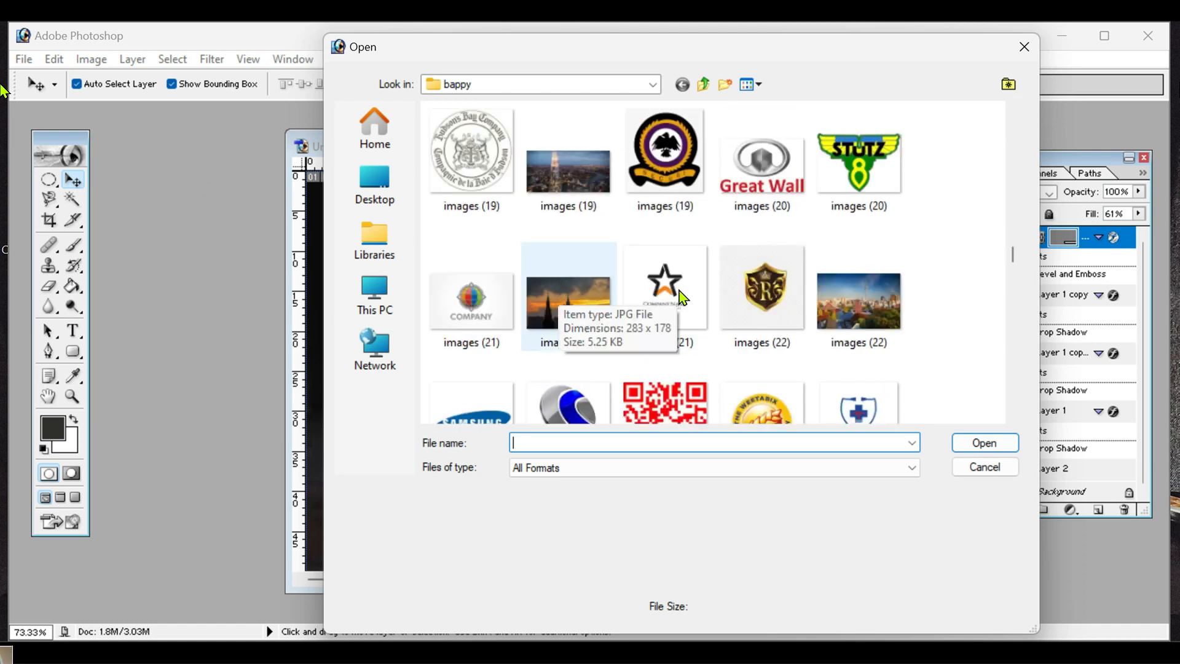
{"action": "left_click", "coordinate": [776, 310]}
{"action": "left_click", "coordinate": [993, 446]}
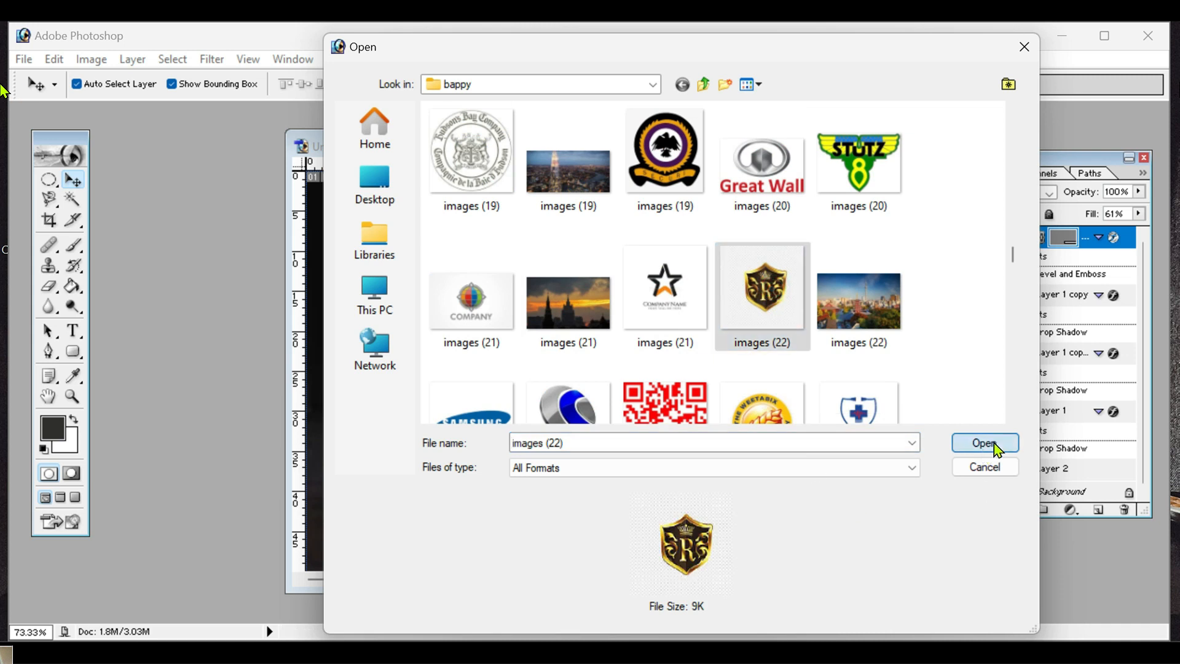
Select the logo's background with the Magic Wand, invert the selection to the shield, and bring the shield into the design over the dark bar
{"action": "left_click", "coordinate": [72, 199]}
{"action": "left_click", "coordinate": [107, 293]}
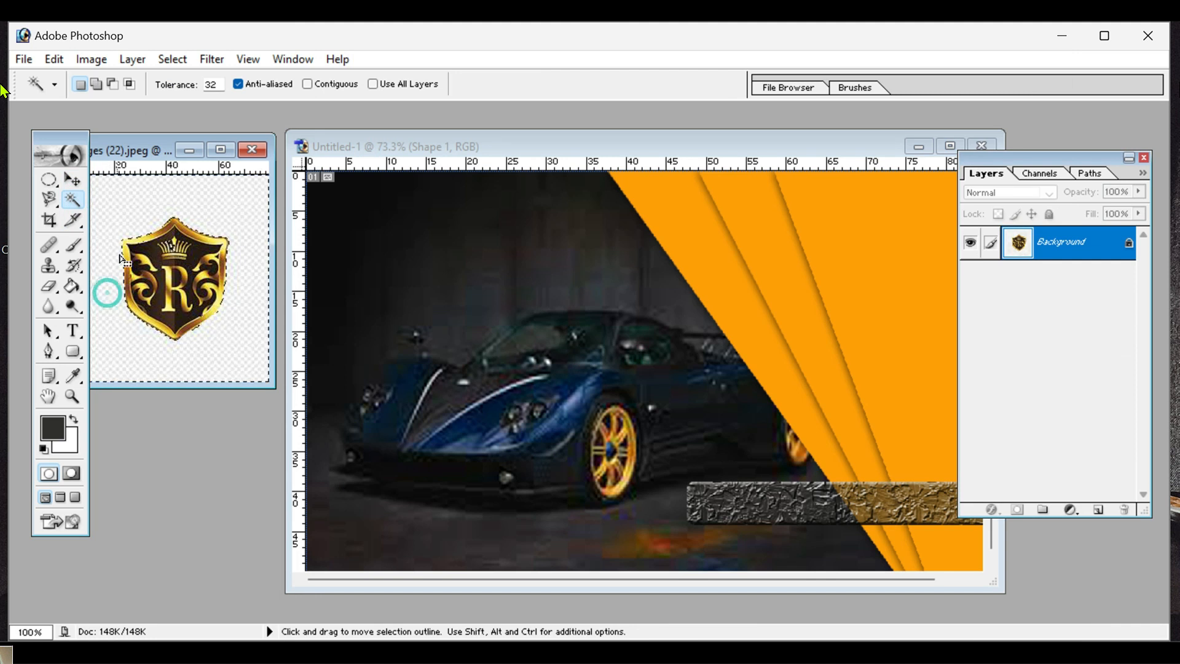
{"action": "left_click", "coordinate": [126, 68]}
{"action": "mouse_move", "coordinate": [173, 61]}
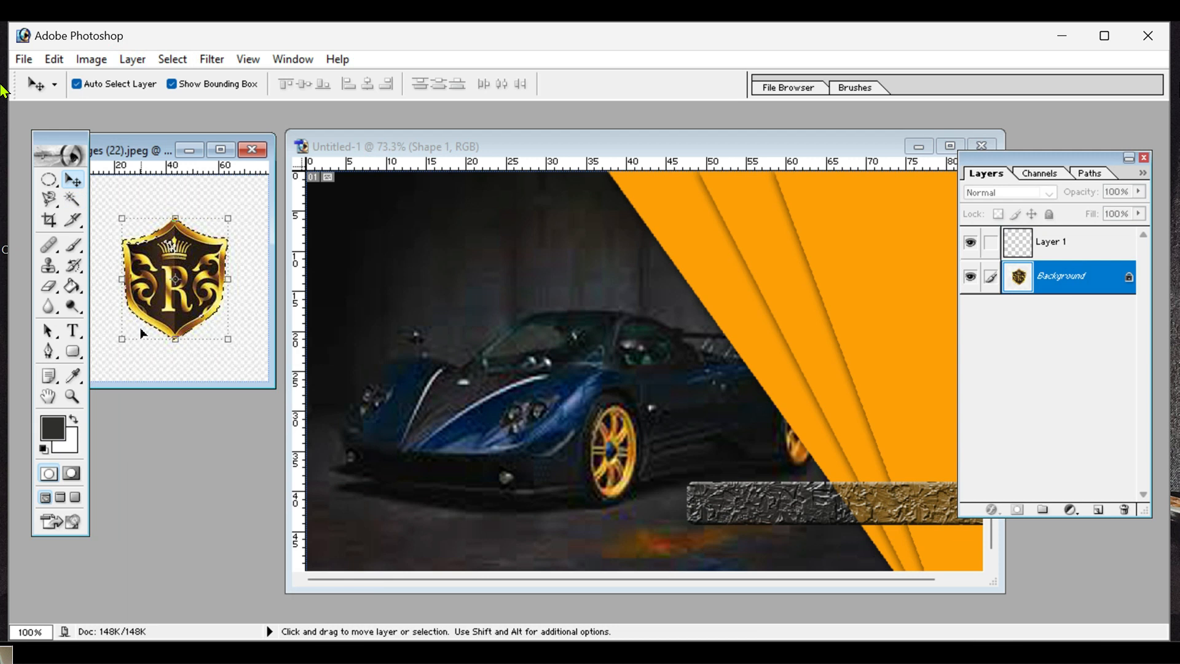
{"action": "left_click_drag", "start_coordinate": [179, 277], "coordinate": [742, 529]}
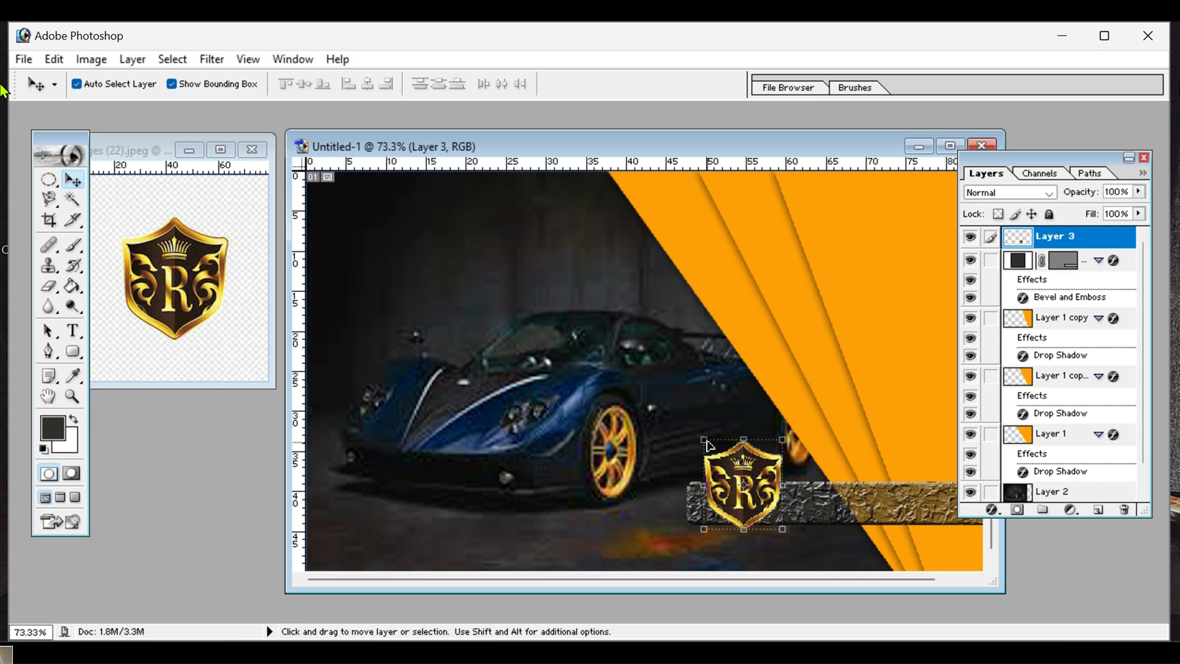
Scale the shield logo to about 64.8% width and 63.9% height at the bar's left end, apply the transformation, and hide the bounding box
{"action": "left_click_drag", "start_coordinate": [704, 438], "coordinate": [719, 458]}
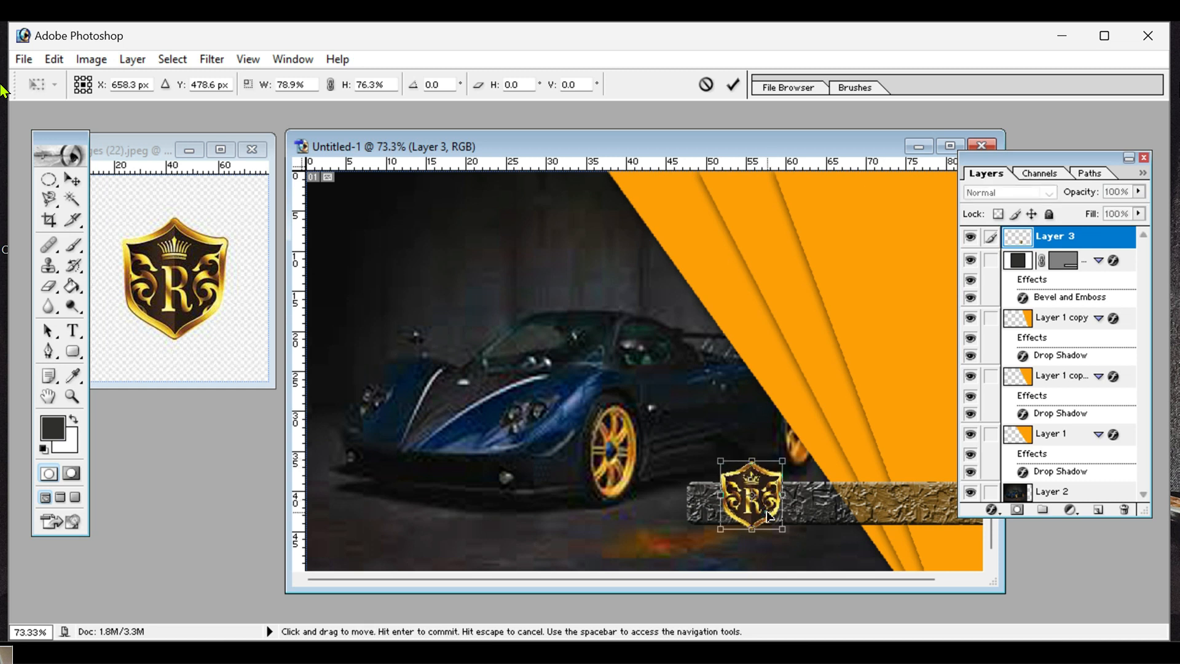
{"action": "mouse_move", "coordinate": [764, 515]}
{"action": "left_mouse_down"}
{"action": "mouse_move", "coordinate": [740, 511]}
{"action": "mouse_move", "coordinate": [746, 519]}
{"action": "left_mouse_up"}
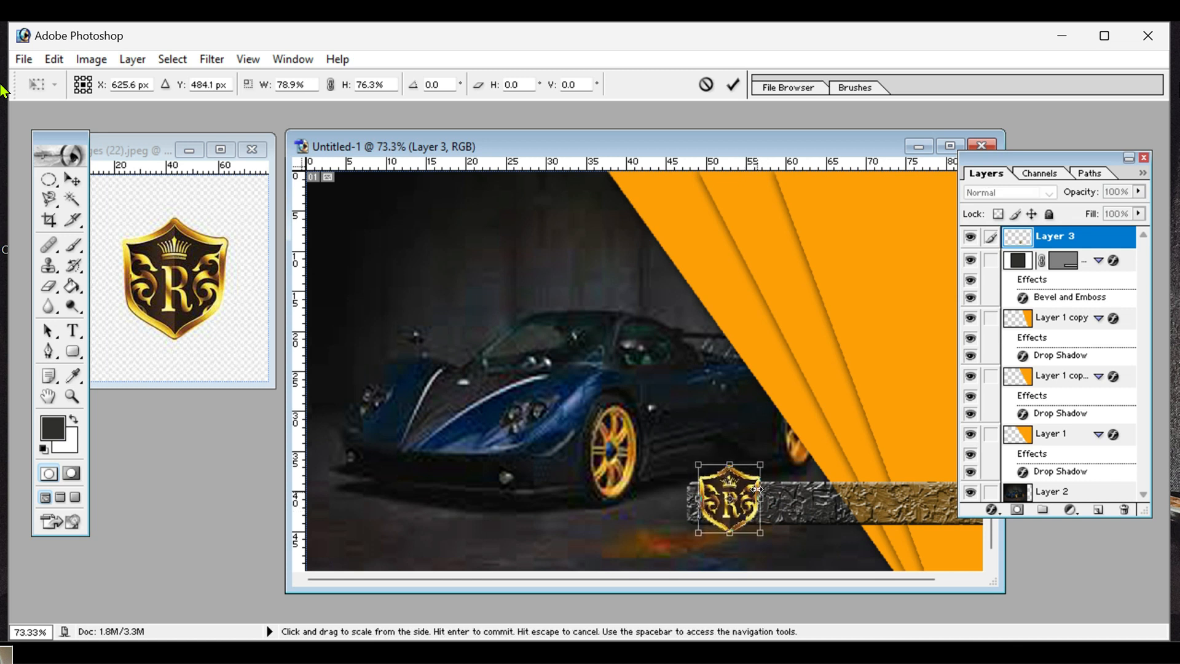
{"action": "left_click_drag", "start_coordinate": [757, 469], "coordinate": [748, 475]}
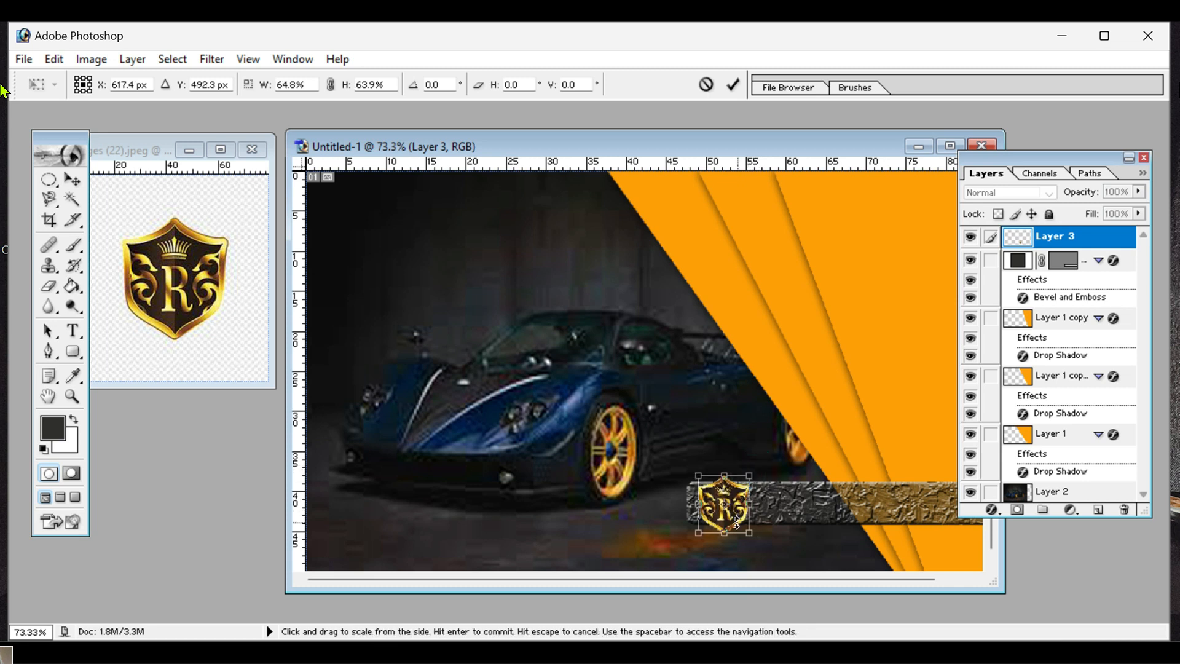
{"action": "left_click_drag", "start_coordinate": [737, 518], "coordinate": [727, 519]}
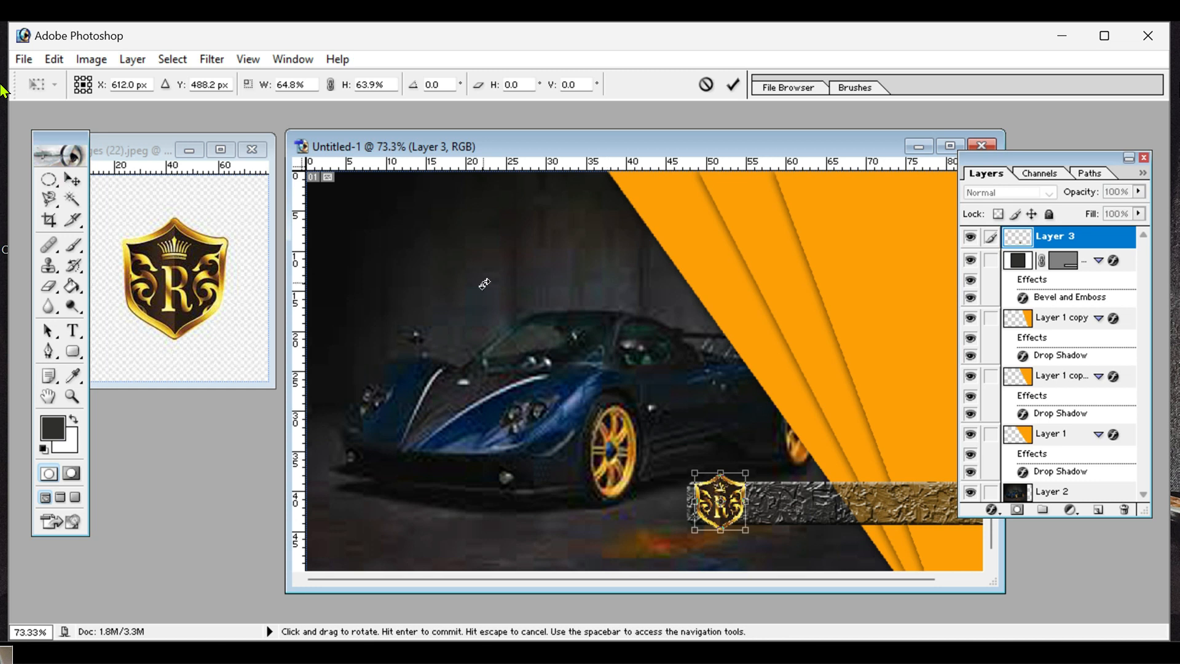
{"action": "left_click", "coordinate": [72, 181]}
{"action": "left_click", "coordinate": [519, 274]}
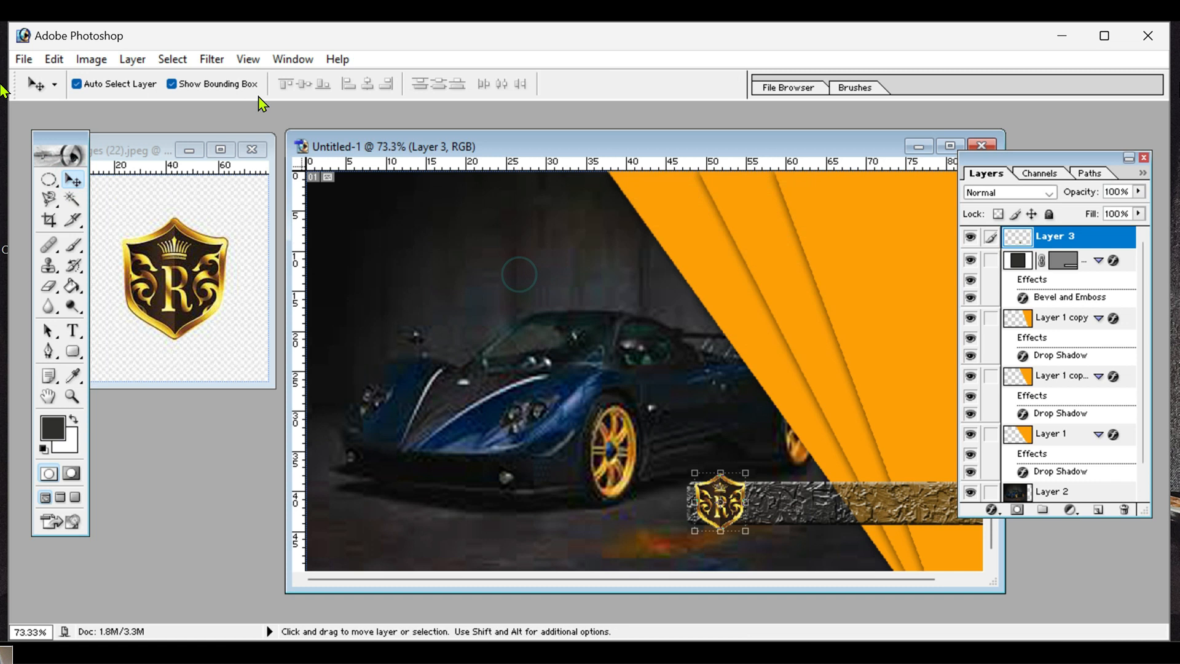
{"action": "left_click", "coordinate": [171, 84]}
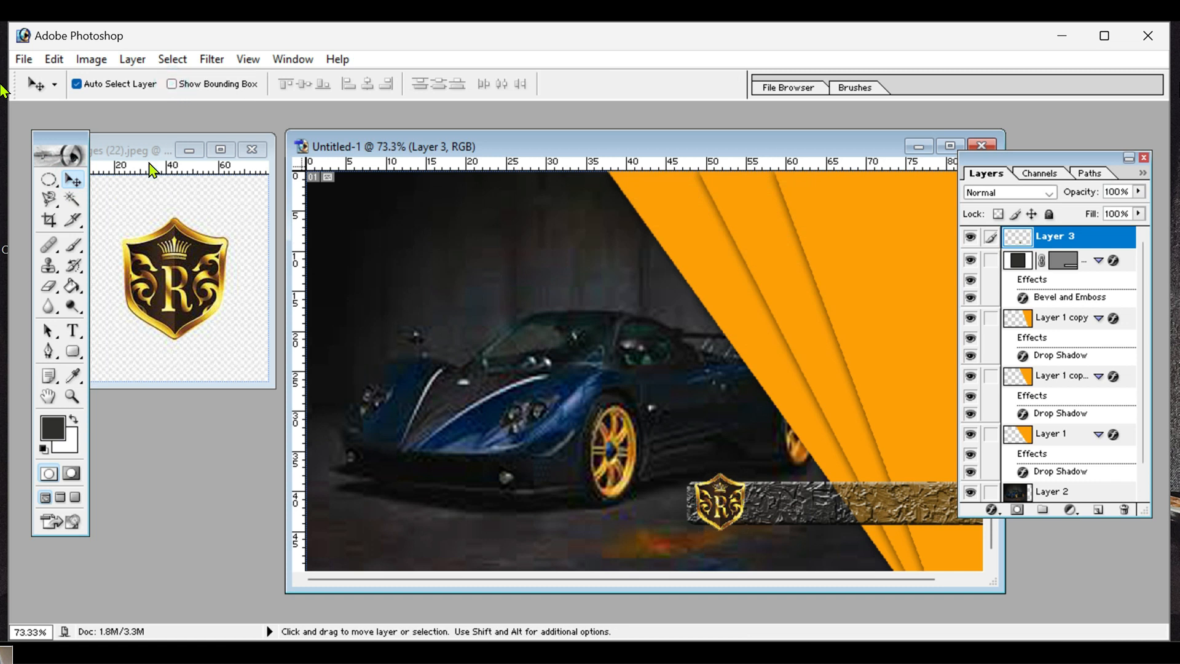
Choose the Type tool, add a new layer above the logo, and maximize the design window
{"action": "left_click", "coordinate": [72, 332]}
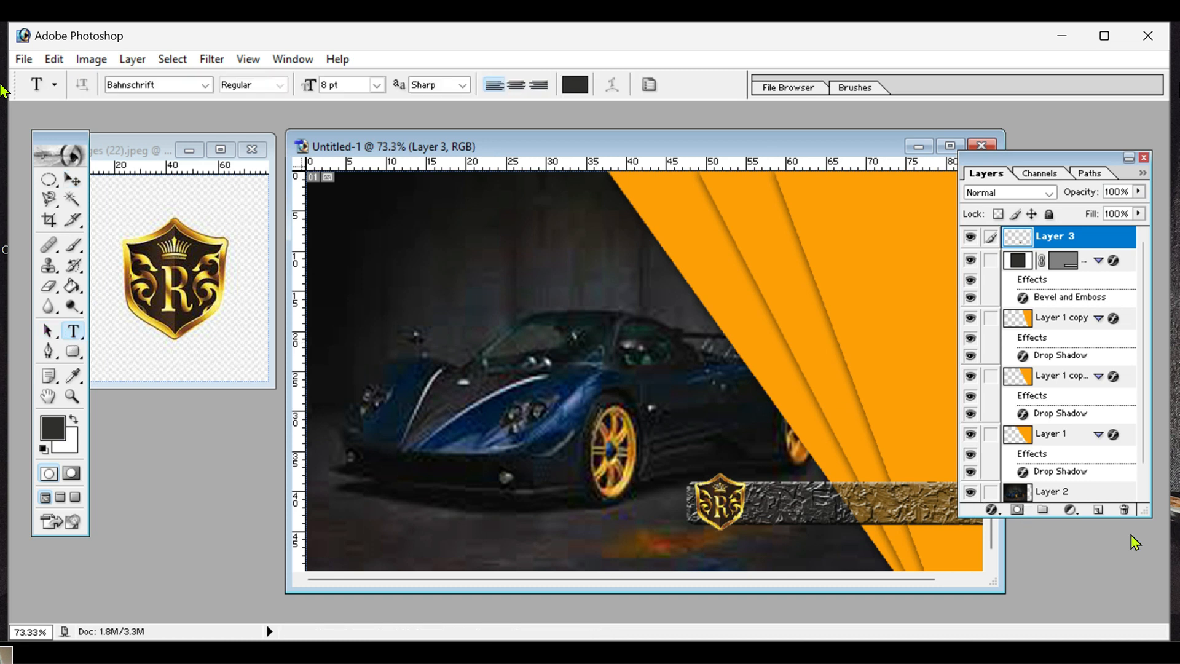
{"action": "left_click", "coordinate": [1098, 510]}
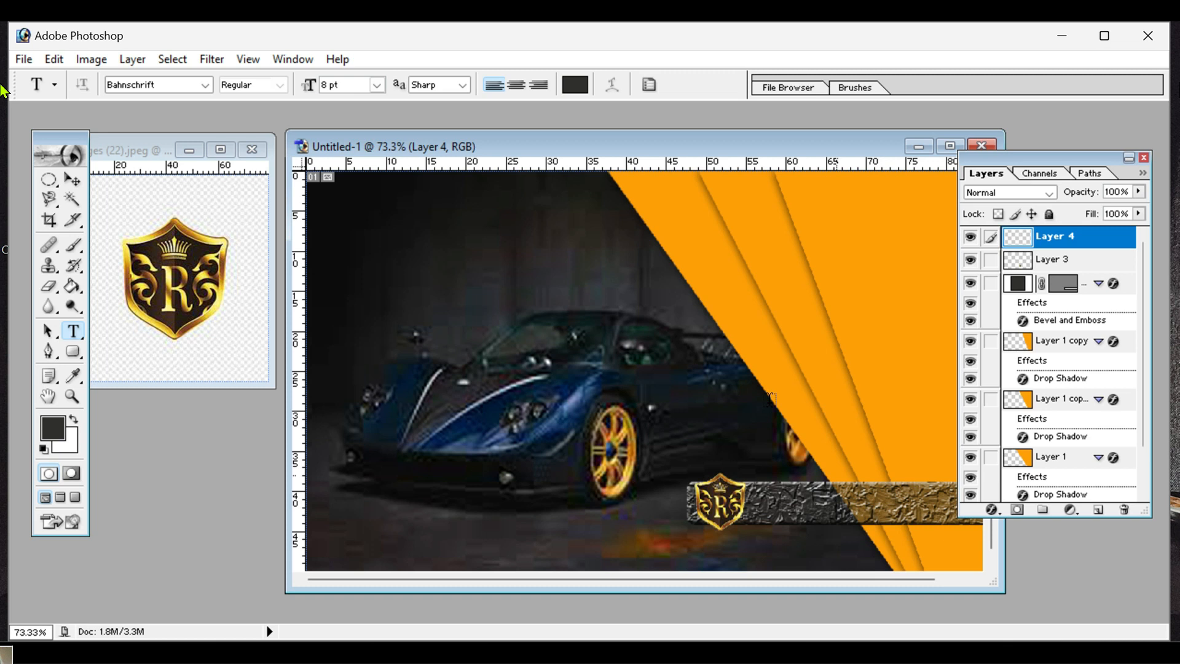
{"action": "left_click", "coordinate": [950, 148]}
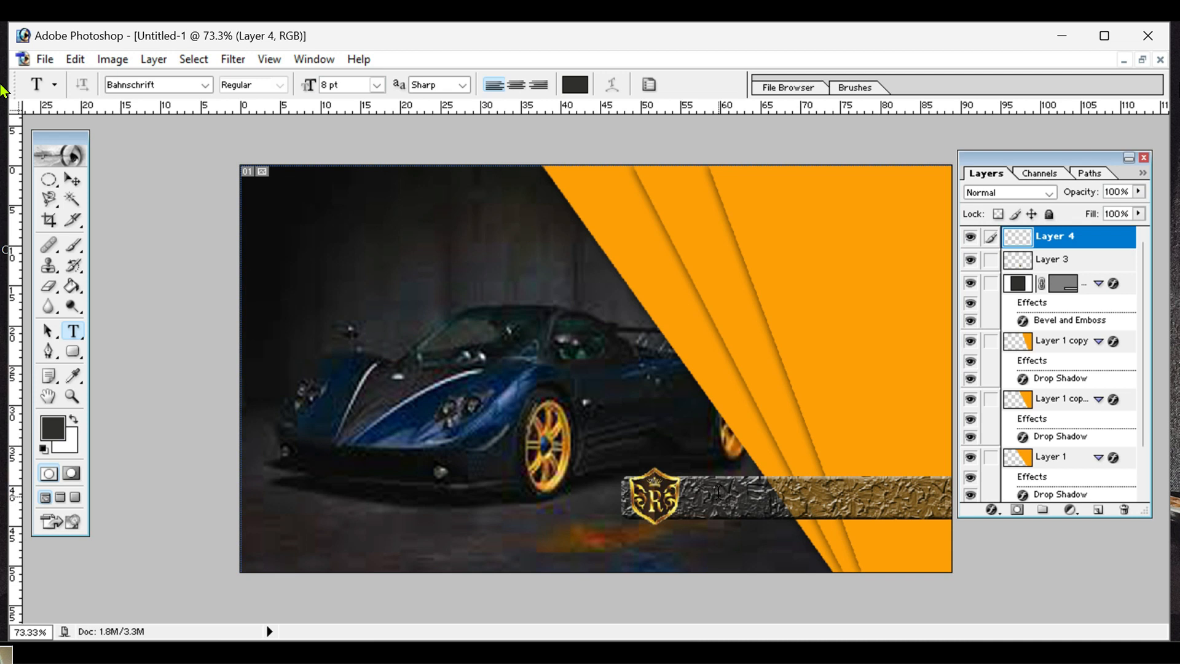
Add the text "Company Name" on the textured bar beside the logo in off-white #FDFCFA
{"action": "left_click", "coordinate": [728, 491]}
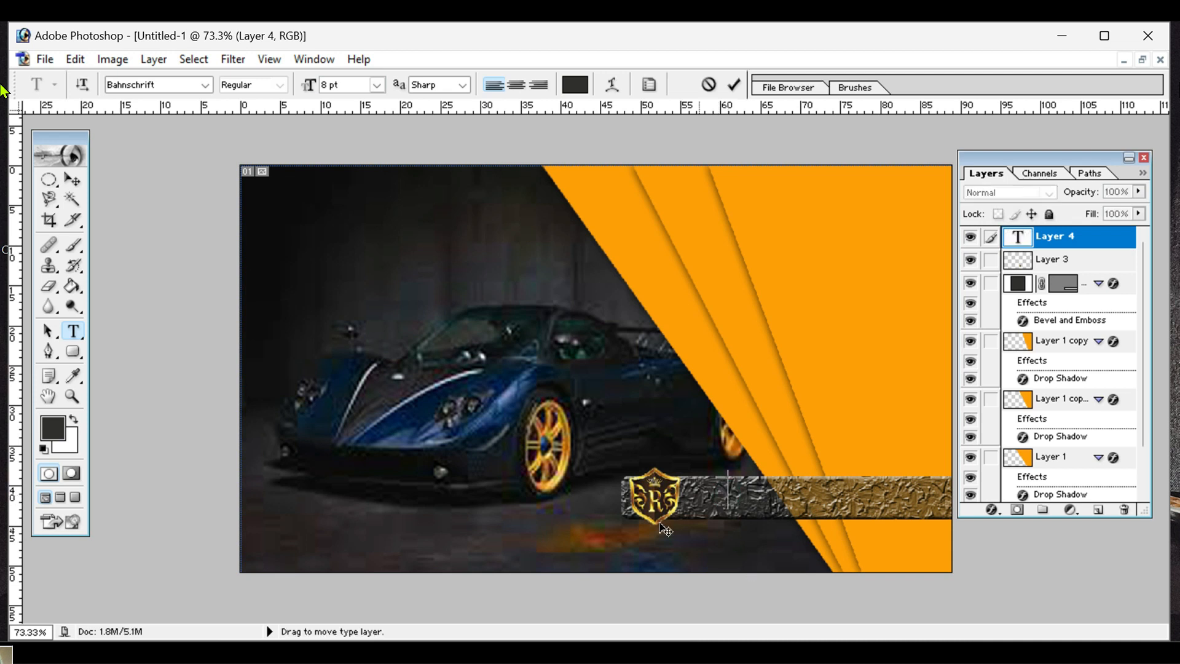
{"action": "left_click", "coordinate": [52, 426]}
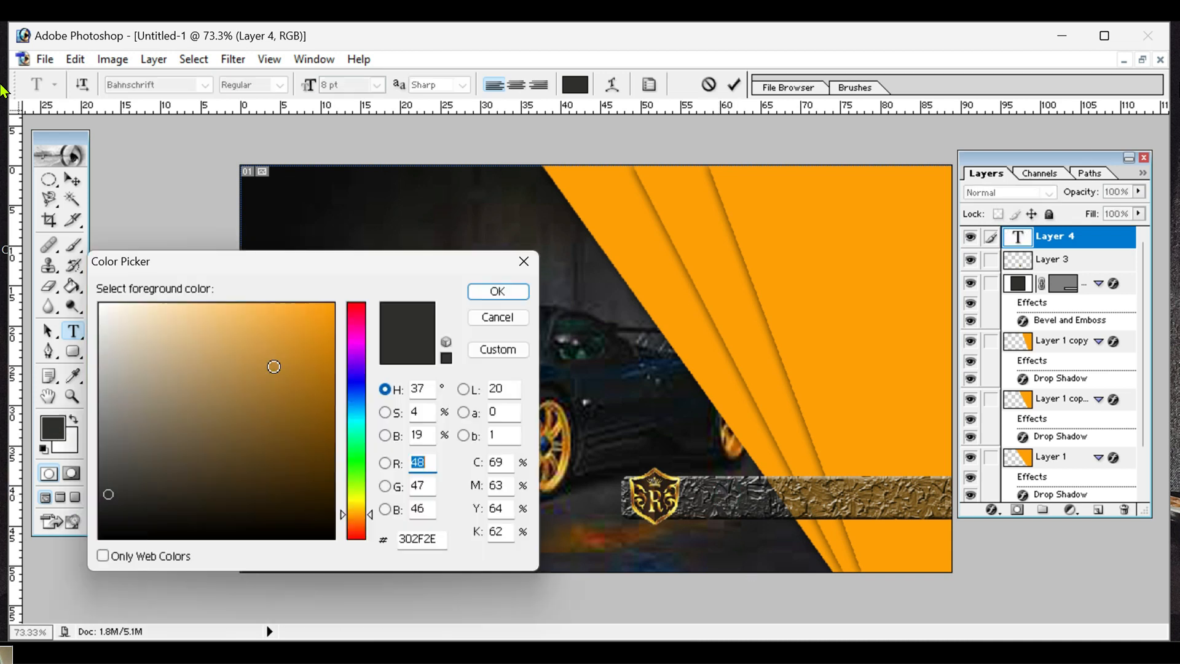
{"action": "left_click", "coordinate": [100, 307]}
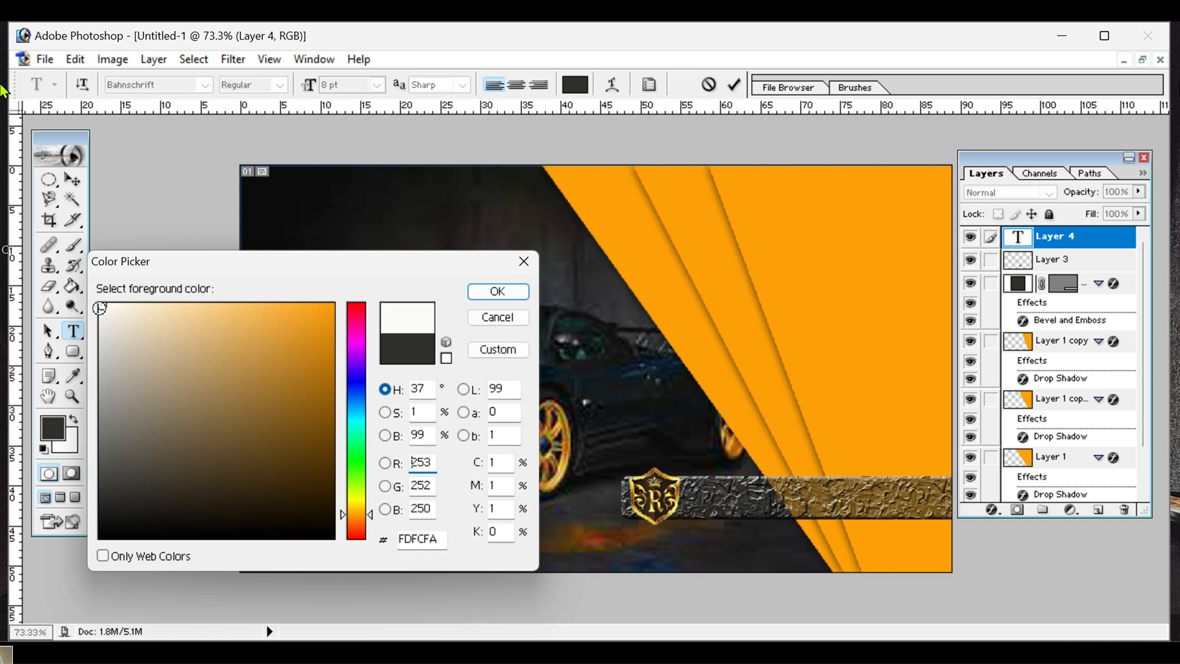
{"action": "left_click", "coordinate": [485, 291]}
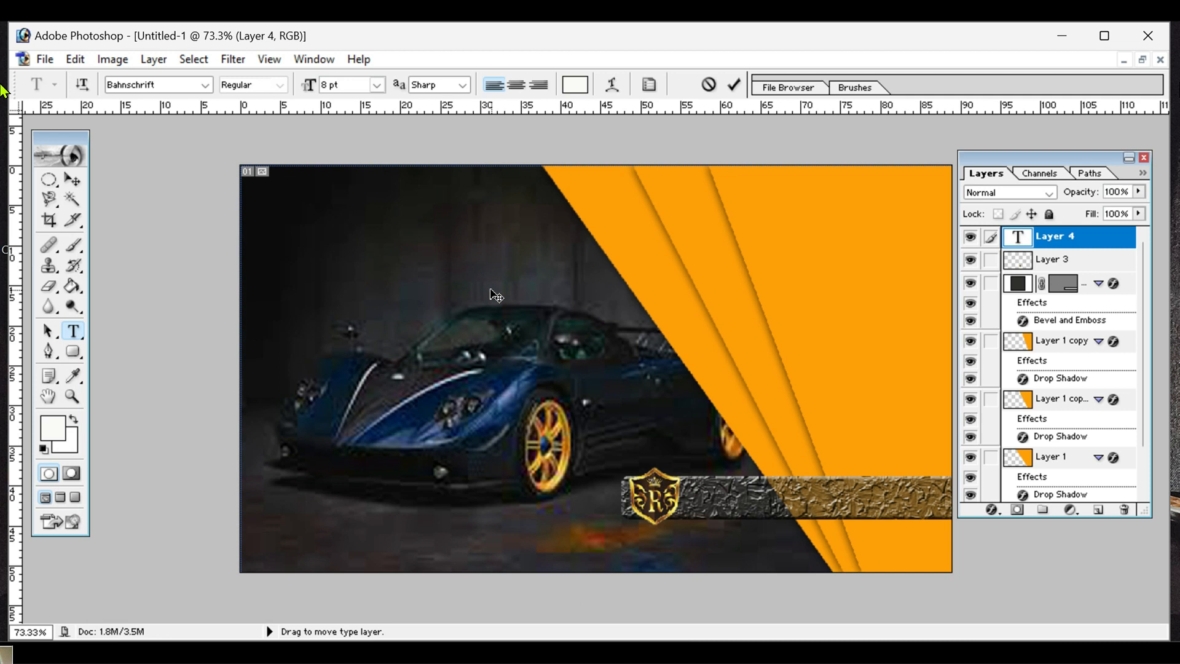
{"action": "type", "text": "Compa"}
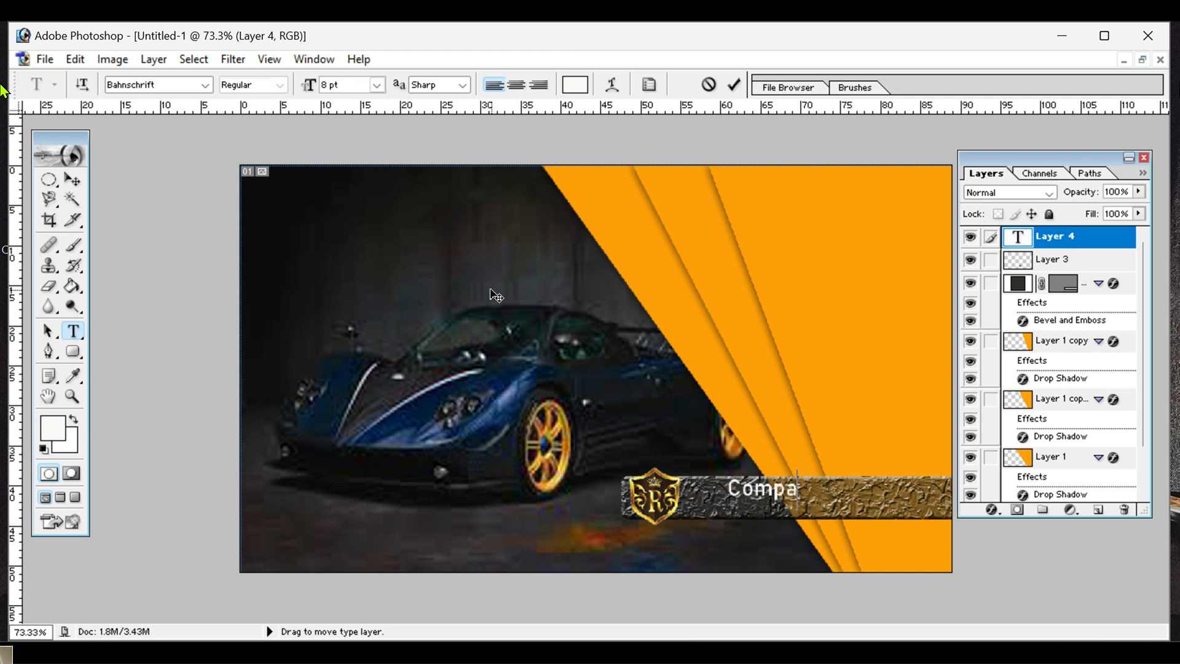
{"action": "type", "text": "n"}
{"action": "type", "text": "Name"}
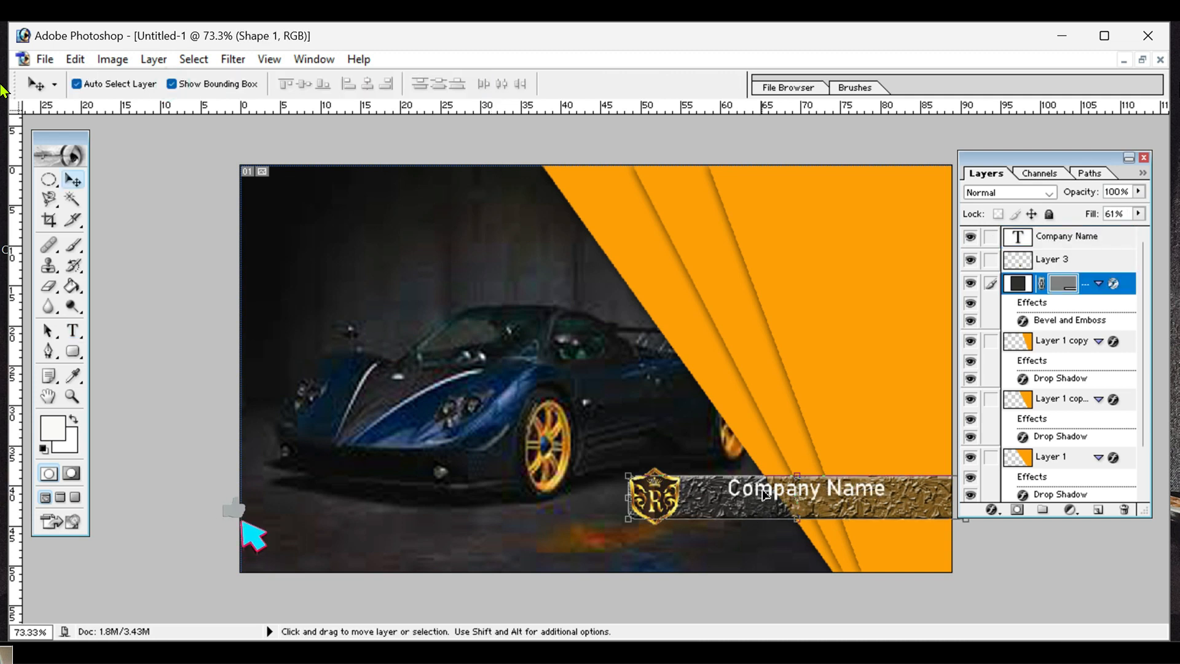
Move the "Company Name" text slightly down to center it on the bar, and set its font to Cambria Math at 10 pt
{"action": "left_click", "coordinate": [762, 492]}
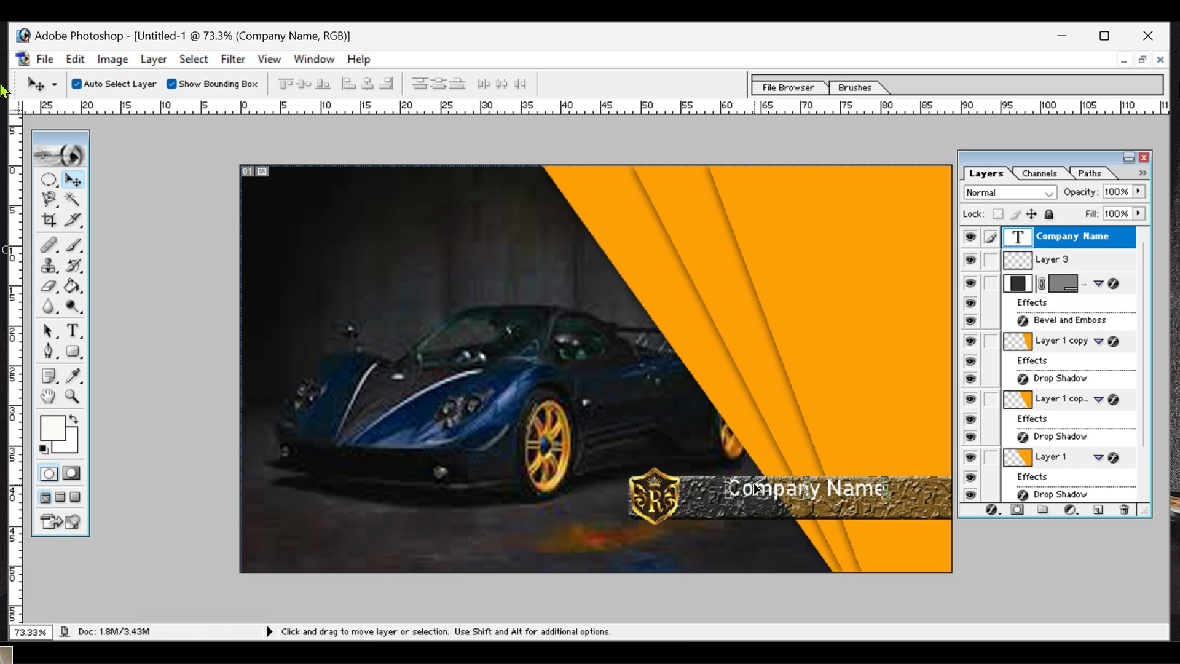
{"action": "mouse_move", "coordinate": [755, 489]}
{"action": "left_mouse_down"}
{"action": "mouse_move", "coordinate": [754, 499]}
{"action": "mouse_move", "coordinate": [773, 497]}
{"action": "mouse_move", "coordinate": [741, 496]}
{"action": "mouse_move", "coordinate": [760, 496]}
{"action": "left_mouse_up"}
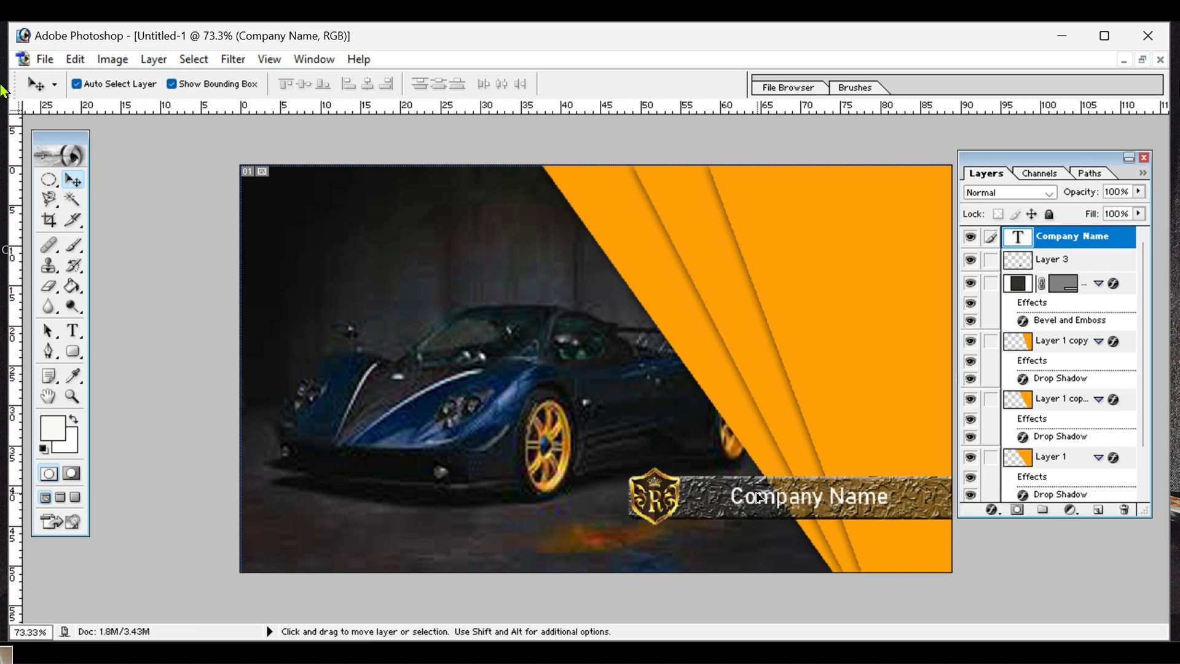
{"action": "key", "text": "t"}
{"action": "left_click", "coordinate": [376, 84]}
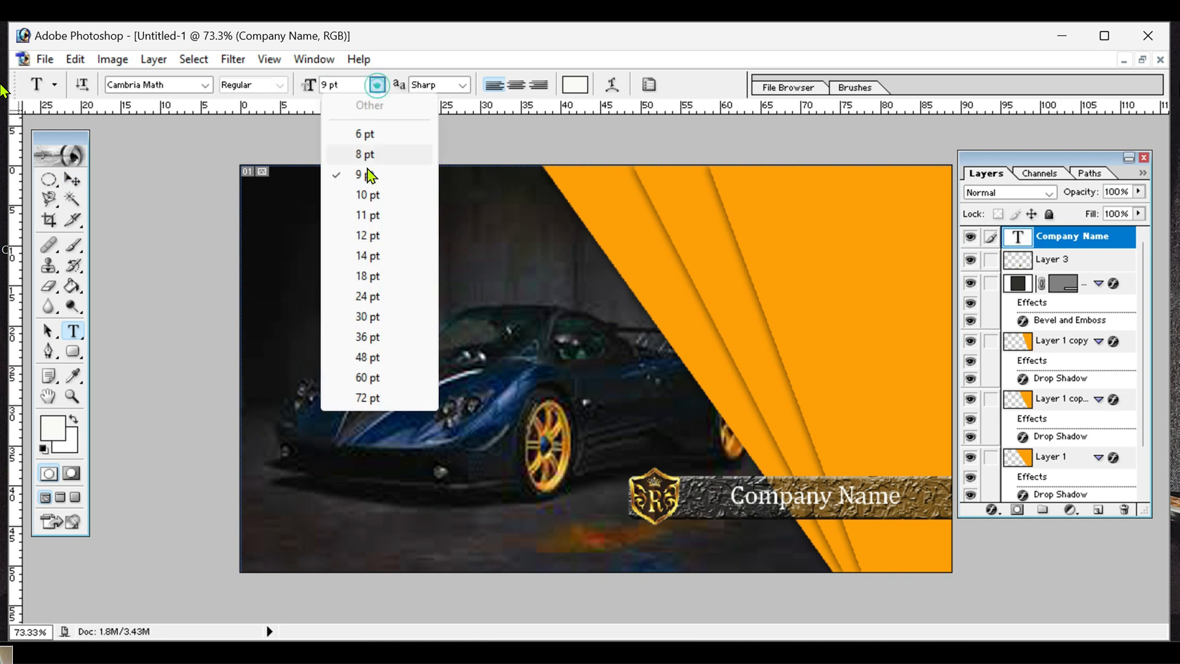
{"action": "left_click", "coordinate": [369, 194]}
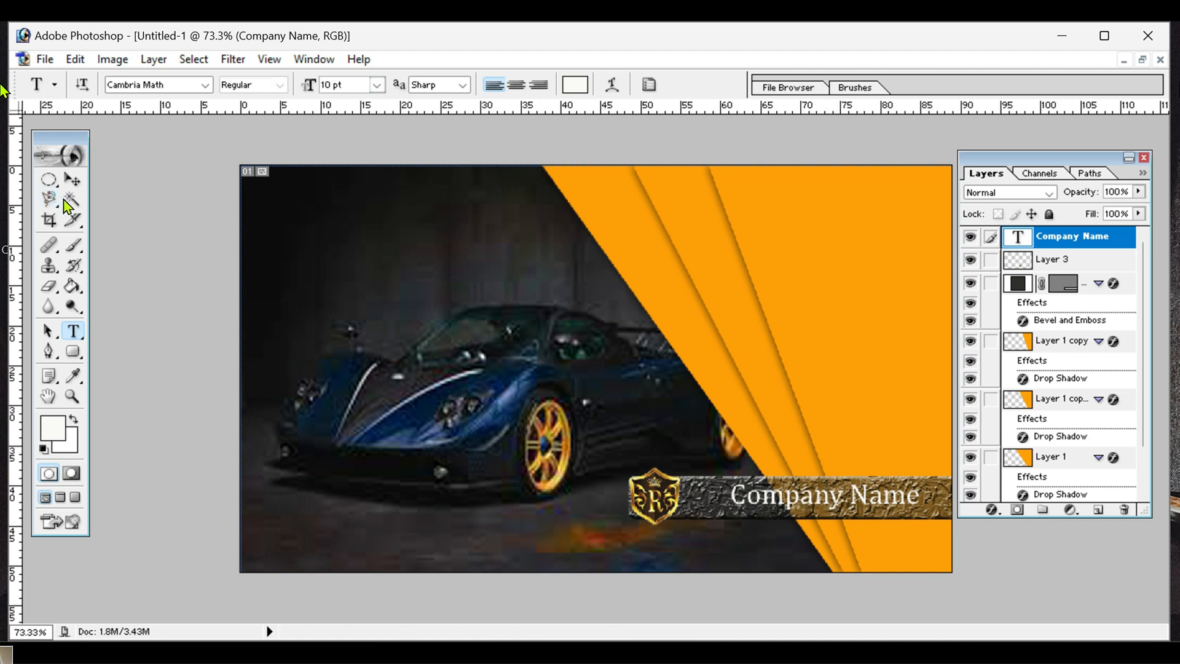
Move the "Company Name" text slightly left on the textured bar and hide the bounding box
{"action": "left_click", "coordinate": [73, 178]}
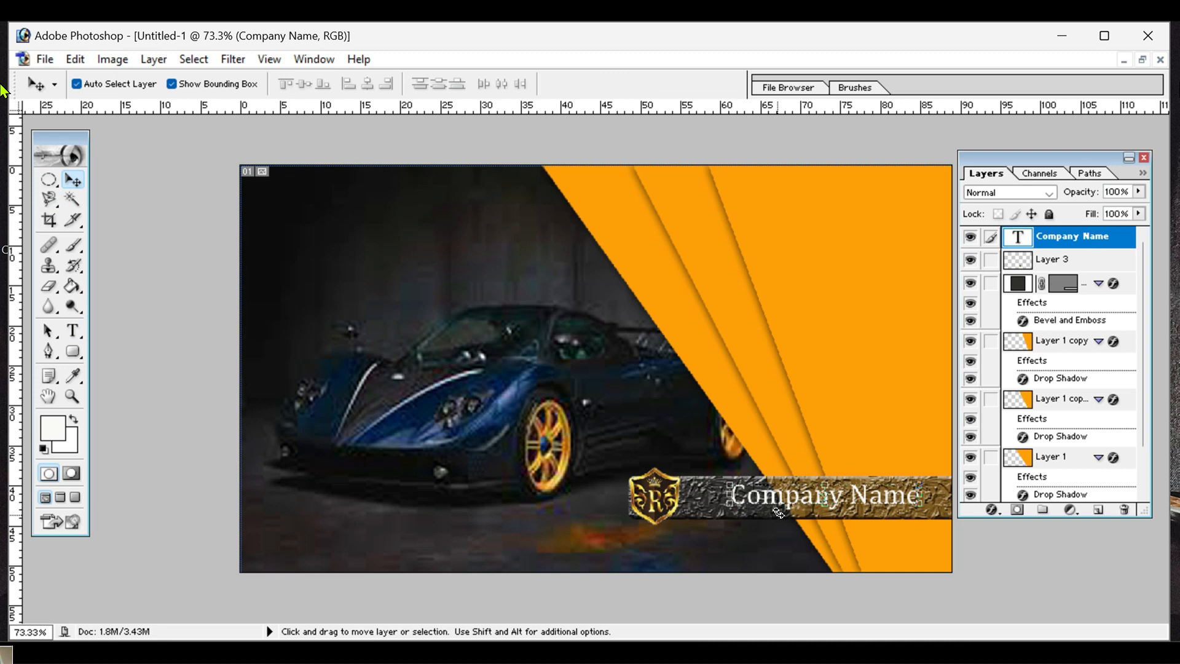
{"action": "left_click_drag", "start_coordinate": [789, 503], "coordinate": [777, 504]}
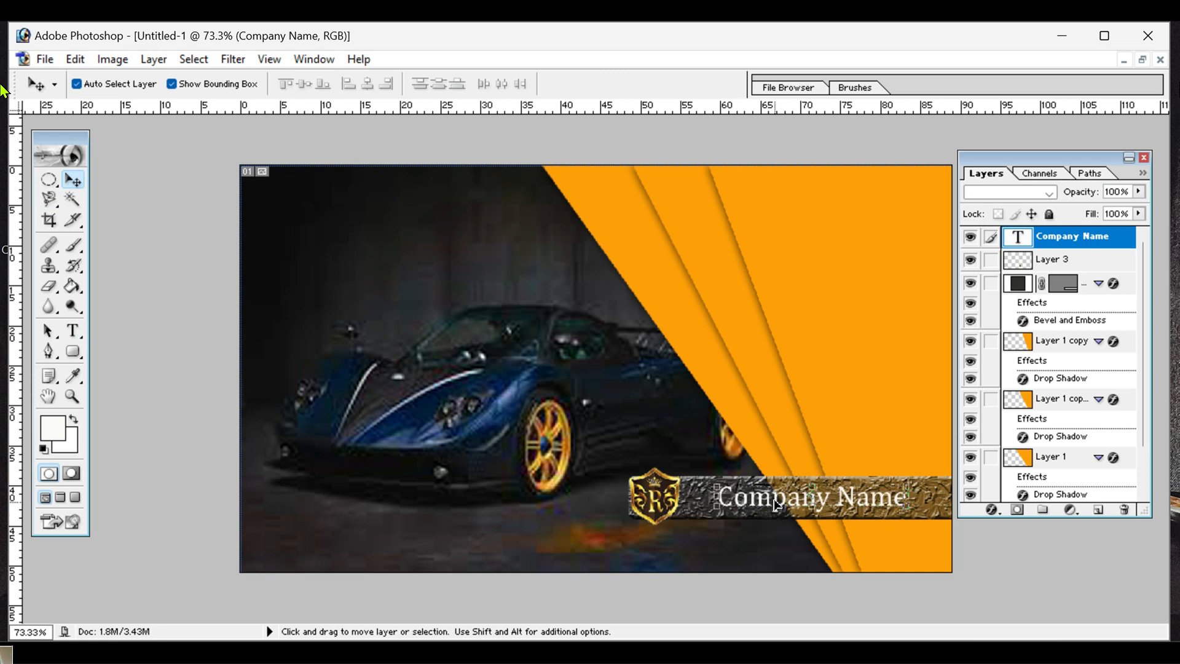
{"action": "left_click", "coordinate": [170, 84]}
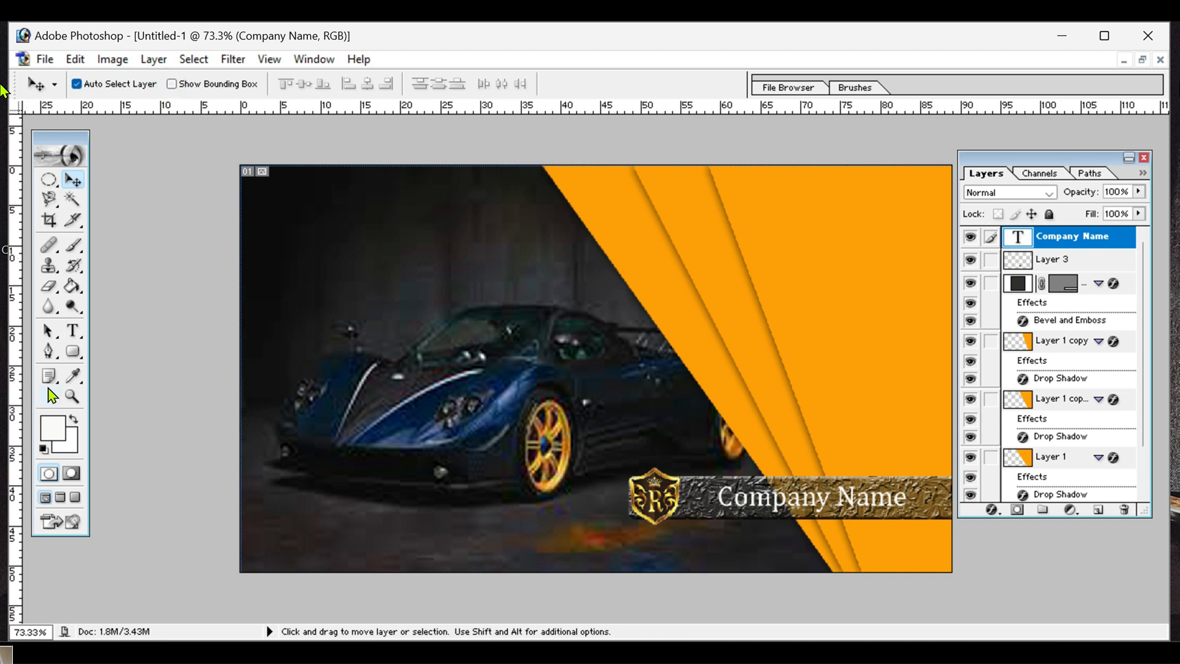
Add a new layer and choose the outlined envelope as the custom shape
{"action": "key", "text": "ctrl+alt+shift+n"}
{"action": "left_click_drag", "start_coordinate": [82, 357], "coordinate": [157, 440]}
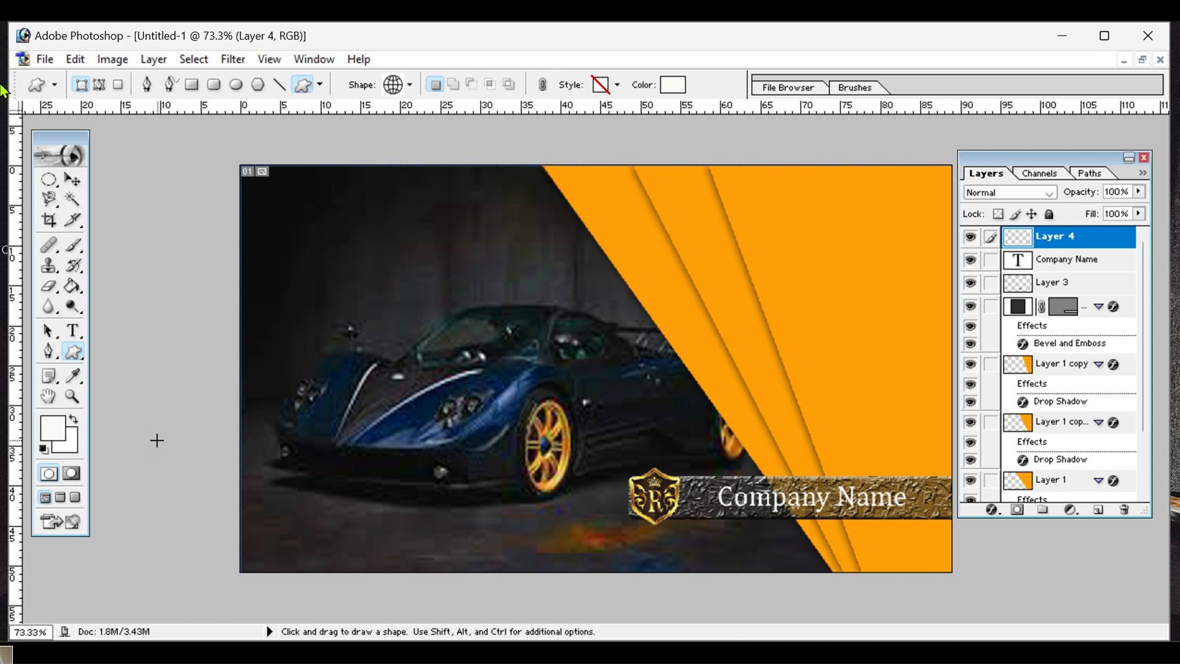
{"action": "left_click", "coordinate": [409, 85]}
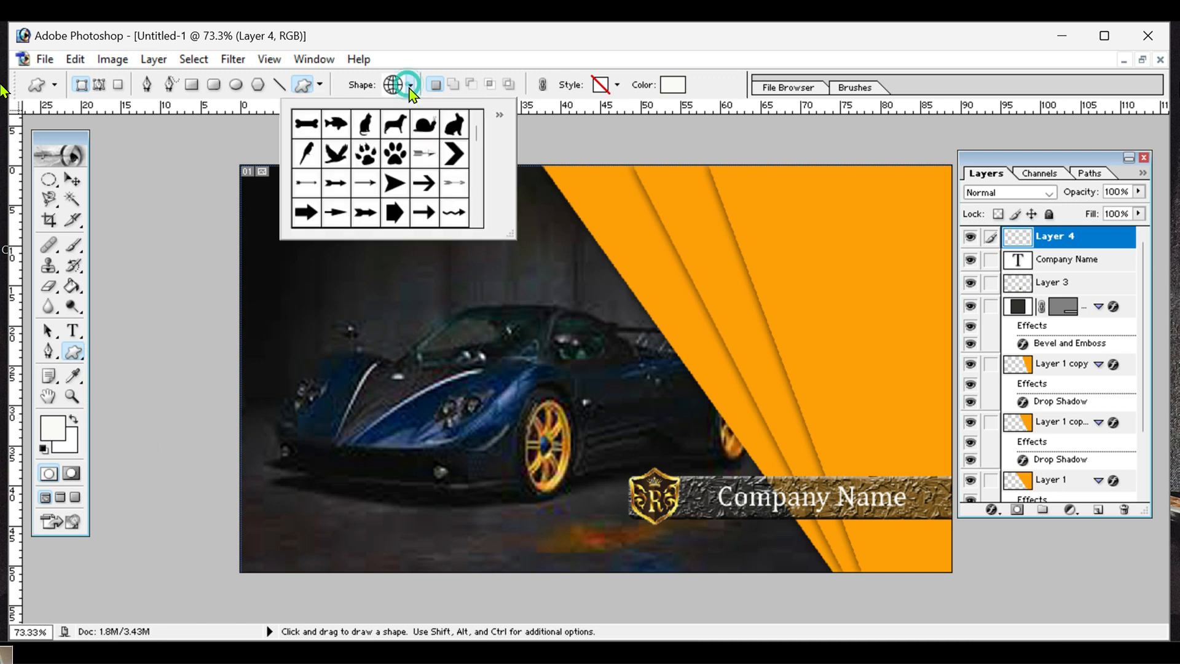
{"action": "scroll", "coordinate": [430, 184], "scroll_direction": "down", "scroll_amount": 5}
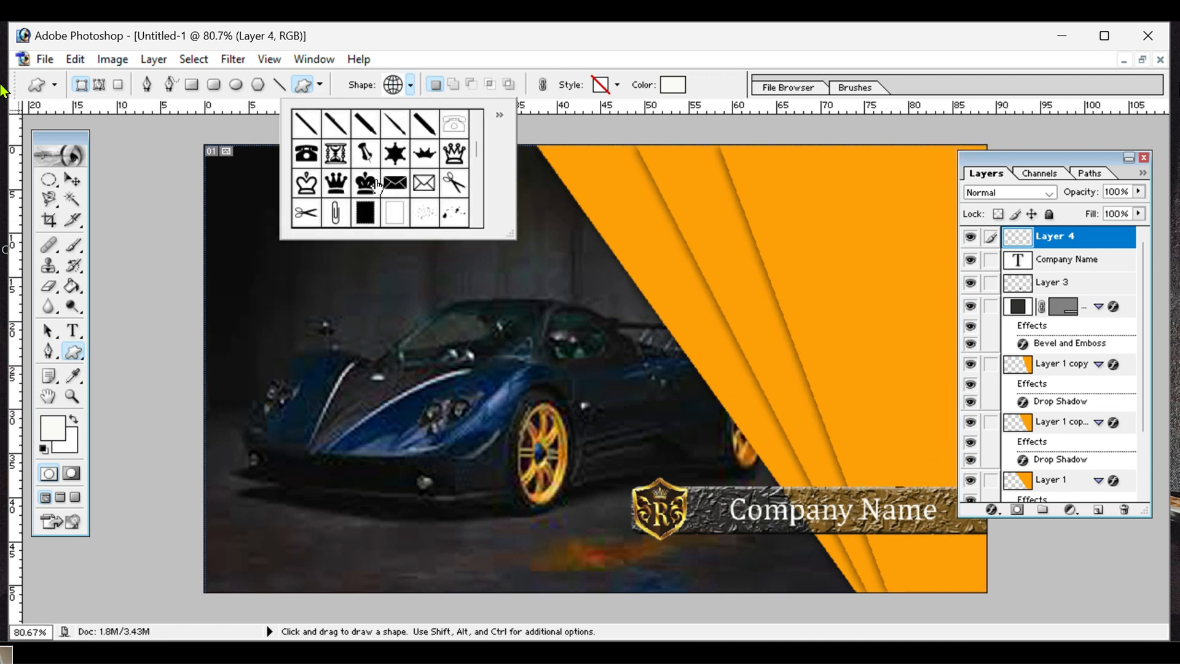
{"action": "left_click", "coordinate": [432, 192]}
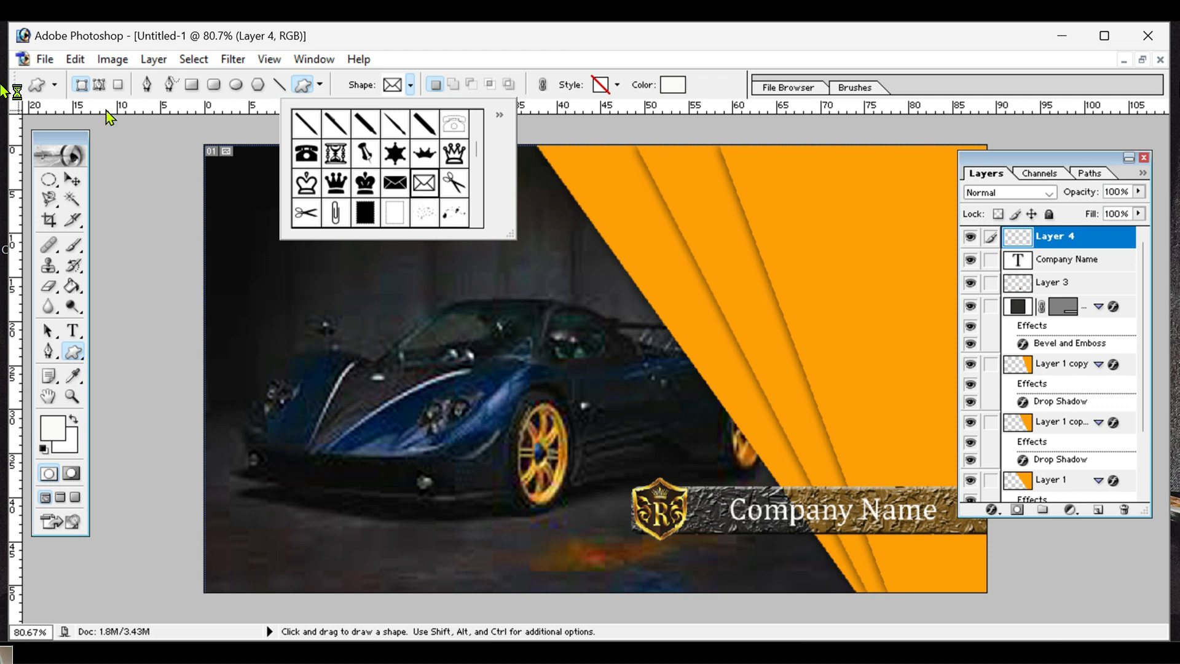
Set the foreground color to the orange sampled from the slanted panels and undo the new layer
{"action": "left_click", "coordinate": [54, 428]}
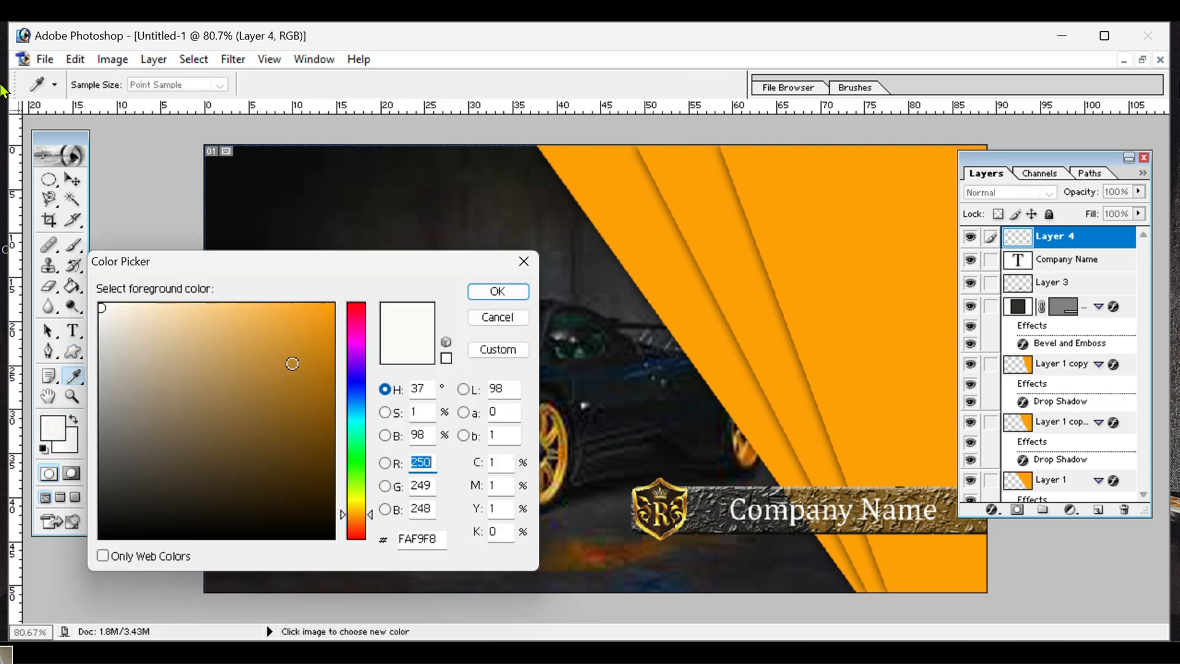
{"action": "left_click", "coordinate": [814, 264]}
{"action": "left_click", "coordinate": [498, 292]}
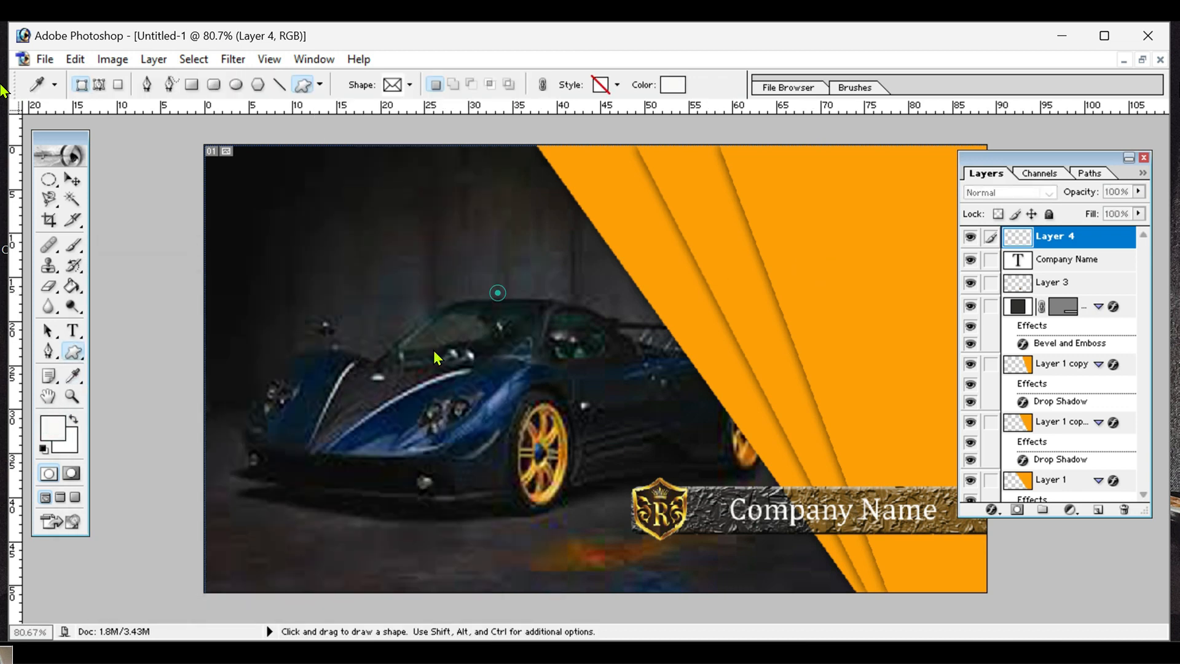
{"action": "key", "text": "v"}
{"action": "key", "text": "ctrl+z"}
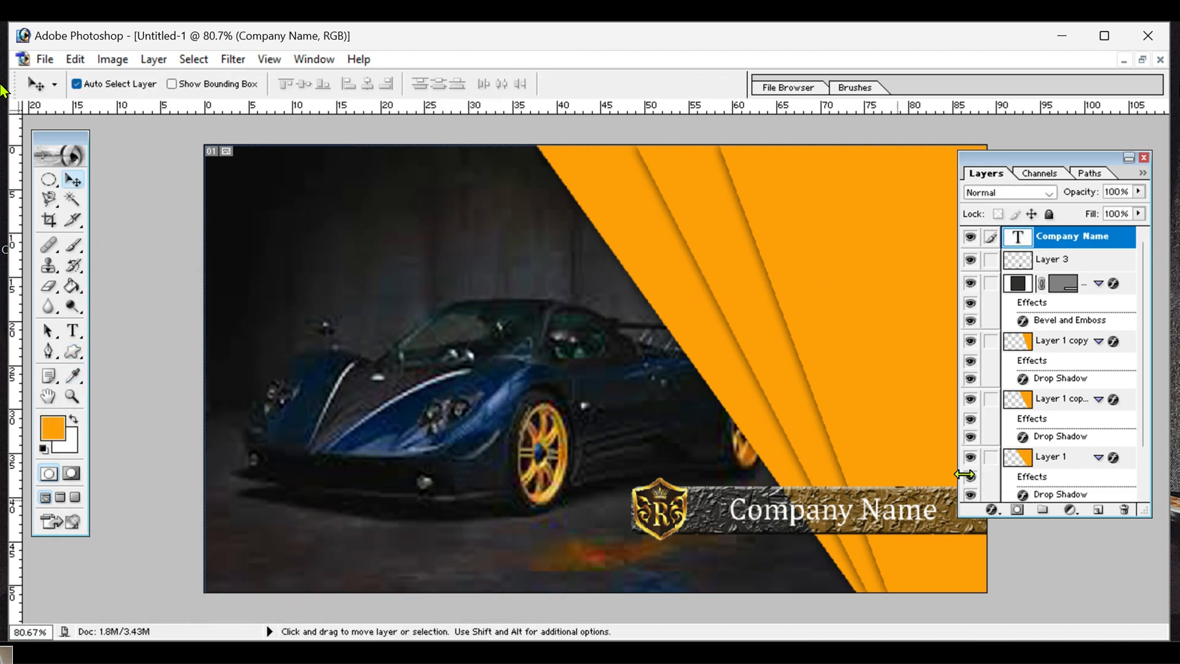
Draw a small orange envelope icon on a new layer in the design's lower-left corner, below the car
{"action": "left_click", "coordinate": [1099, 511]}
{"action": "key", "text": "u"}
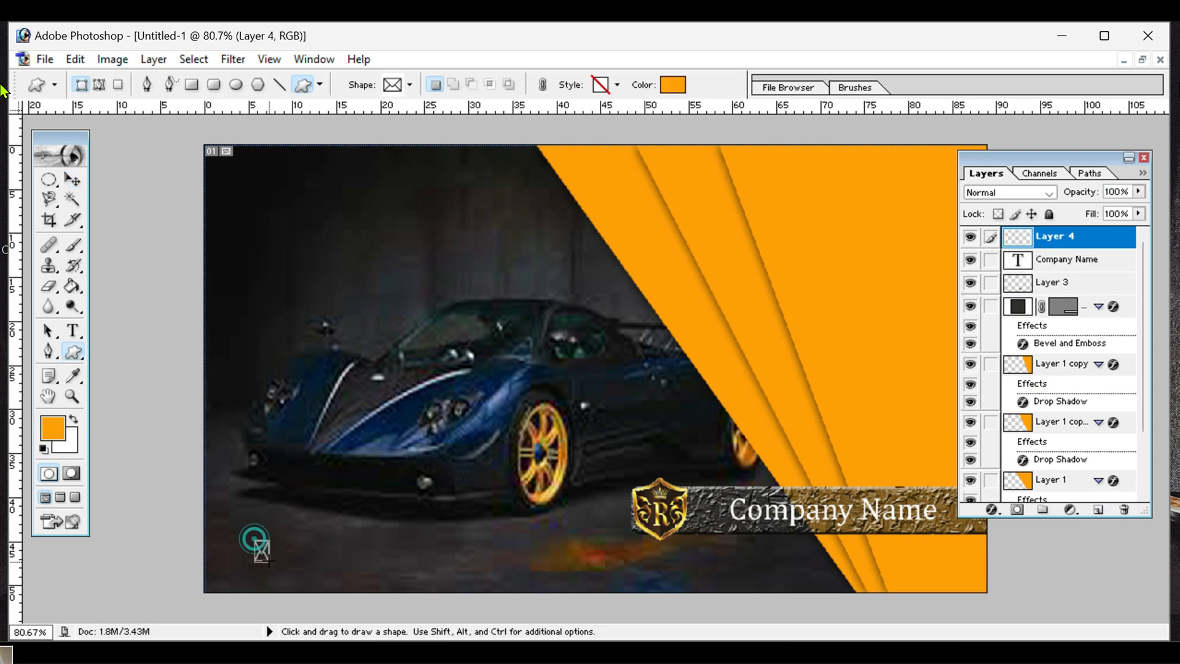
{"action": "left_click_drag", "start_coordinate": [269, 561], "coordinate": [278, 554]}
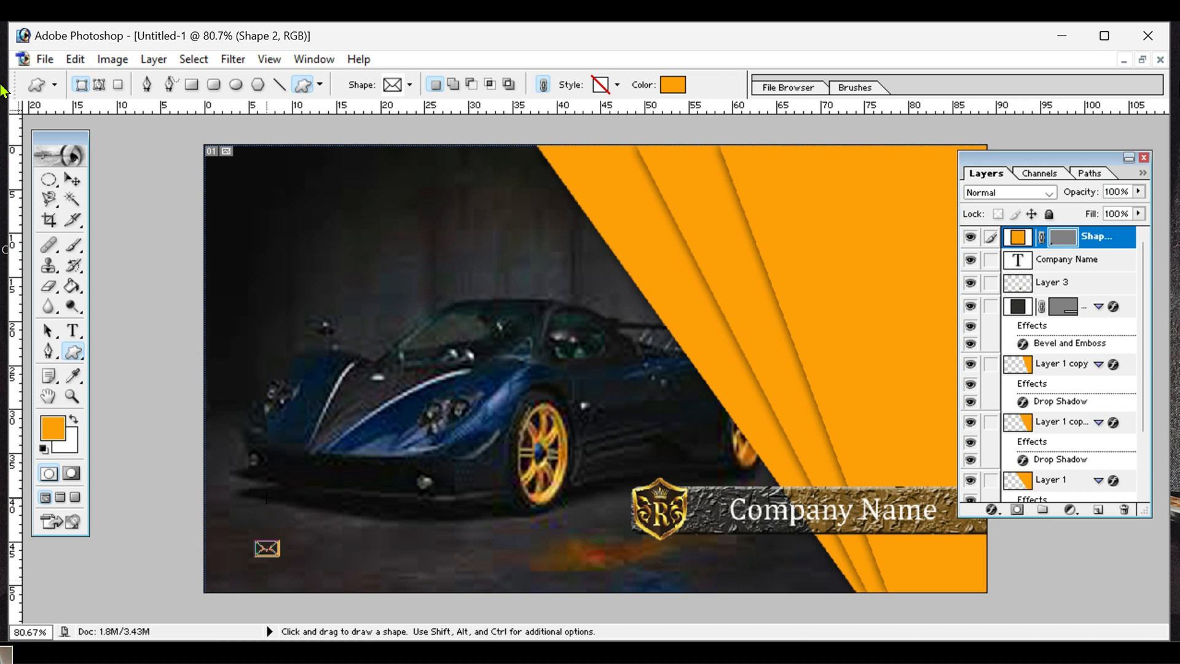
{"action": "left_click", "coordinate": [74, 181]}
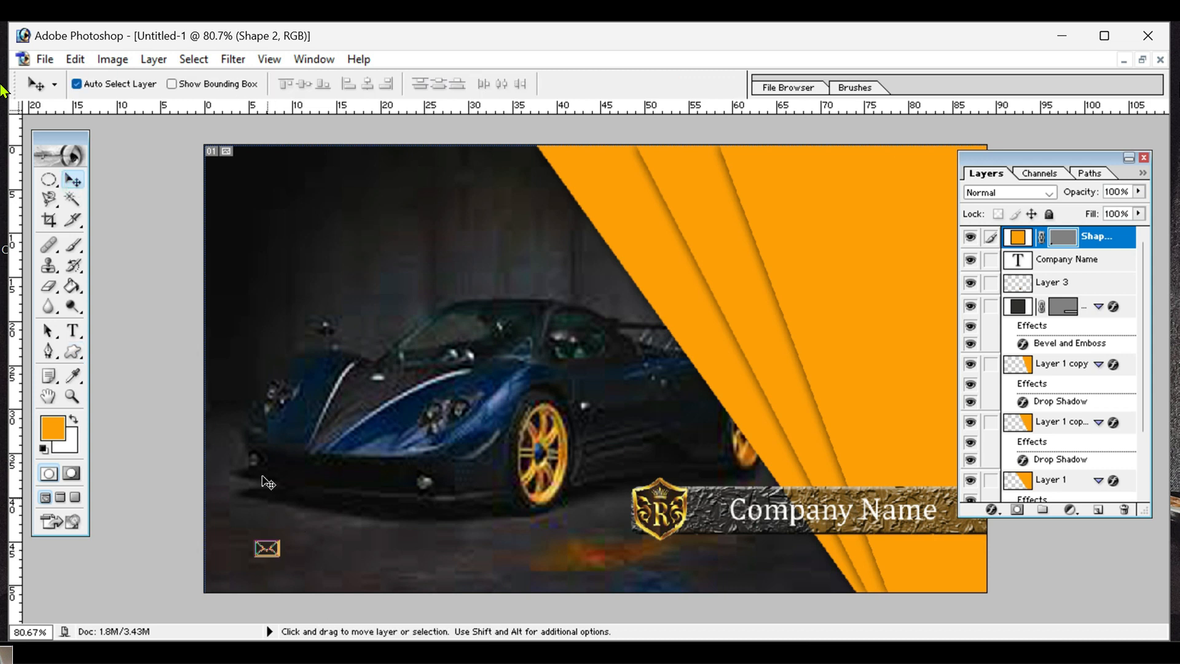
{"action": "left_click", "coordinate": [171, 84]}
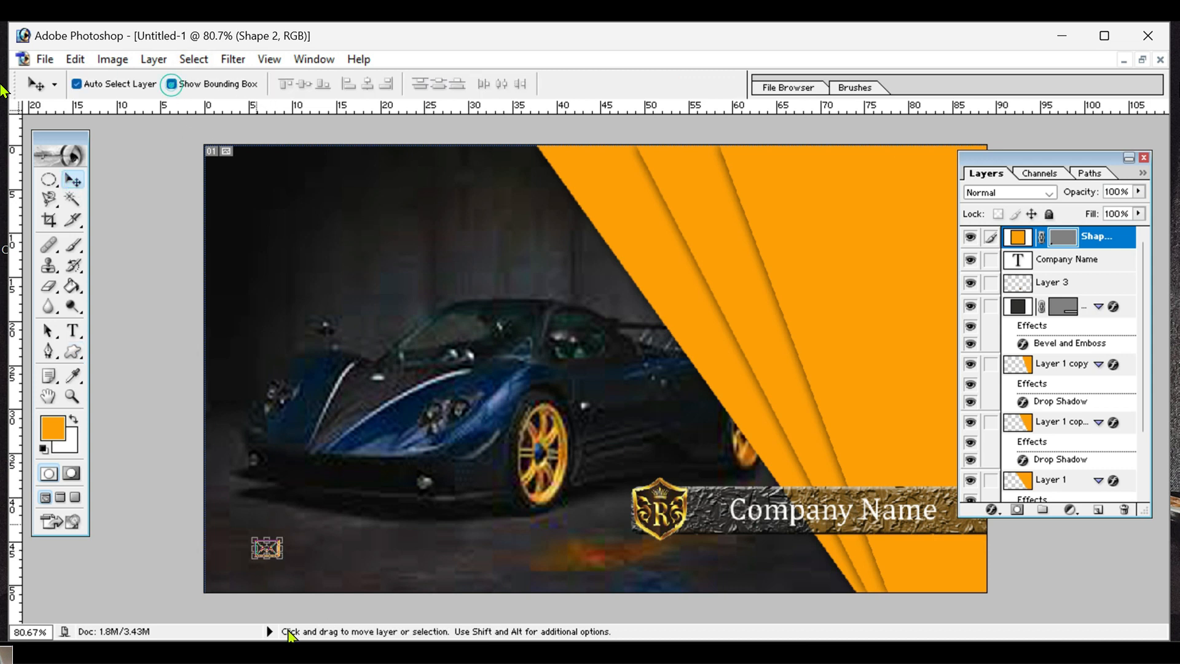
{"action": "left_click", "coordinate": [356, 578]}
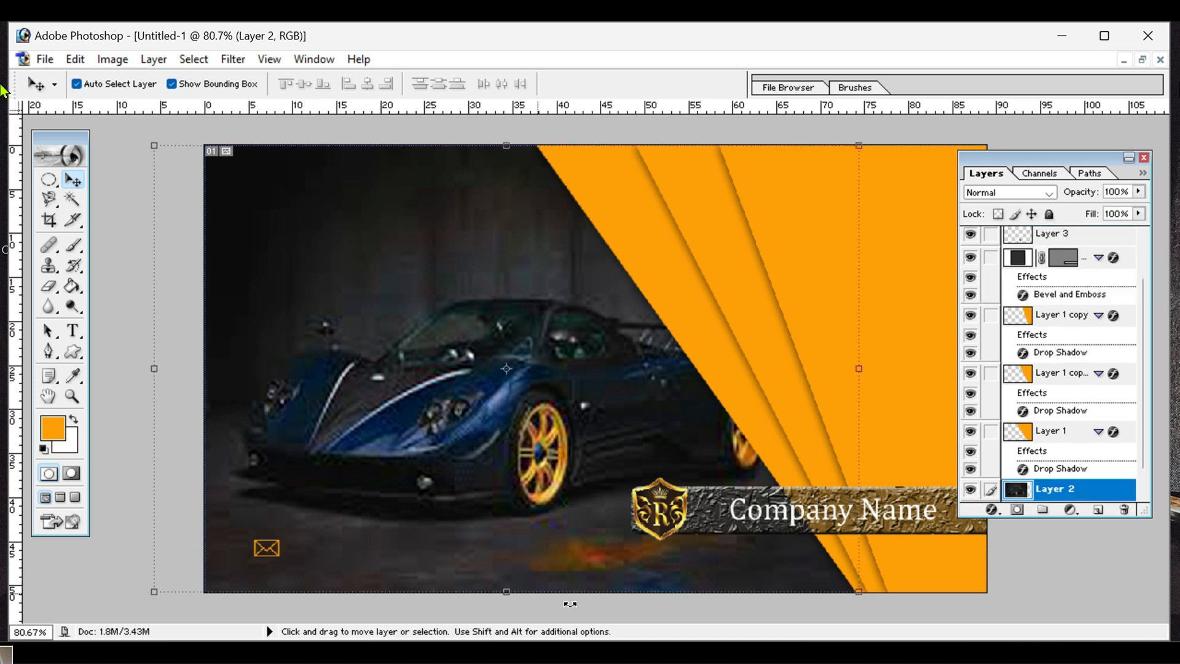
Add a new layer directly above the car image and select the "Company Name" text layer
{"action": "scroll", "coordinate": [1069, 288], "scroll_direction": "up", "scroll_amount": 2}
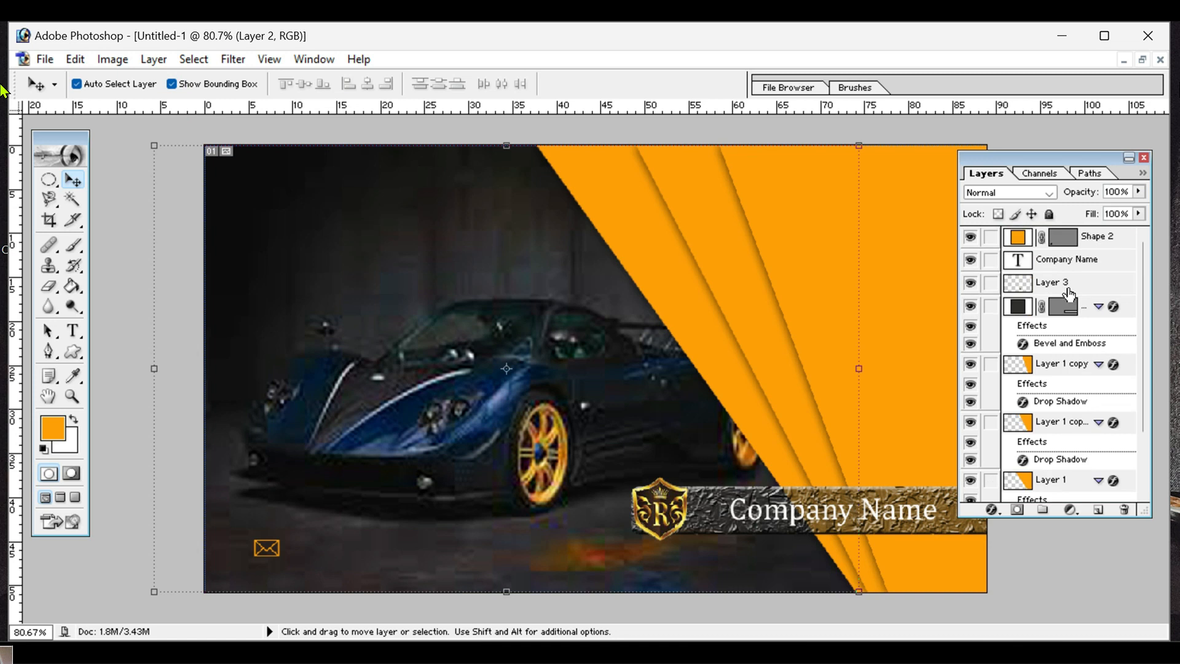
{"action": "left_click", "coordinate": [1096, 510]}
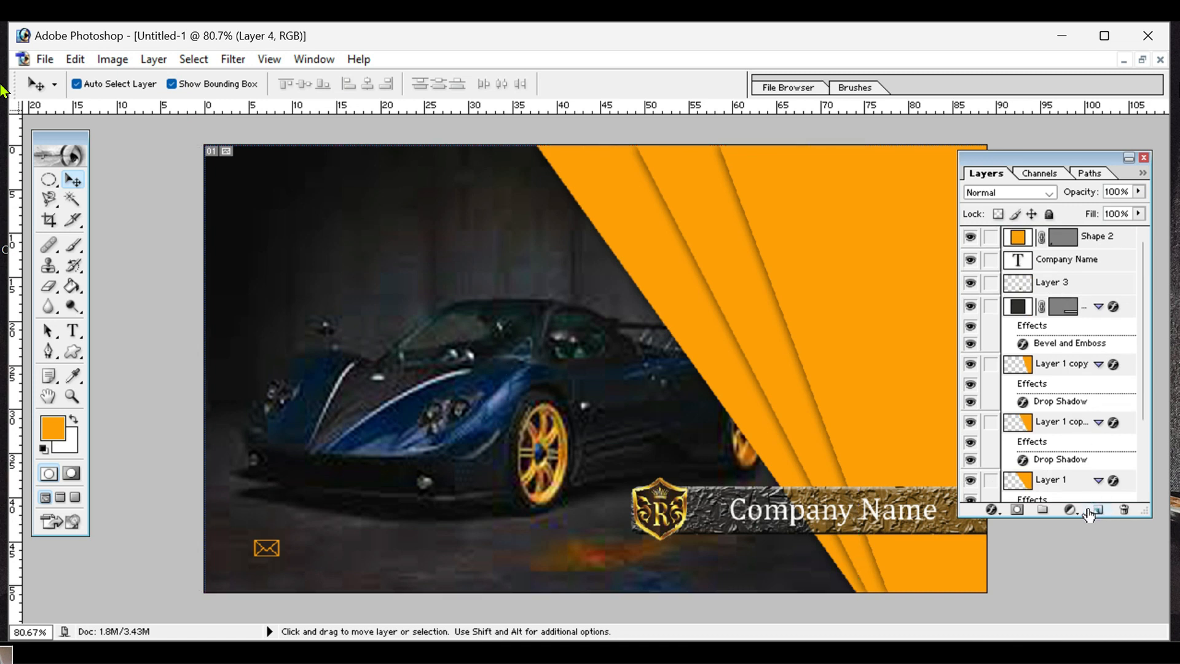
{"action": "left_click", "coordinate": [829, 510]}
Draw a small orange phone icon with the Custom Shape tool, to the right of the envelope icon
{"action": "left_click_drag", "start_coordinate": [74, 351], "coordinate": [181, 435]}
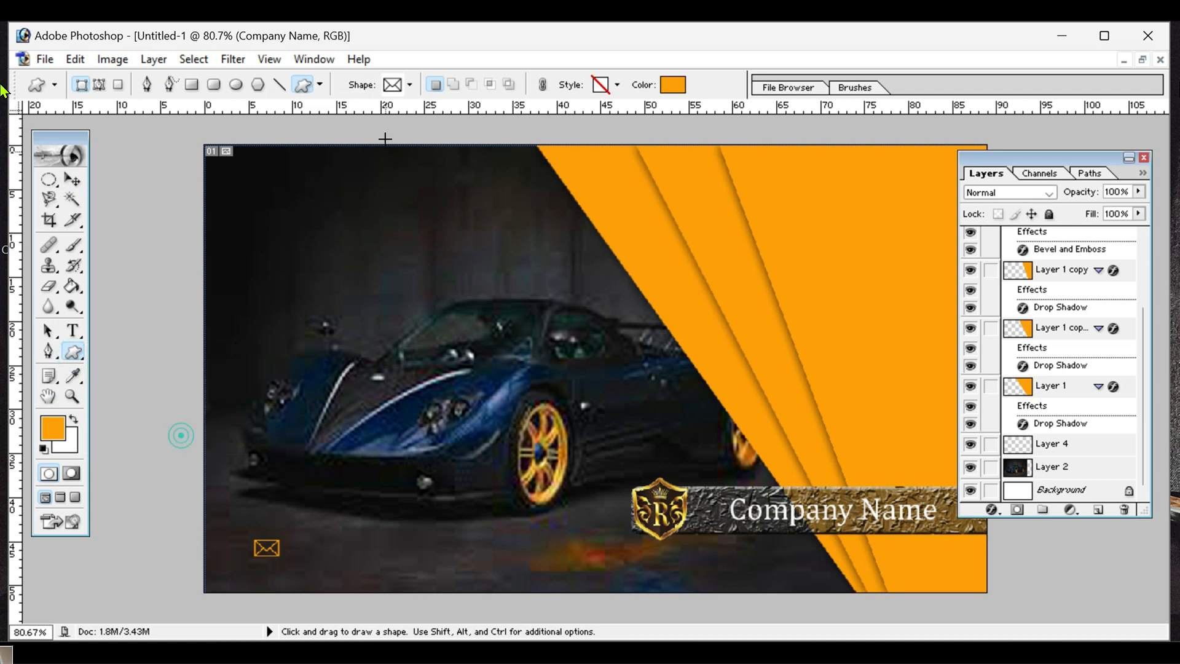
{"action": "left_click", "coordinate": [409, 85]}
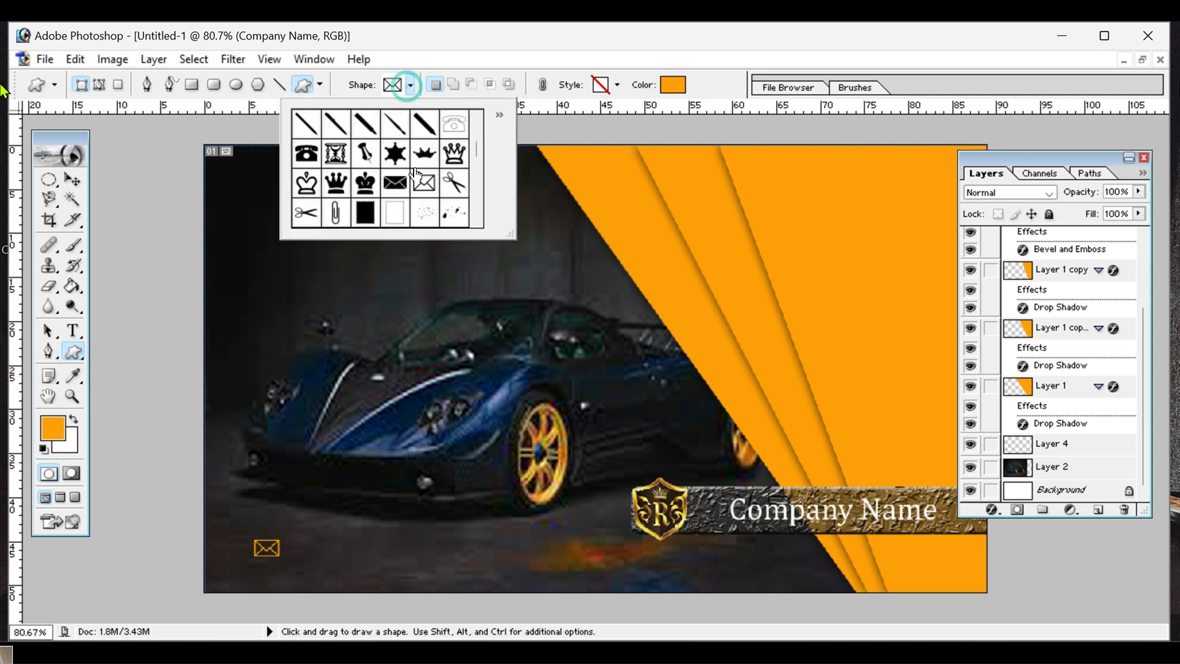
{"action": "scroll", "coordinate": [412, 175], "scroll_direction": "down", "scroll_amount": 3}
{"action": "scroll", "coordinate": [407, 178], "scroll_direction": "down", "scroll_amount": 10}
{"action": "scroll", "coordinate": [405, 190], "scroll_direction": "down", "scroll_amount": 5}
{"action": "left_click", "coordinate": [454, 144]}
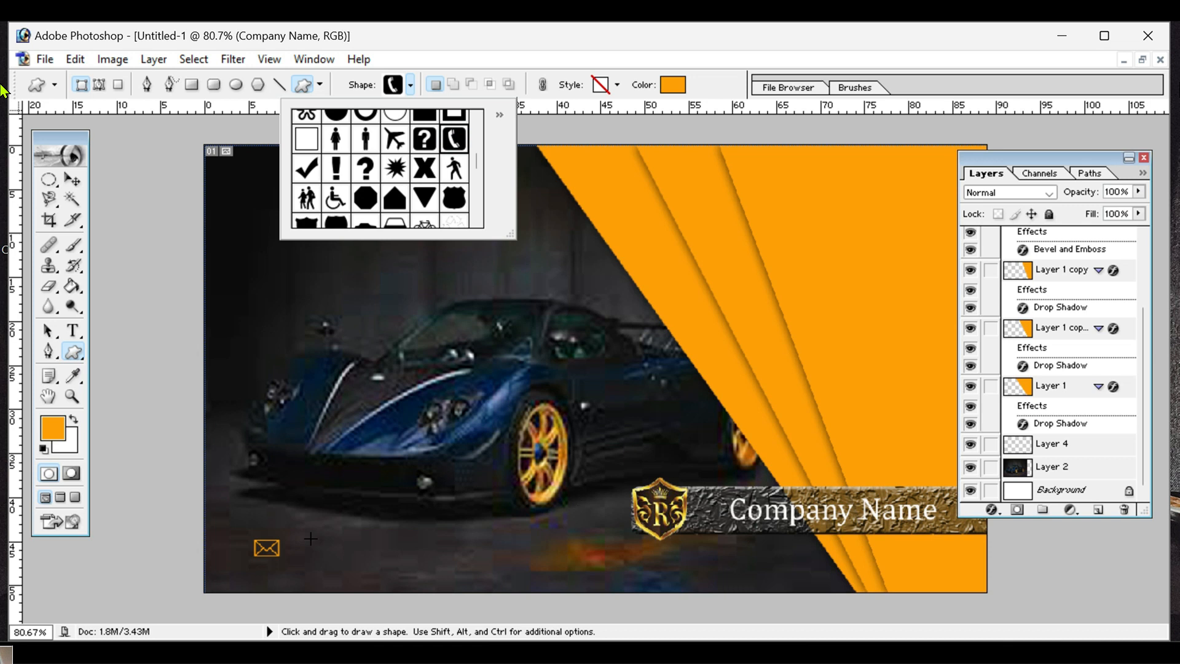
{"action": "left_click_drag", "start_coordinate": [343, 537], "coordinate": [366, 557]}
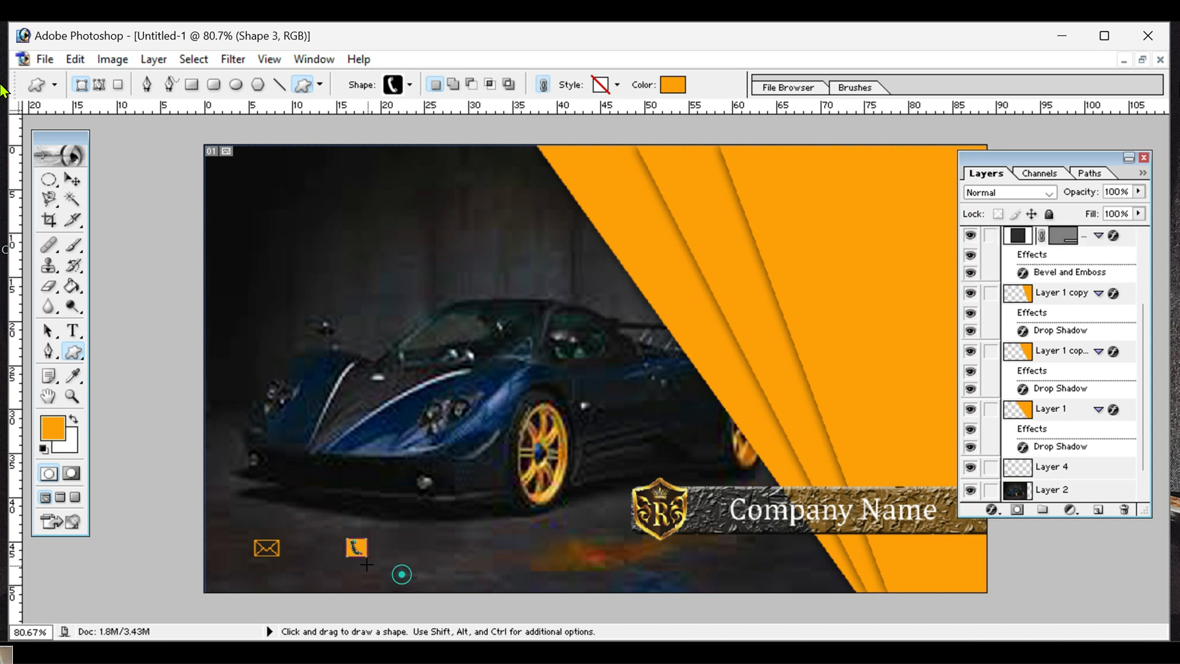
{"action": "left_click", "coordinate": [73, 179]}
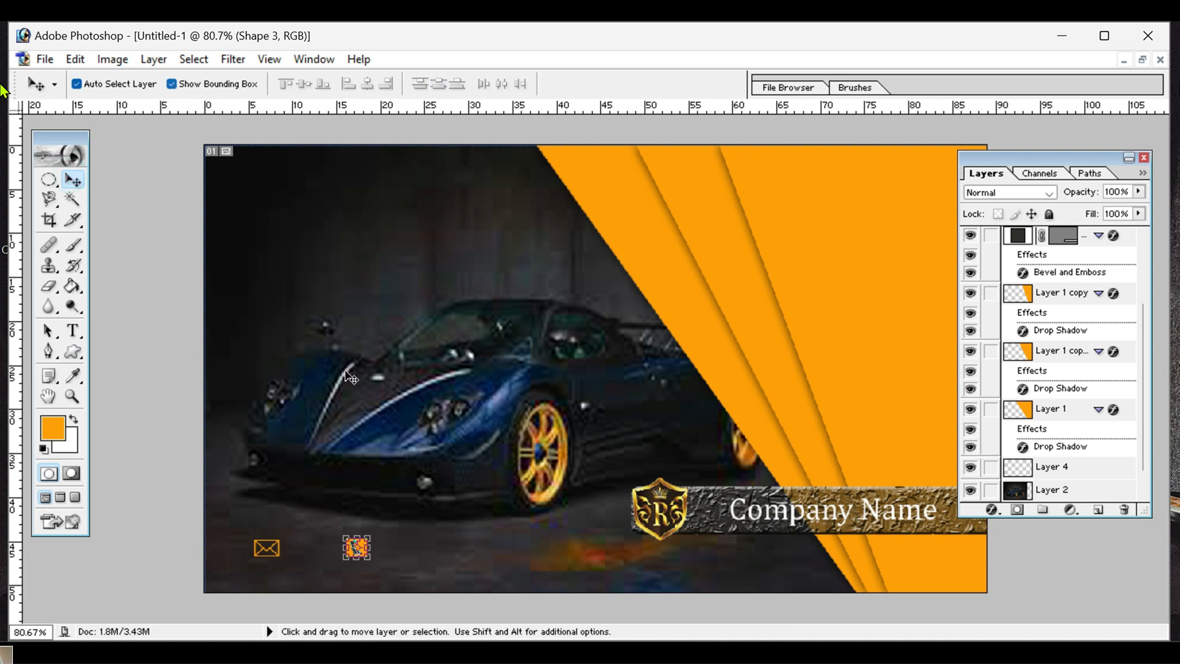
Draw a small orange globe icon on a new layer above the car image, to the right of the phone icon
{"action": "left_click", "coordinate": [412, 532]}
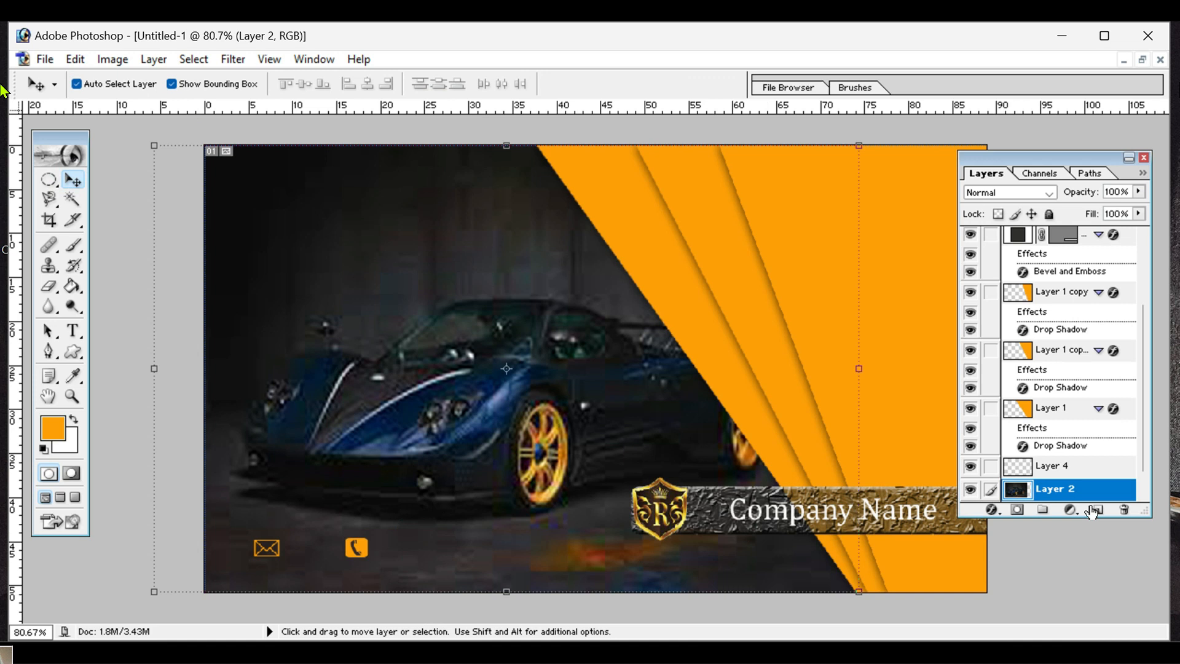
{"action": "left_click", "coordinate": [1099, 510]}
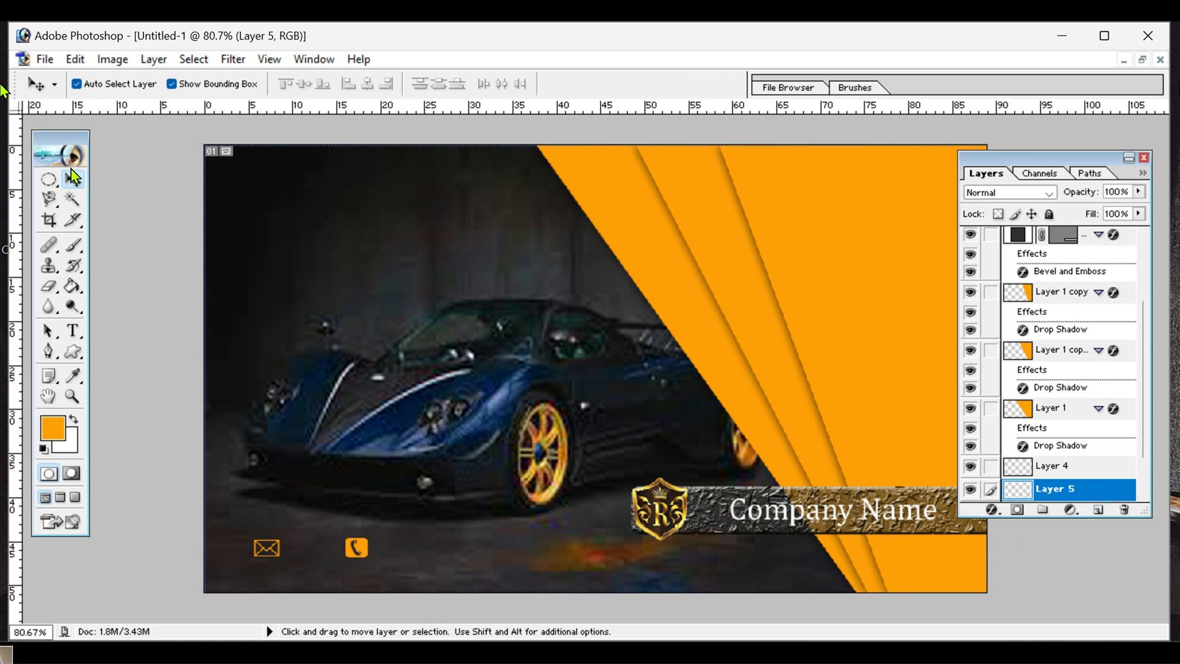
{"action": "left_click_drag", "start_coordinate": [82, 360], "coordinate": [166, 440]}
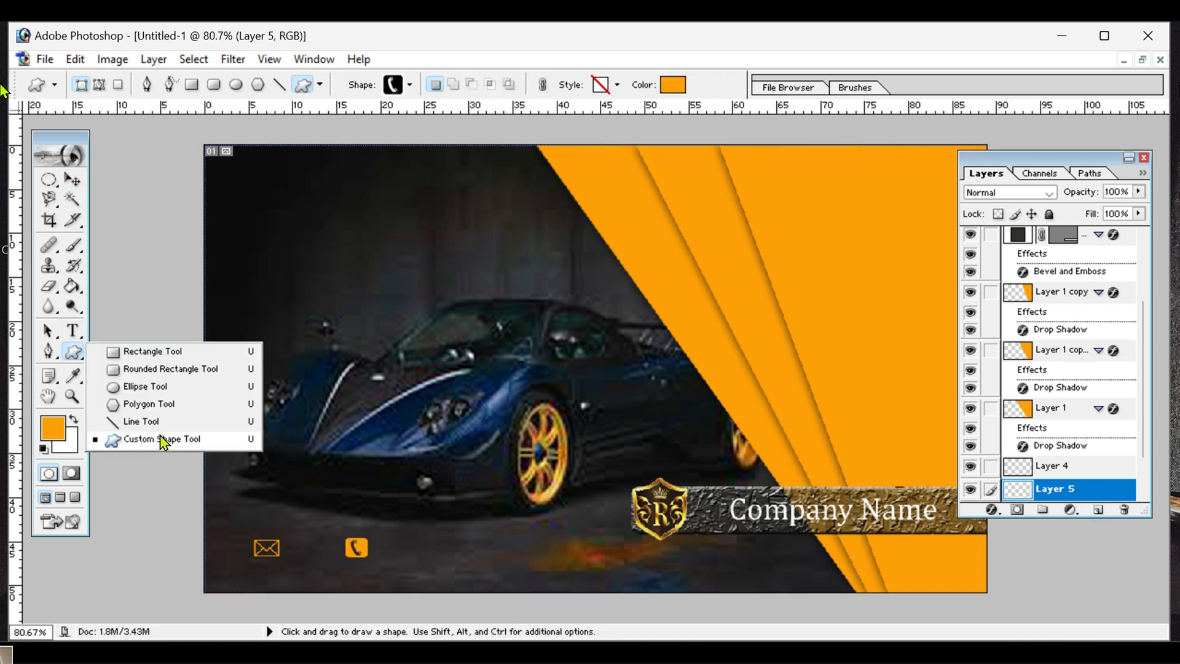
{"action": "left_click", "coordinate": [409, 84]}
{"action": "scroll", "coordinate": [394, 166], "scroll_direction": "down", "scroll_amount": 8}
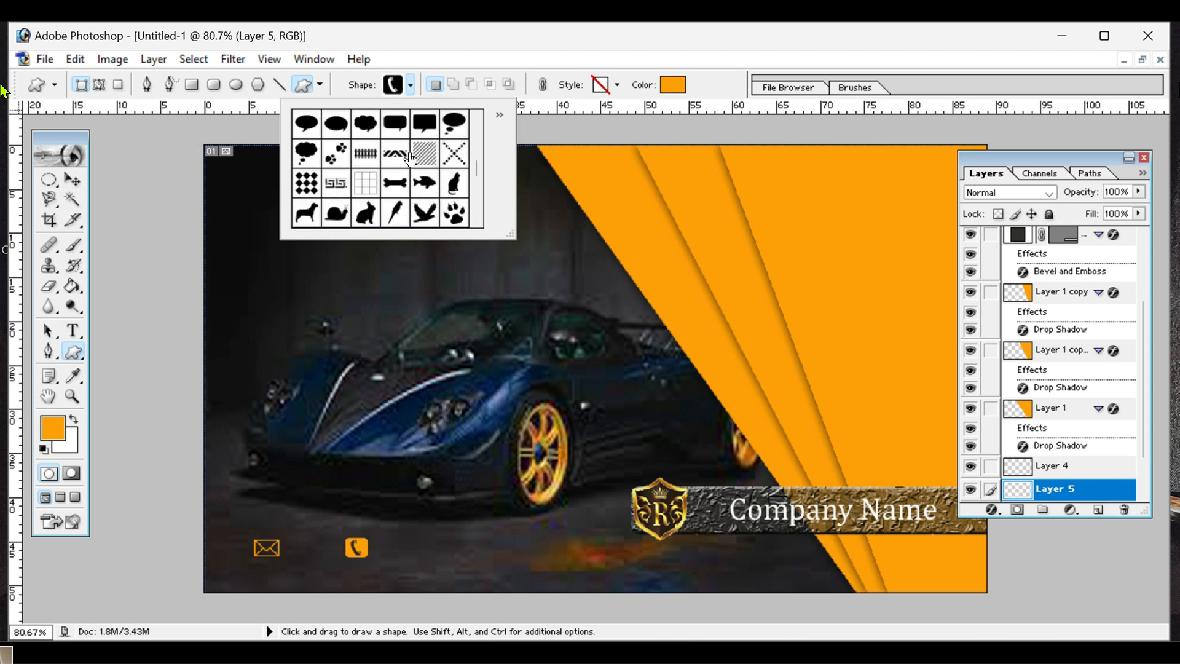
{"action": "scroll", "coordinate": [413, 161], "scroll_direction": "down", "scroll_amount": 2}
{"action": "left_click", "coordinate": [336, 183]}
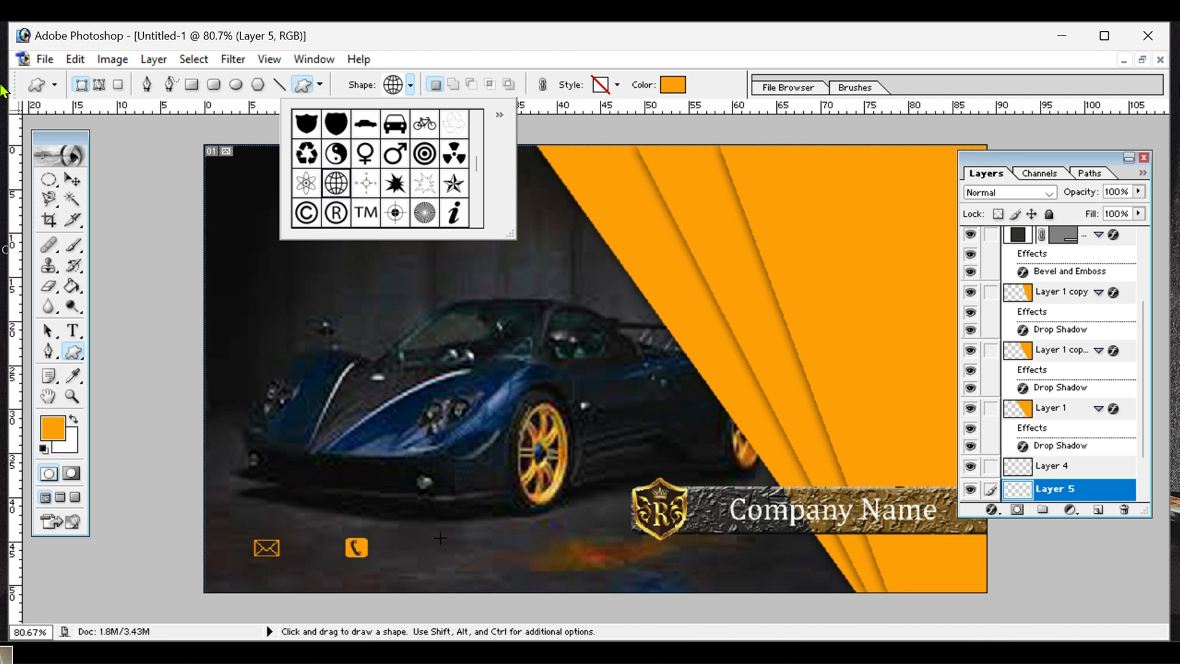
{"action": "left_click", "coordinate": [437, 539]}
{"action": "left_click_drag", "start_coordinate": [436, 540], "coordinate": [462, 561]}
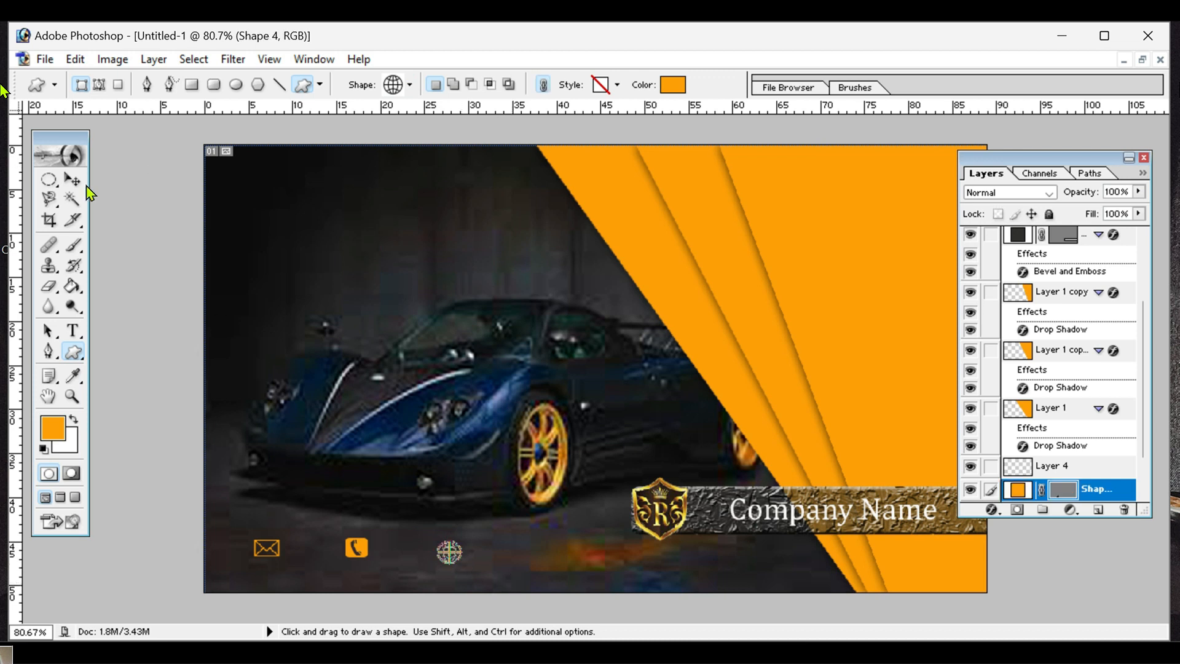
Nudge the globe icon up into line with the envelope and phone icons, and hide the bounding box
{"action": "left_click", "coordinate": [72, 180]}
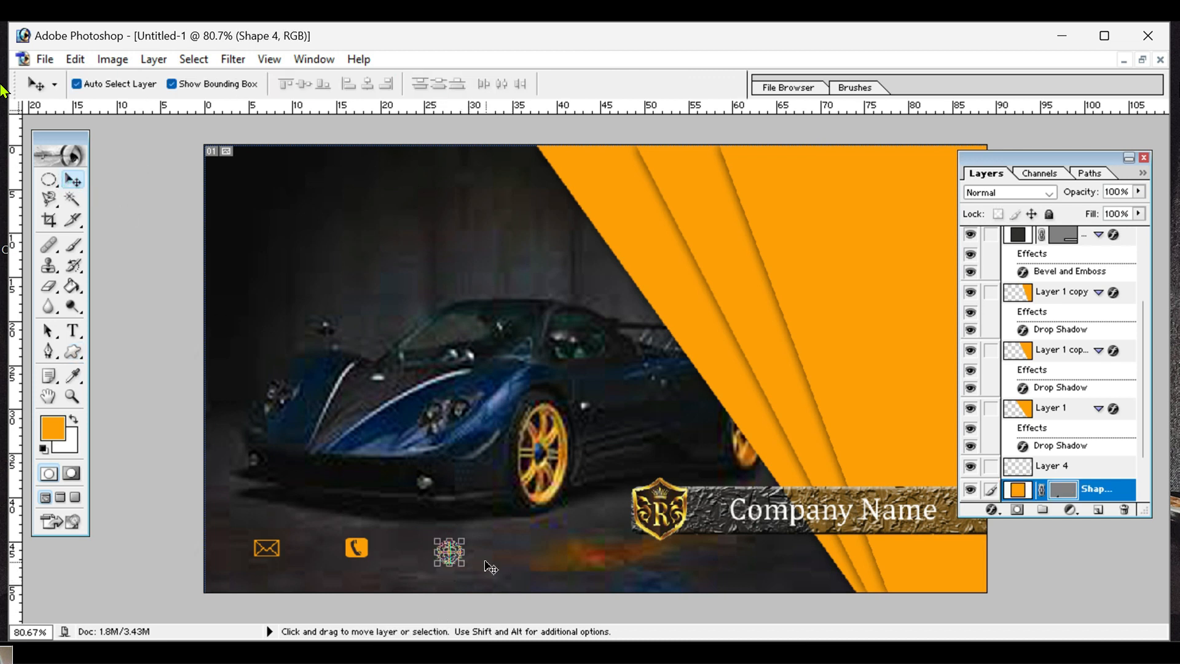
{"action": "key", "text": "Up"}
{"action": "key", "text": "Up"}
{"action": "key", "text": "Up"}
{"action": "key", "text": "Up"}
{"action": "key", "text": "Up"}
{"action": "key", "text": "Up"}
{"action": "key", "text": "Up"}
{"action": "key", "text": "Up"}
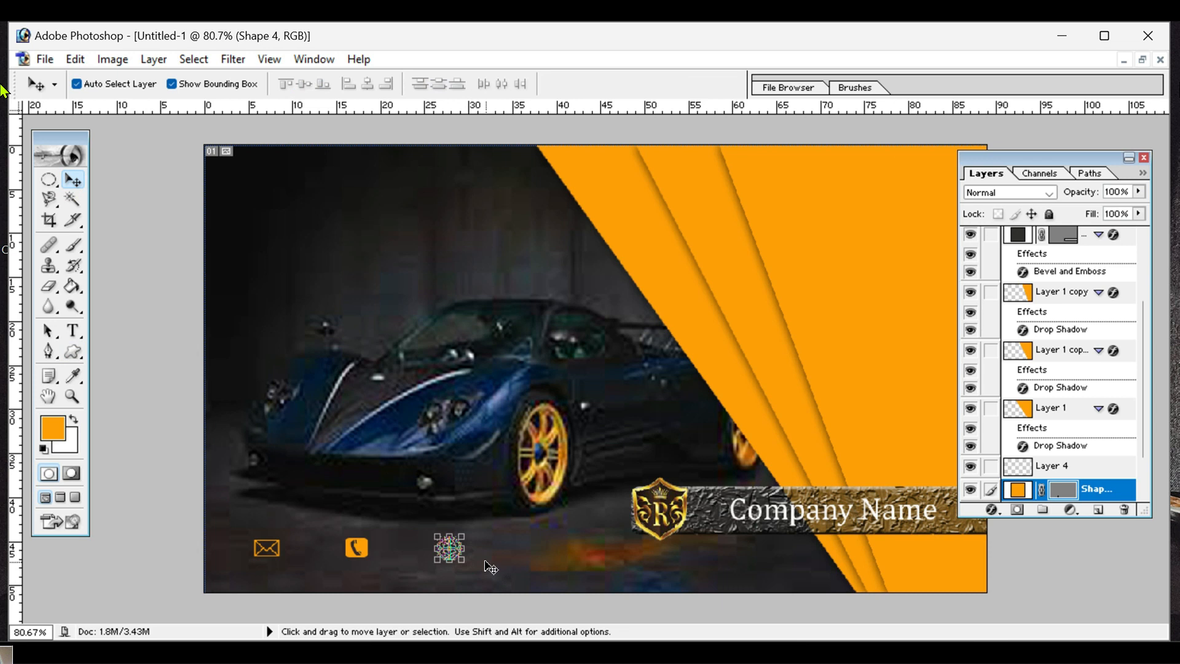
{"action": "left_click", "coordinate": [169, 85]}
Add a new layer directly above the car image and start a 6 pt horizontal text below the envelope icon
{"action": "key", "text": "alt+bracketleft"}
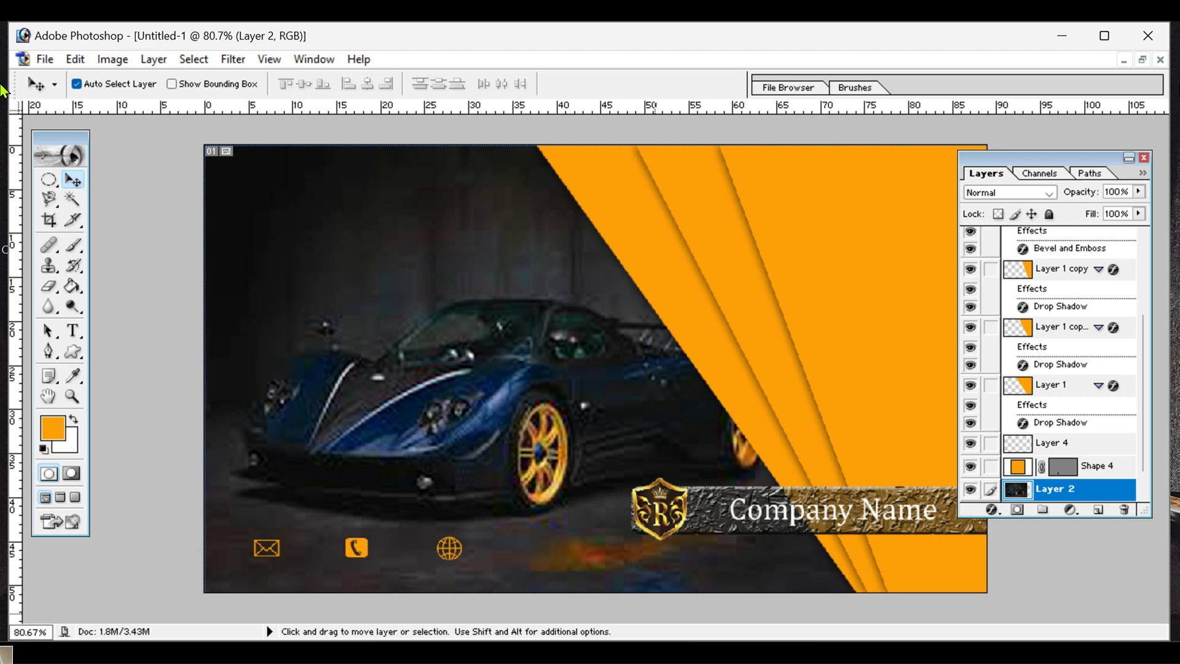
{"action": "left_click", "coordinate": [1095, 510]}
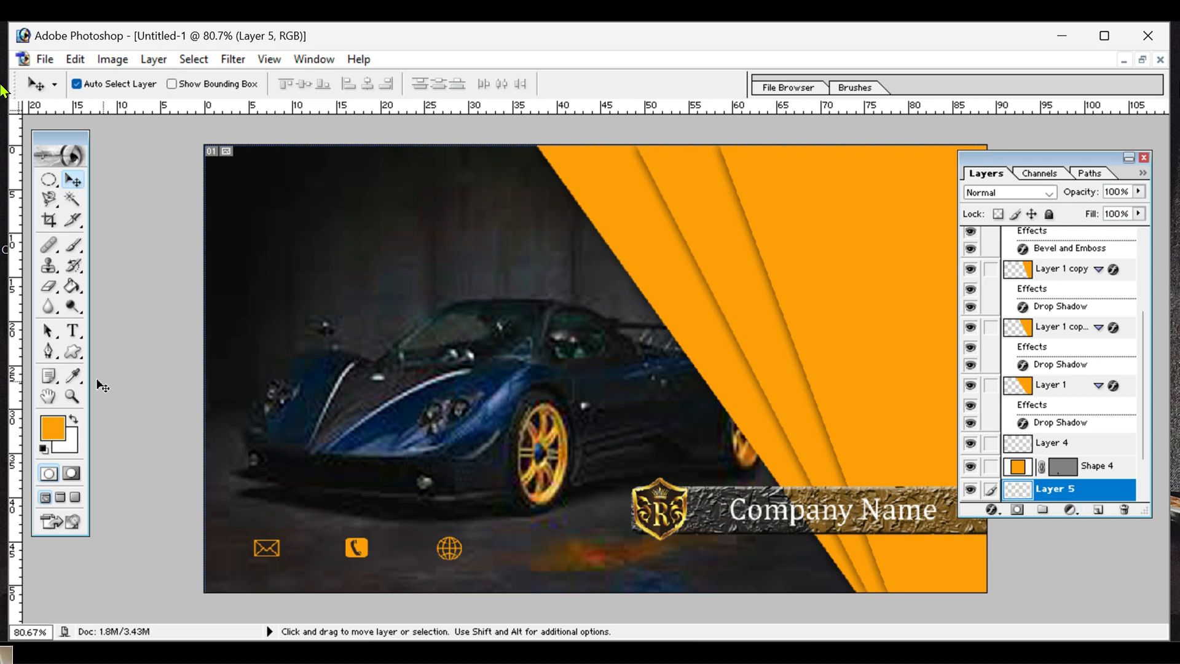
{"action": "left_click_drag", "start_coordinate": [74, 344], "coordinate": [158, 329]}
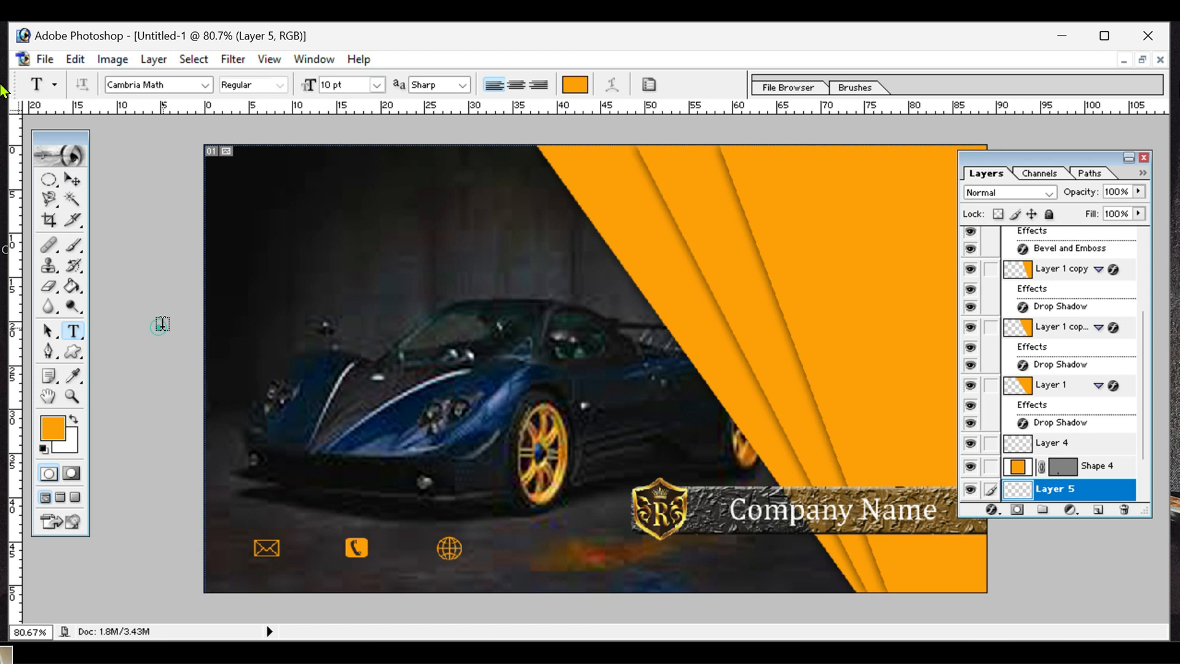
{"action": "left_click", "coordinate": [229, 573]}
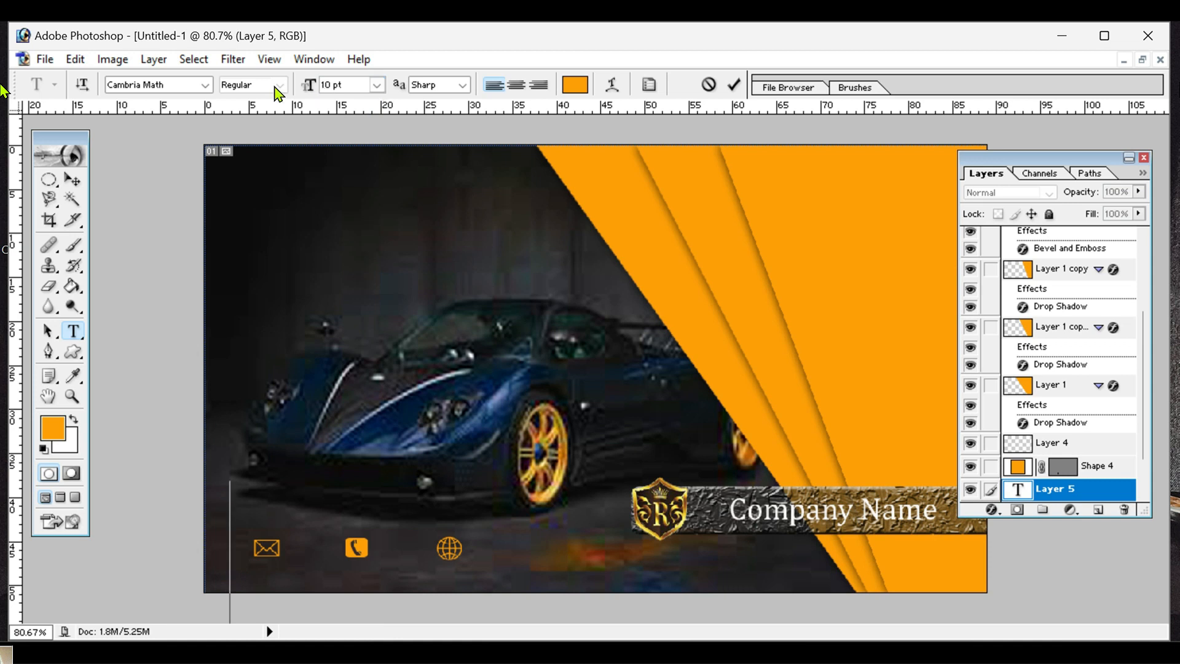
{"action": "left_click", "coordinate": [377, 86]}
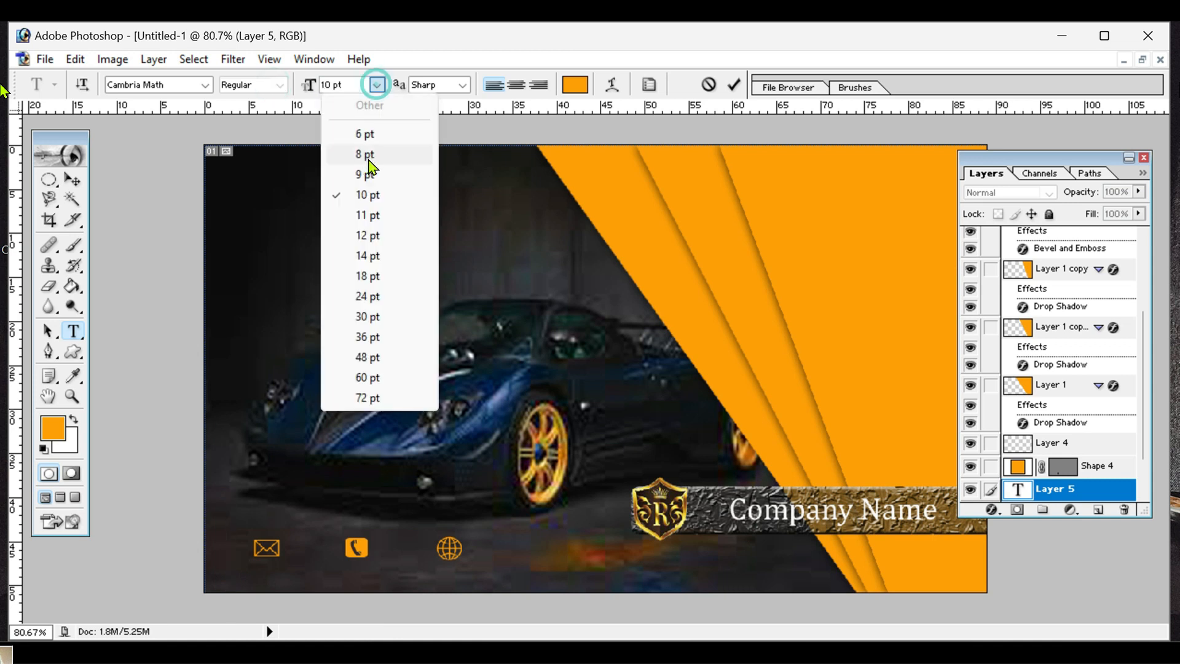
{"action": "left_click", "coordinate": [366, 133]}
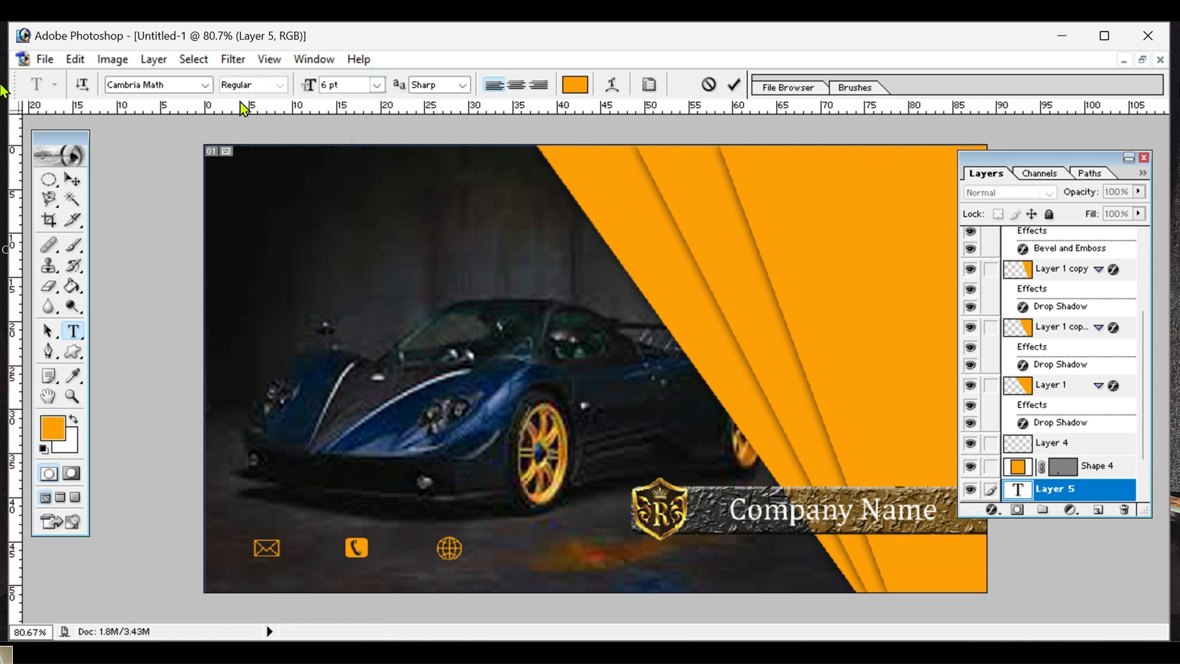
Set the font to Bahnschrift and enter the text "Mail" below the envelope icon
{"action": "left_click", "coordinate": [205, 84]}
{"action": "scroll", "coordinate": [178, 110], "scroll_direction": "up", "scroll_amount": 6}
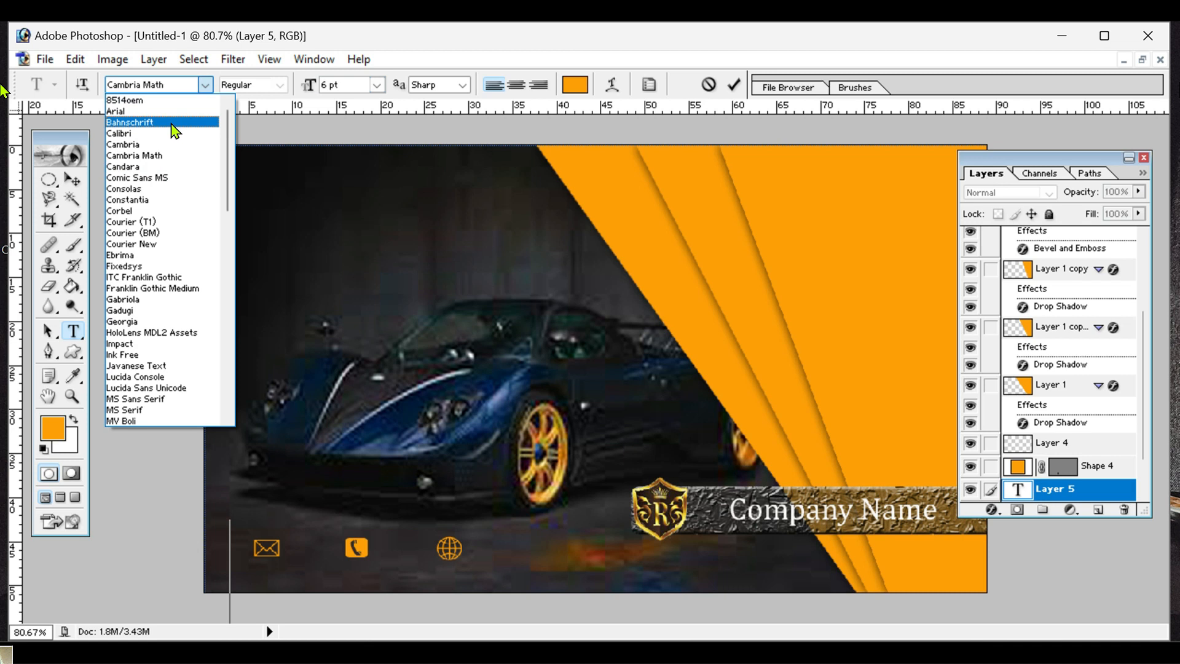
{"action": "key", "text": "Escape"}
{"action": "type", "text": "b"}
{"action": "key", "text": "Return"}
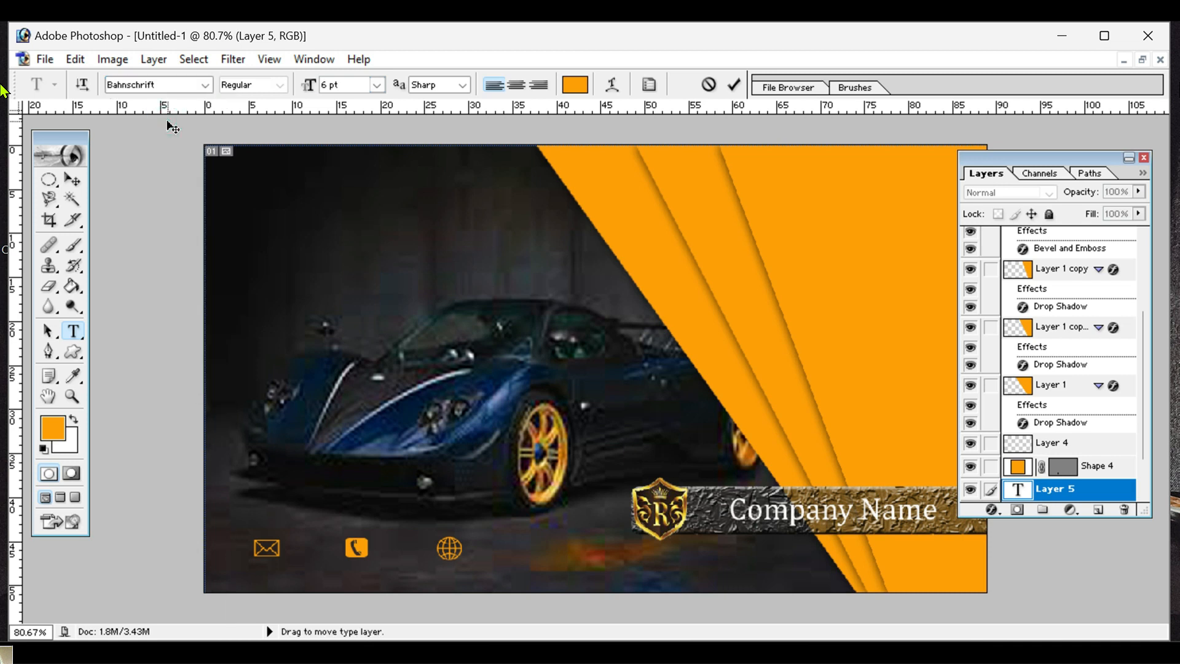
{"action": "type", "text": "Mail"}
Scale the "Mail" text to about 81% width and 93% height, and centre it beneath the envelope icon with the bounding box hidden
{"action": "left_click", "coordinate": [72, 178]}
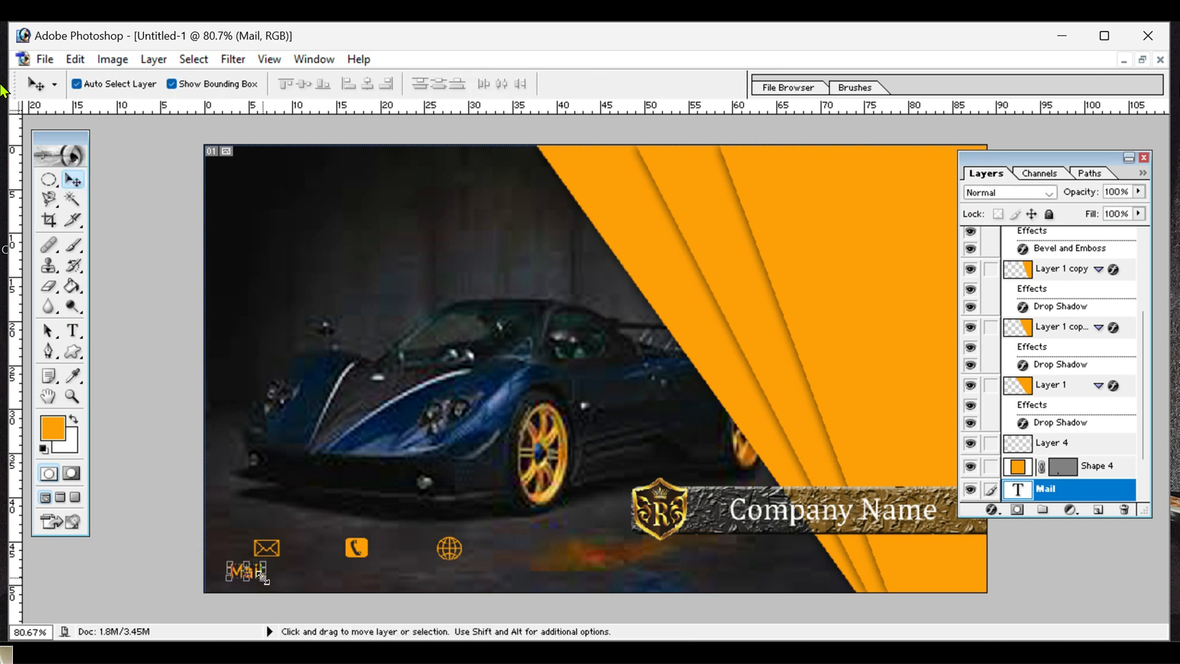
{"action": "left_click_drag", "start_coordinate": [263, 578], "coordinate": [248, 575]}
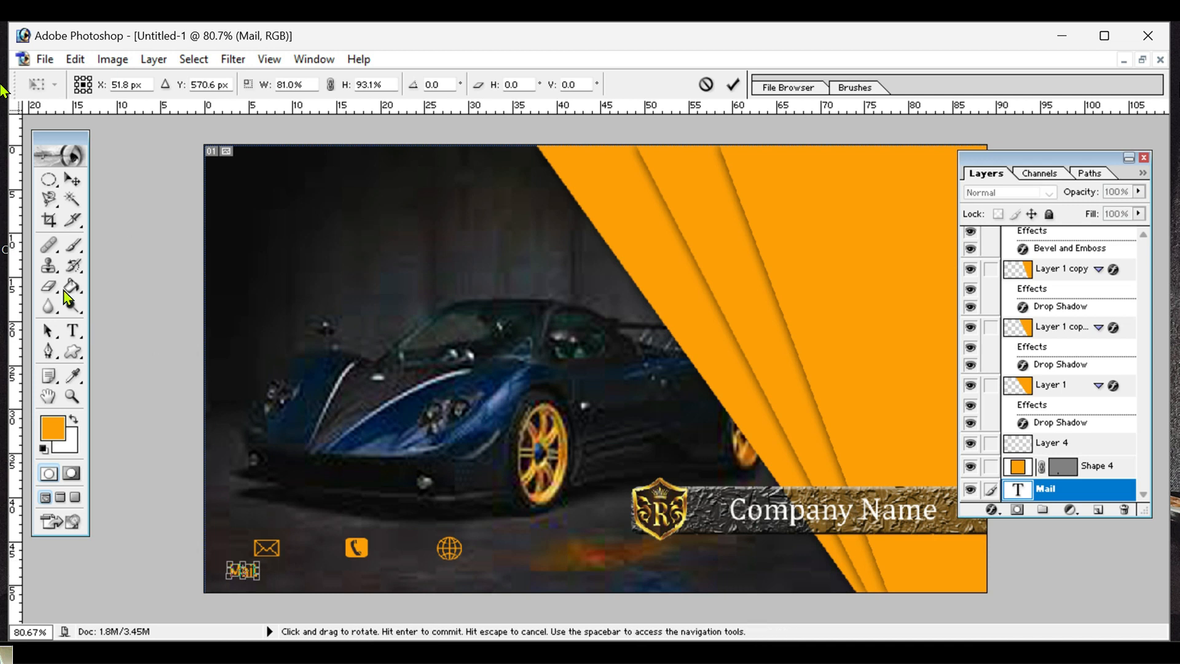
{"action": "left_click", "coordinate": [72, 178]}
{"action": "left_click", "coordinate": [511, 281]}
{"action": "left_click_drag", "start_coordinate": [245, 575], "coordinate": [265, 576]}
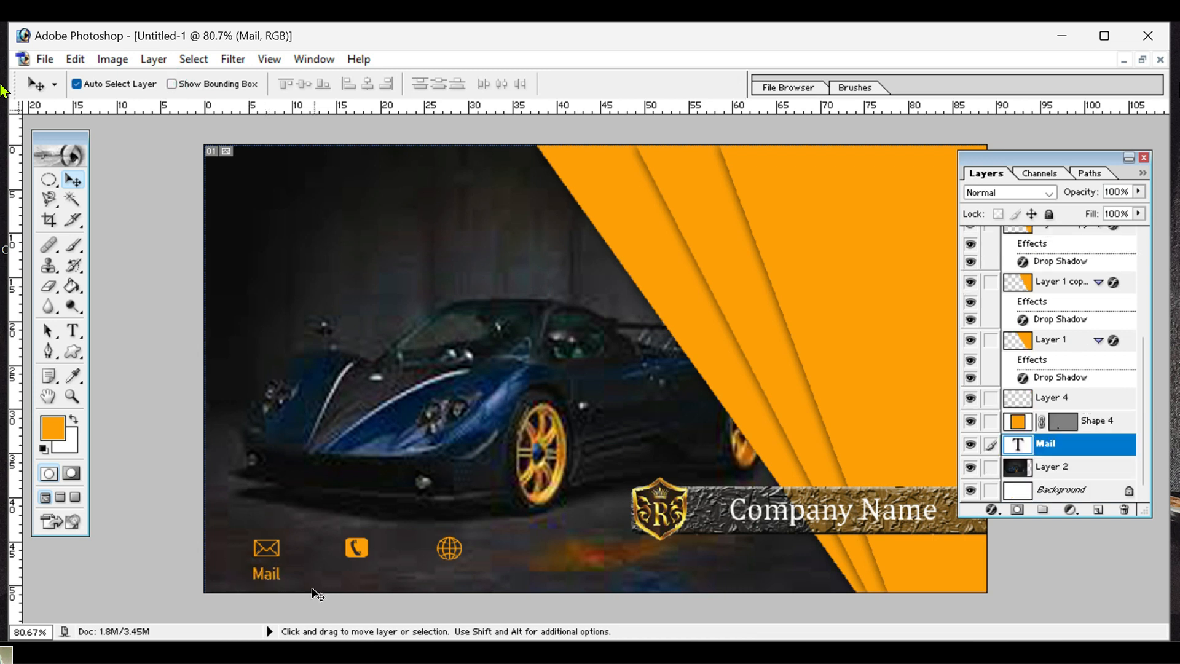
{"action": "left_click", "coordinate": [72, 331]}
{"action": "left_click", "coordinate": [169, 335]}
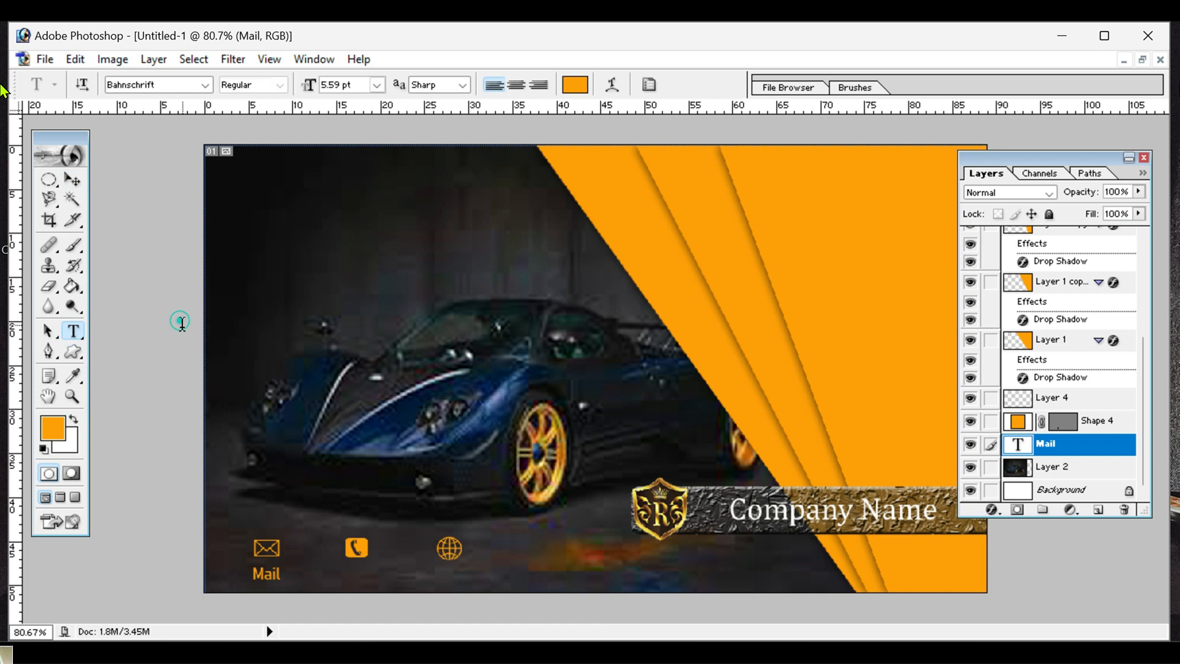
{"action": "left_click", "coordinate": [181, 325]}
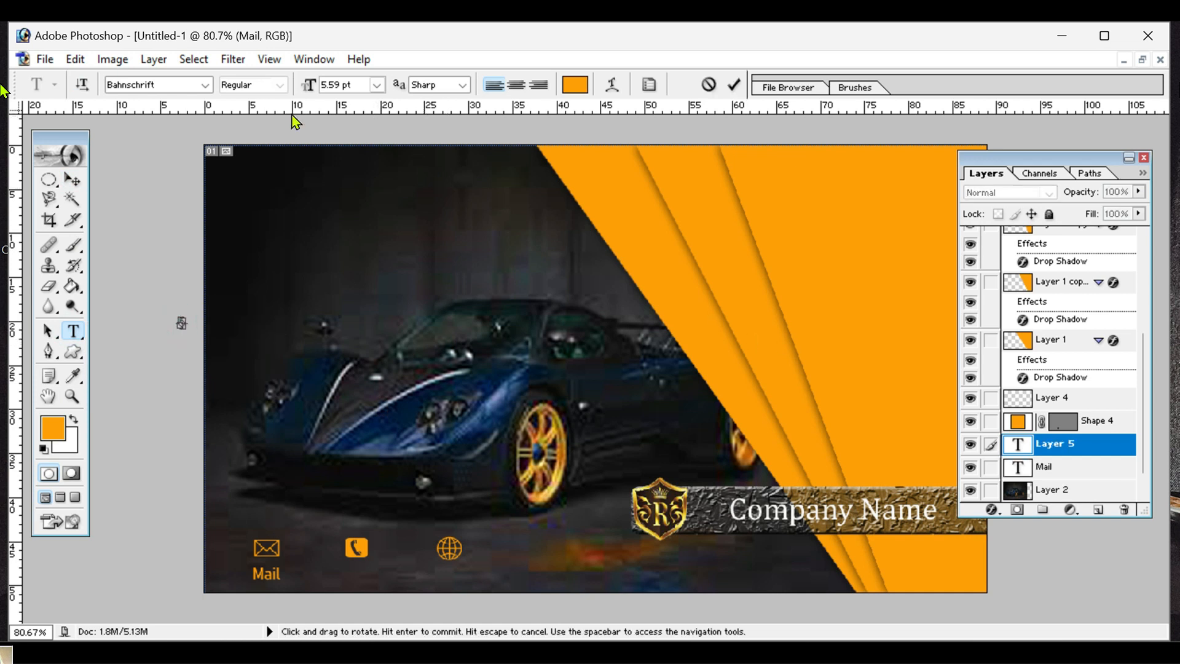
{"action": "left_click", "coordinate": [260, 86]}
Add a new layer and enter the text "Phone" below the phone icon
{"action": "left_click", "coordinate": [1098, 509]}
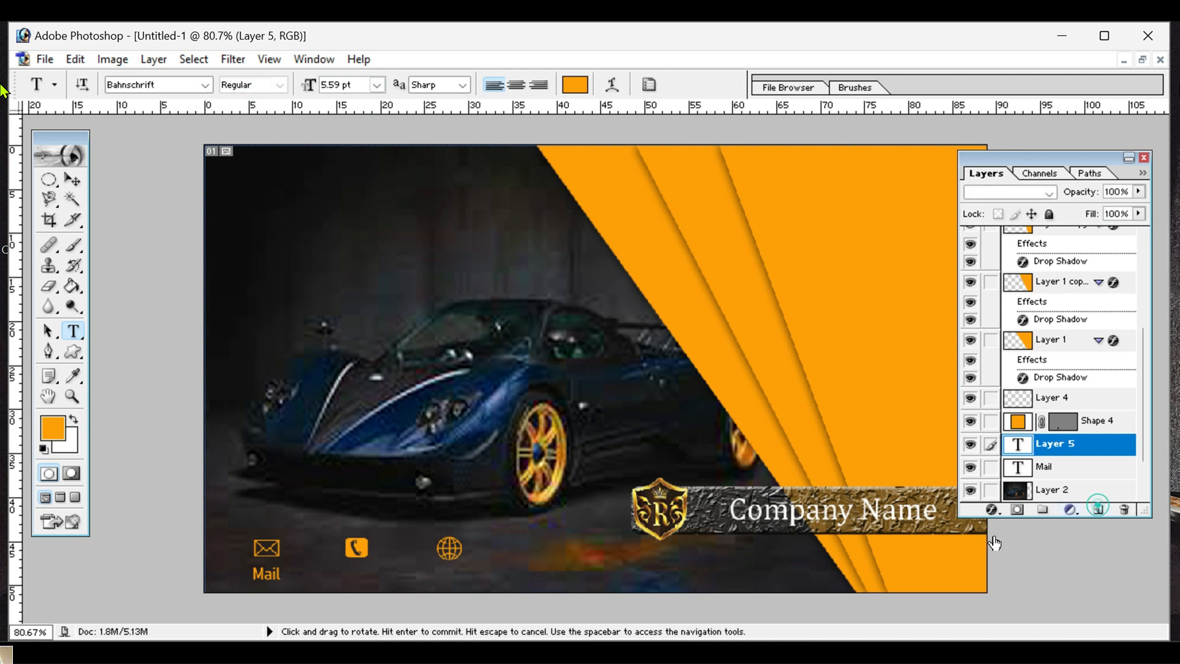
{"action": "left_click", "coordinate": [1098, 509]}
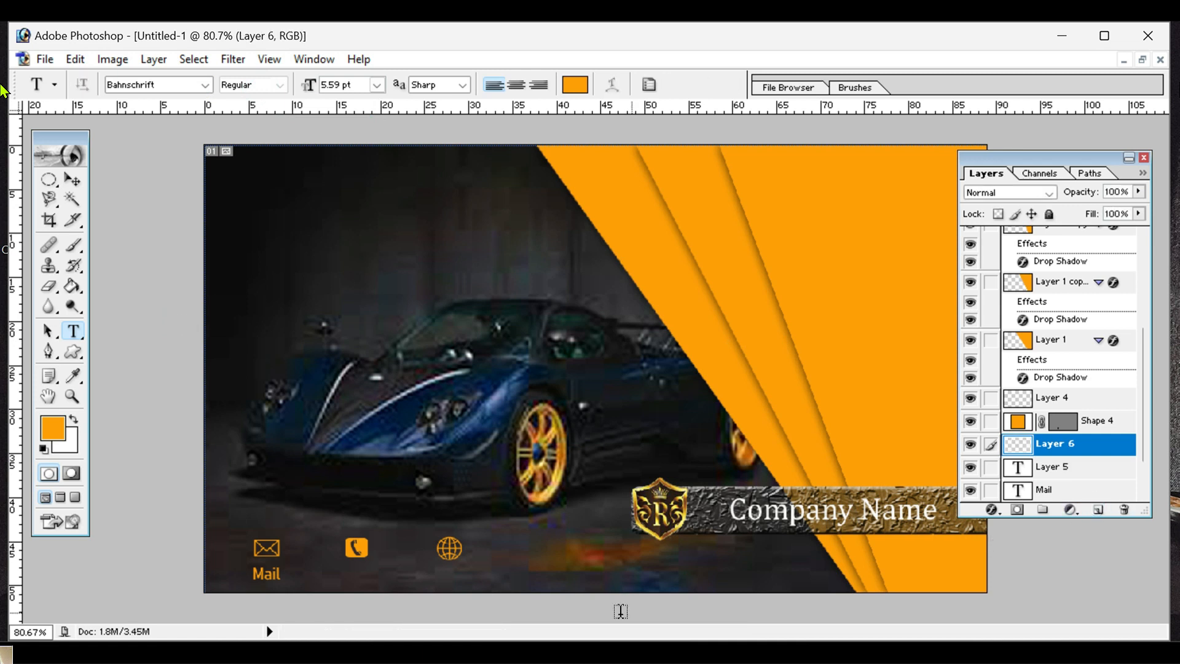
{"action": "left_click", "coordinate": [345, 575]}
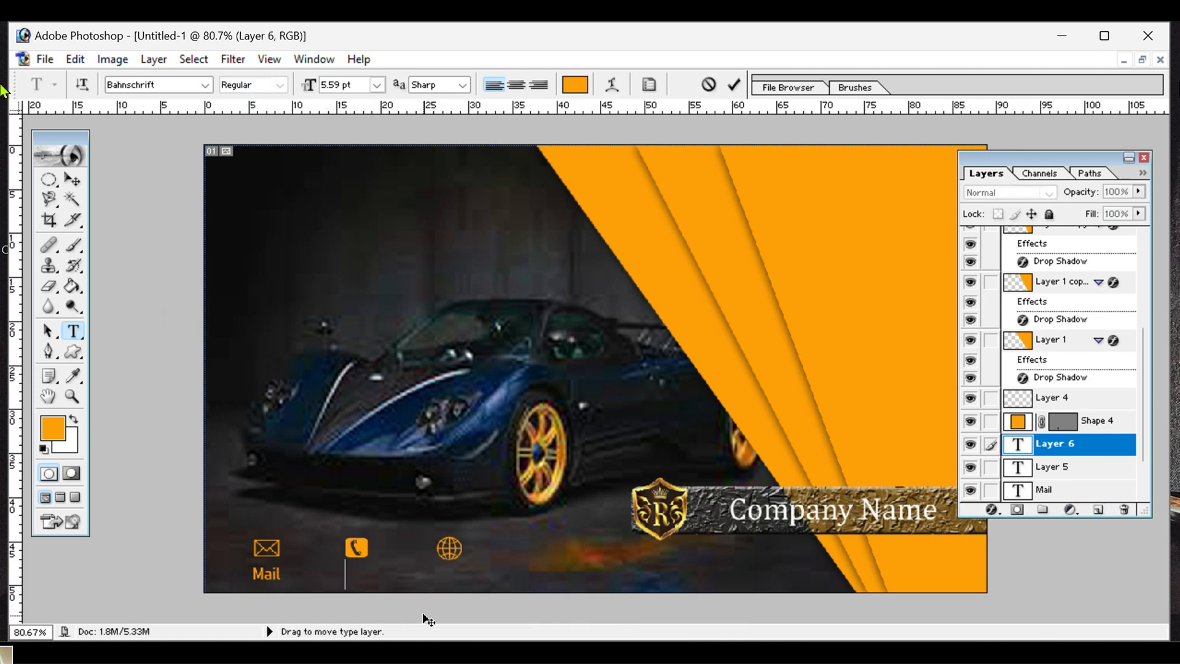
{"action": "type", "text": "Phone"}
{"action": "key", "text": "BackSpace"}
{"action": "key", "text": "BackSpace"}
{"action": "type", "text": "ne"}
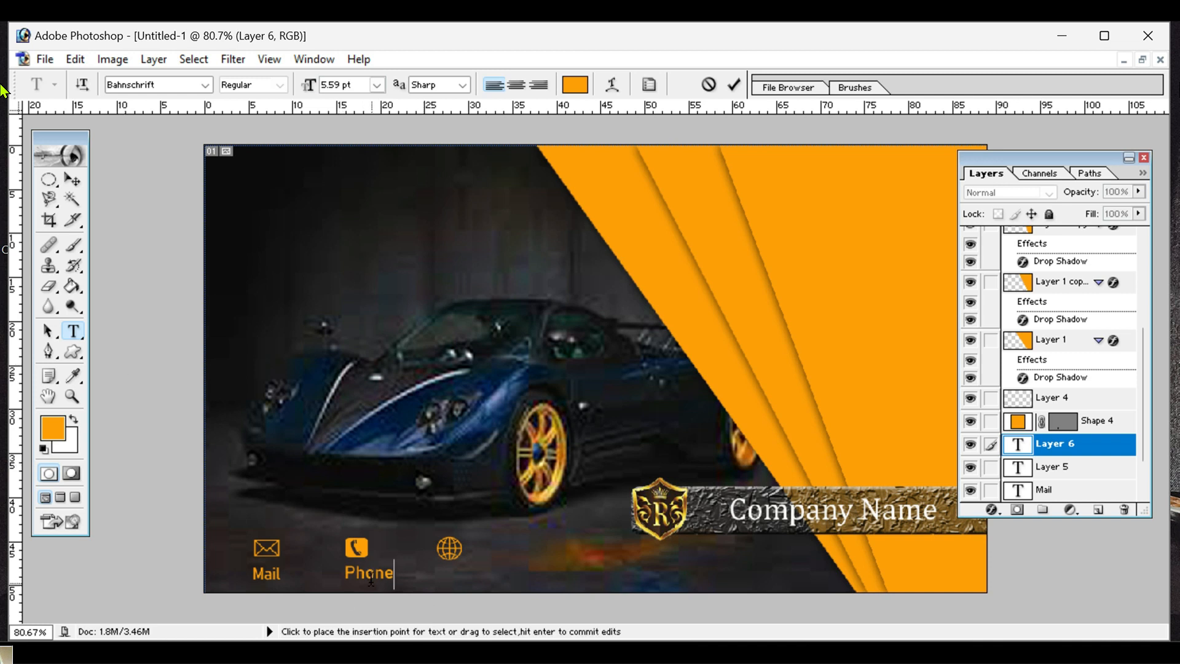
Centre the "Phone" text beneath the phone icon, level with "Mail", and hide the bounding box
{"action": "left_click", "coordinate": [75, 181]}
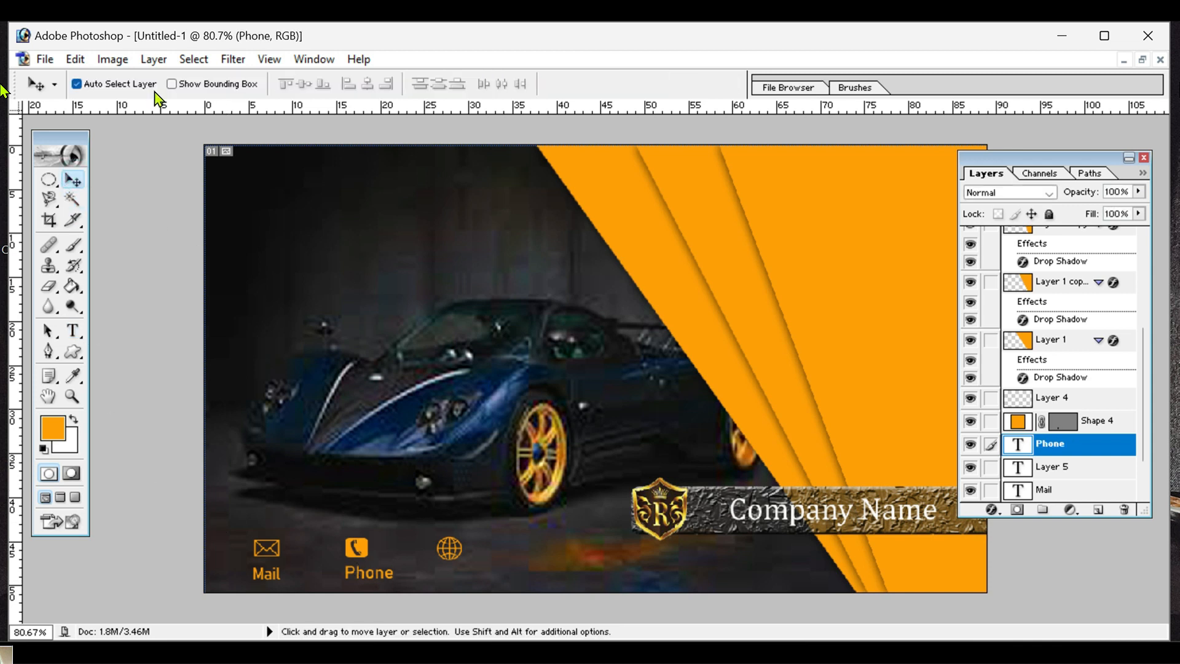
{"action": "left_click", "coordinate": [172, 90]}
{"action": "left_click", "coordinate": [346, 577]}
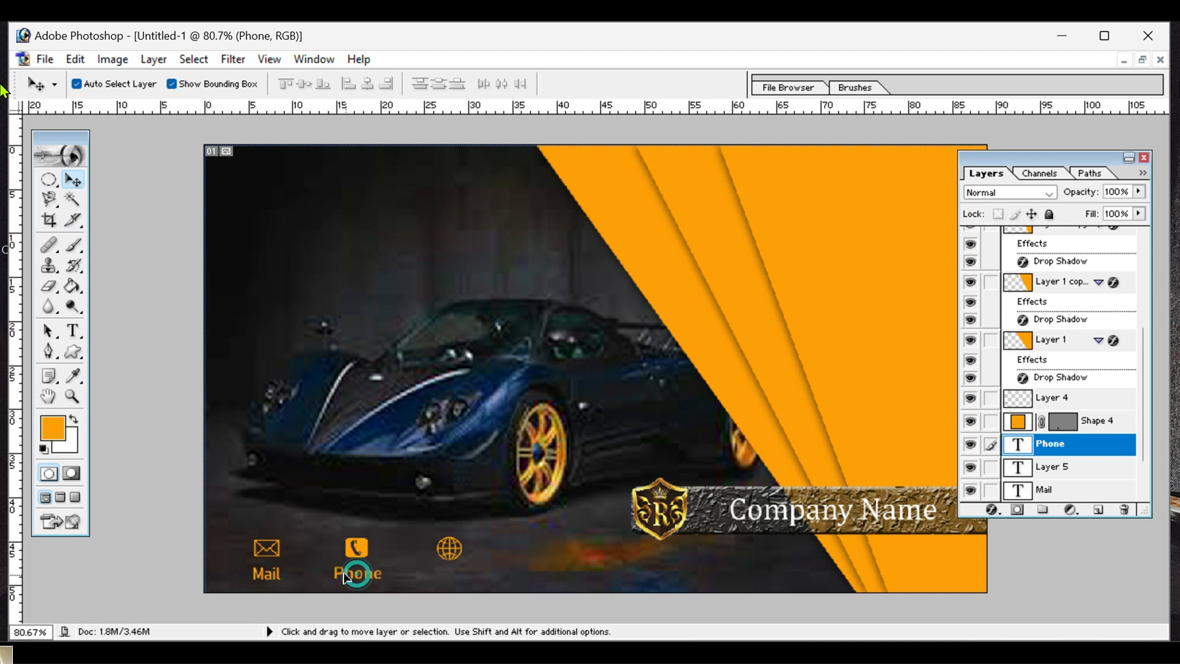
{"action": "left_click_drag", "start_coordinate": [343, 572], "coordinate": [346, 576]}
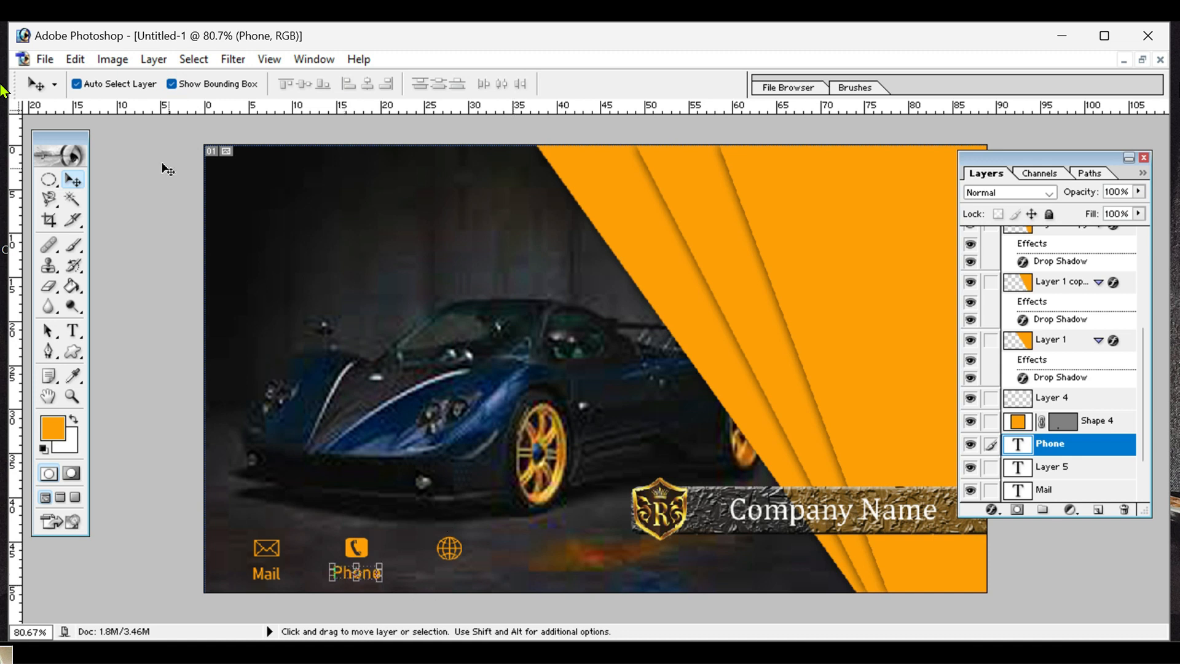
{"action": "left_click", "coordinate": [172, 84]}
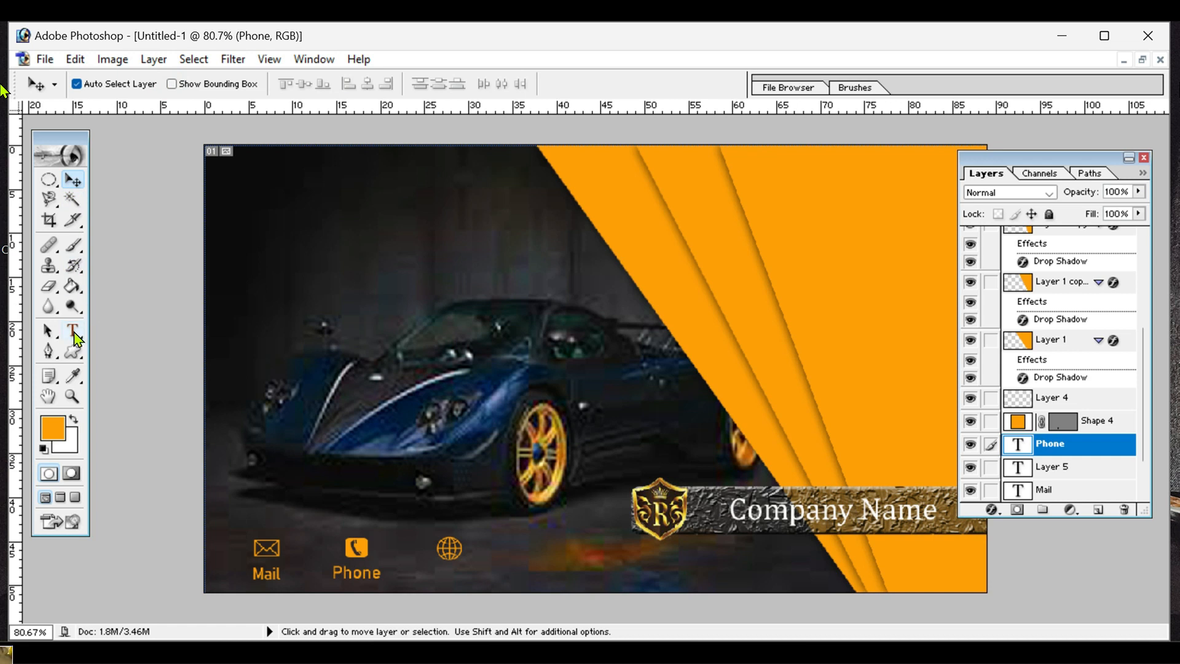
Add a new layer above the "Phone" text and enter the horizontal text "Website" below the globe icon
{"action": "left_click", "coordinate": [1098, 509]}
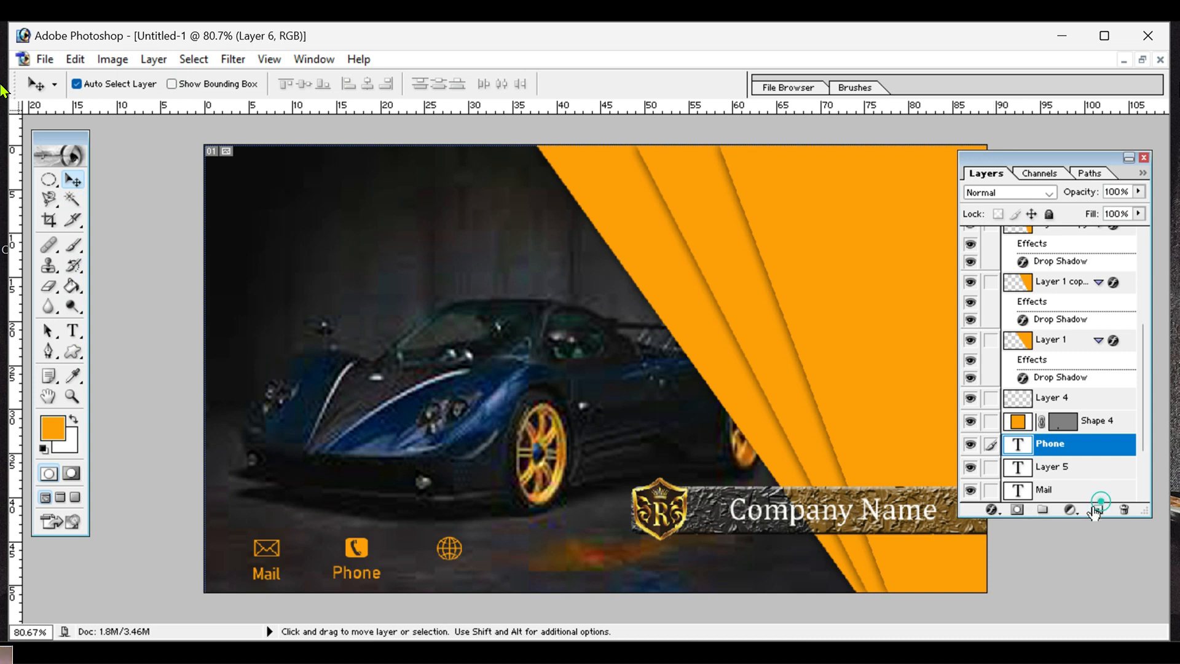
{"action": "left_click", "coordinate": [72, 335]}
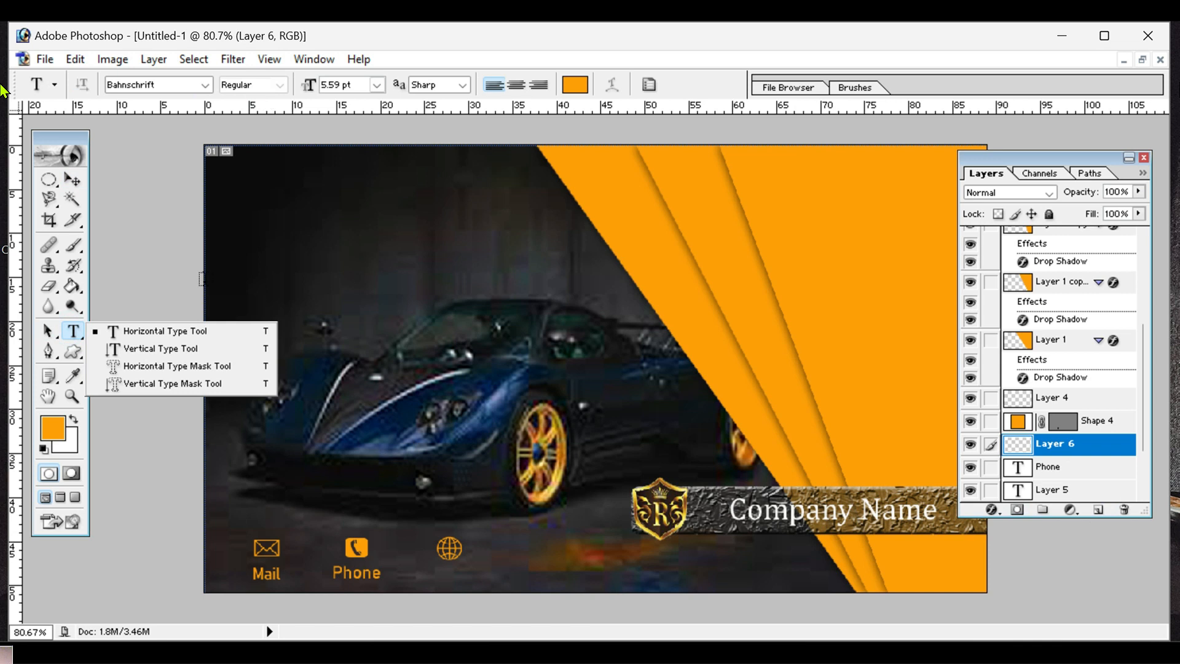
{"action": "left_click", "coordinate": [191, 330]}
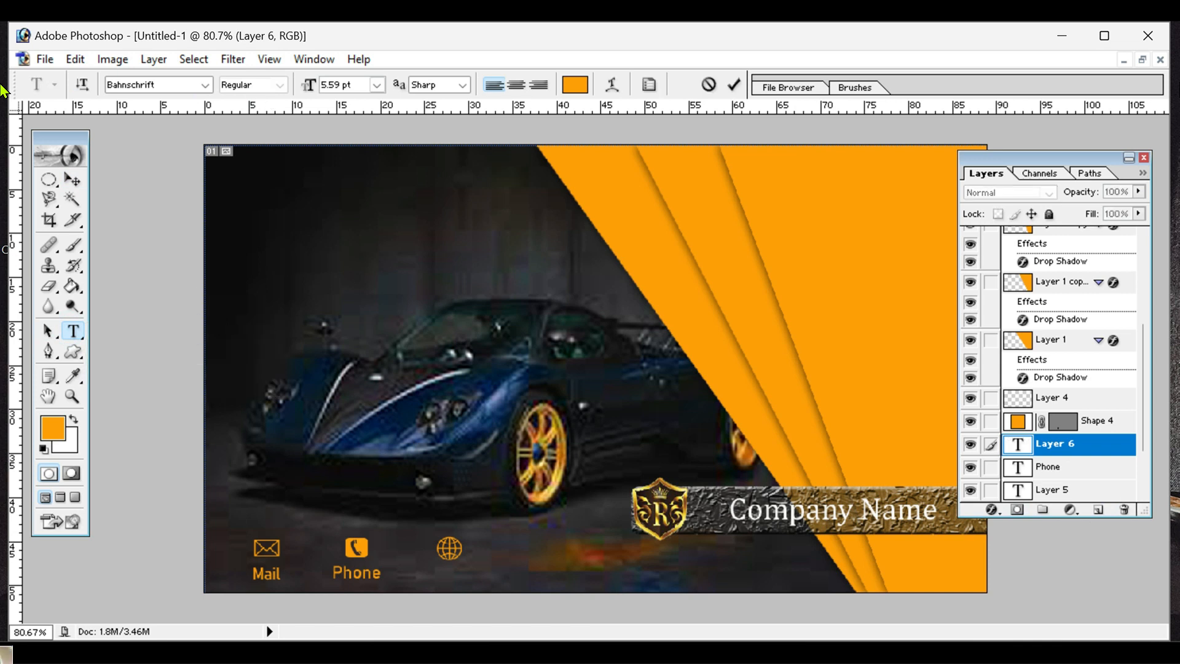
{"action": "type", "text": "Website"}
Centre the "Website" text beneath the globe icon, level with the other labels, and hide the bounding box
{"action": "left_click", "coordinate": [72, 179]}
{"action": "left_click", "coordinate": [172, 84]}
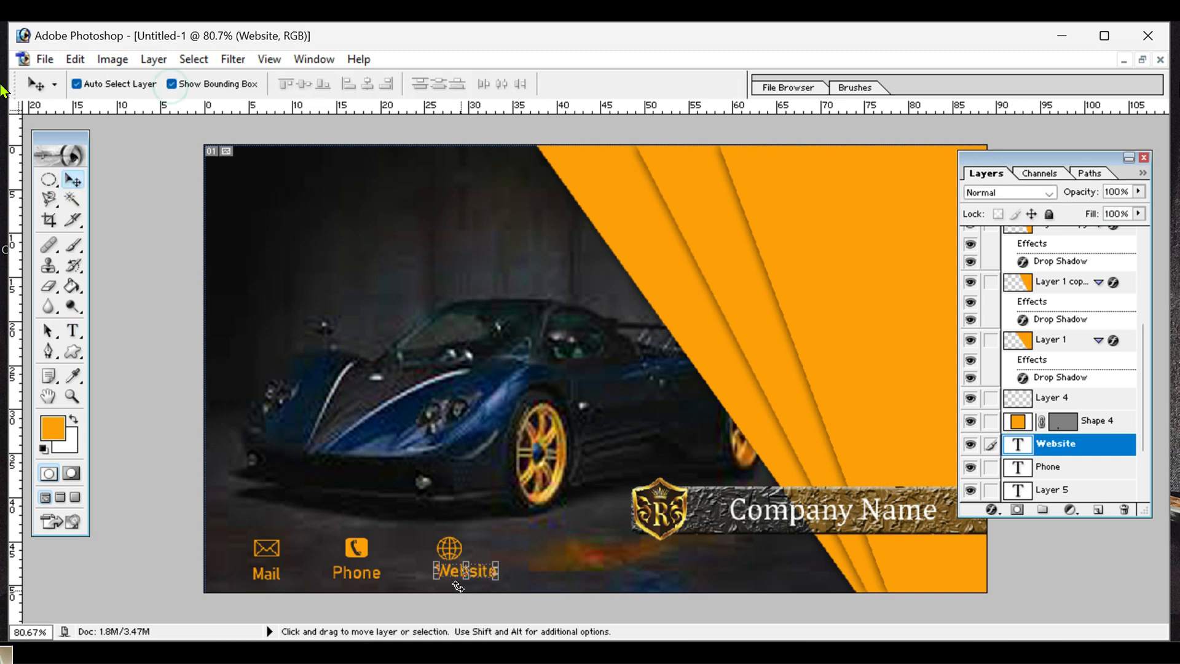
{"action": "left_click_drag", "start_coordinate": [456, 573], "coordinate": [439, 576]}
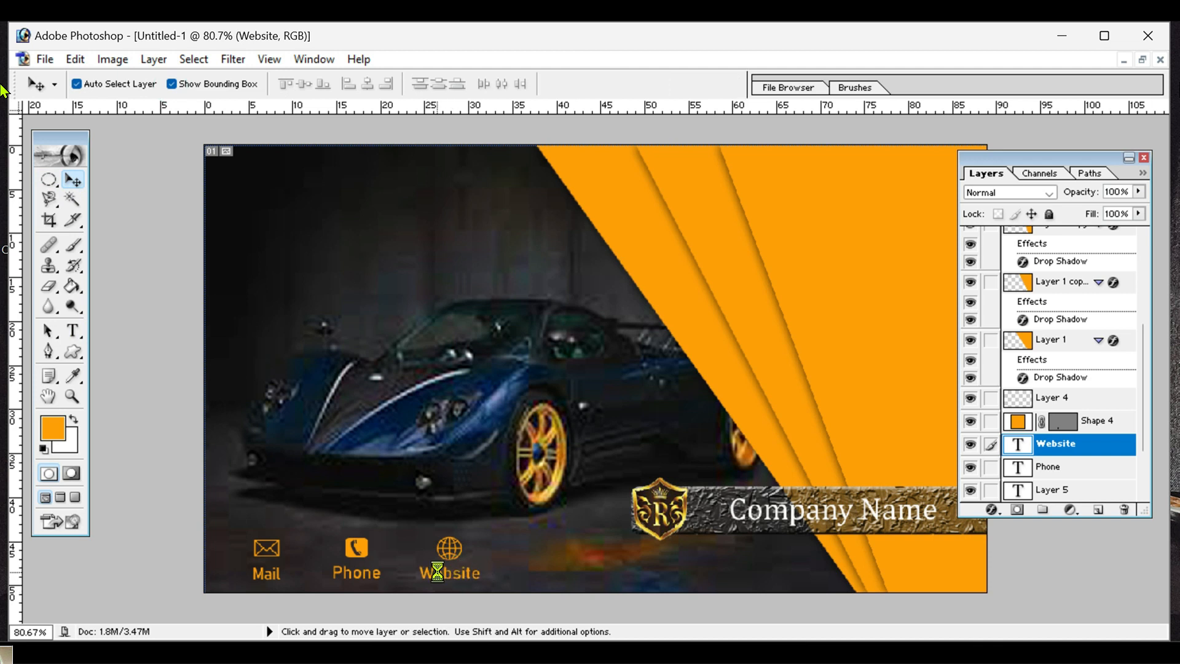
{"action": "left_click", "coordinate": [171, 84]}
Restore the design to a floating window and open the QR code image "download (6).png" from the bappy folder
{"action": "left_click", "coordinate": [1141, 59]}
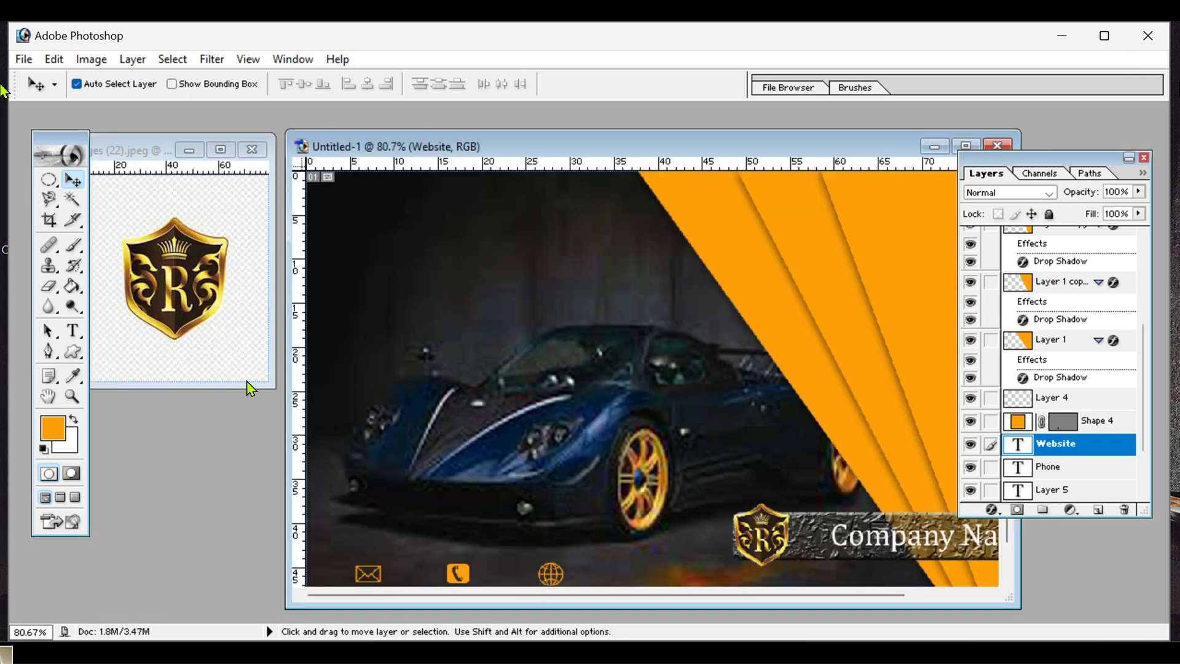
{"action": "double_click", "coordinate": [246, 396]}
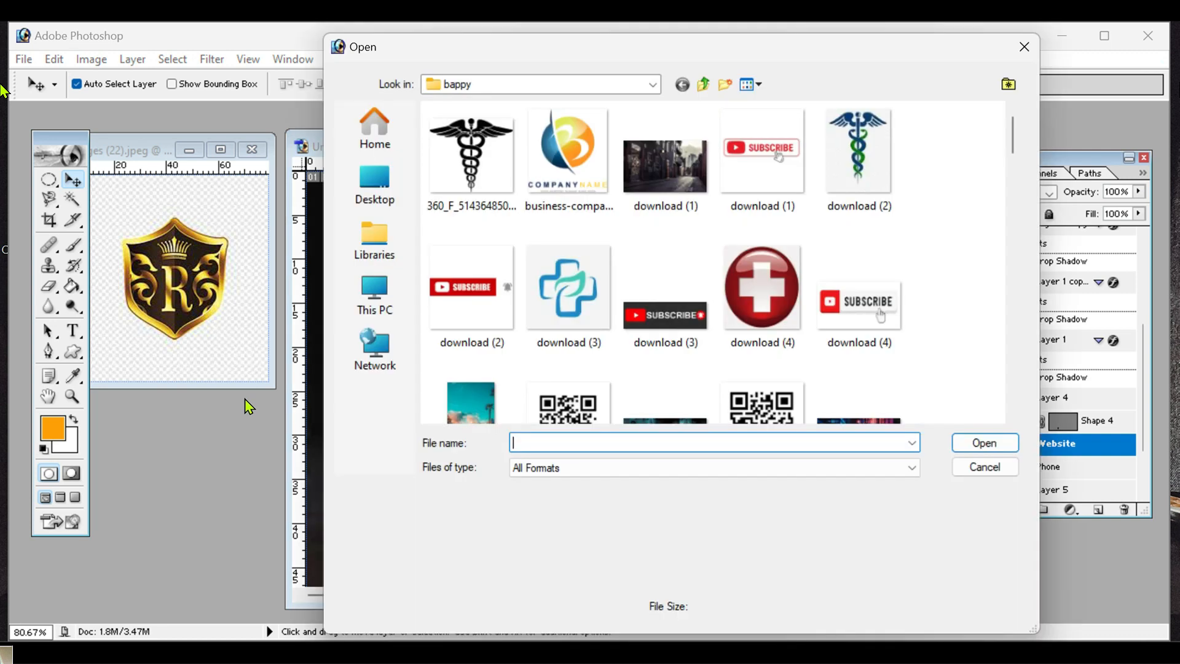
{"action": "scroll", "coordinate": [675, 266], "scroll_direction": "down", "scroll_amount": 5}
{"action": "scroll", "coordinate": [675, 265], "scroll_direction": "up", "scroll_amount": 5}
{"action": "scroll", "coordinate": [713, 252], "scroll_direction": "down", "scroll_amount": 3}
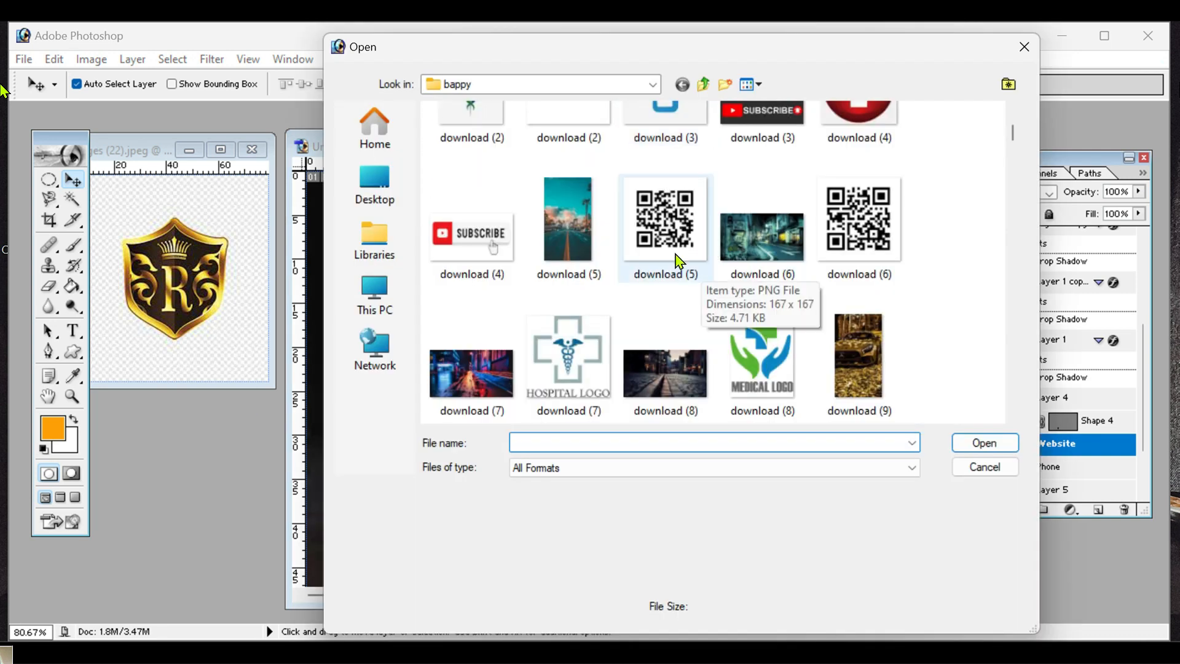
{"action": "left_click", "coordinate": [896, 245]}
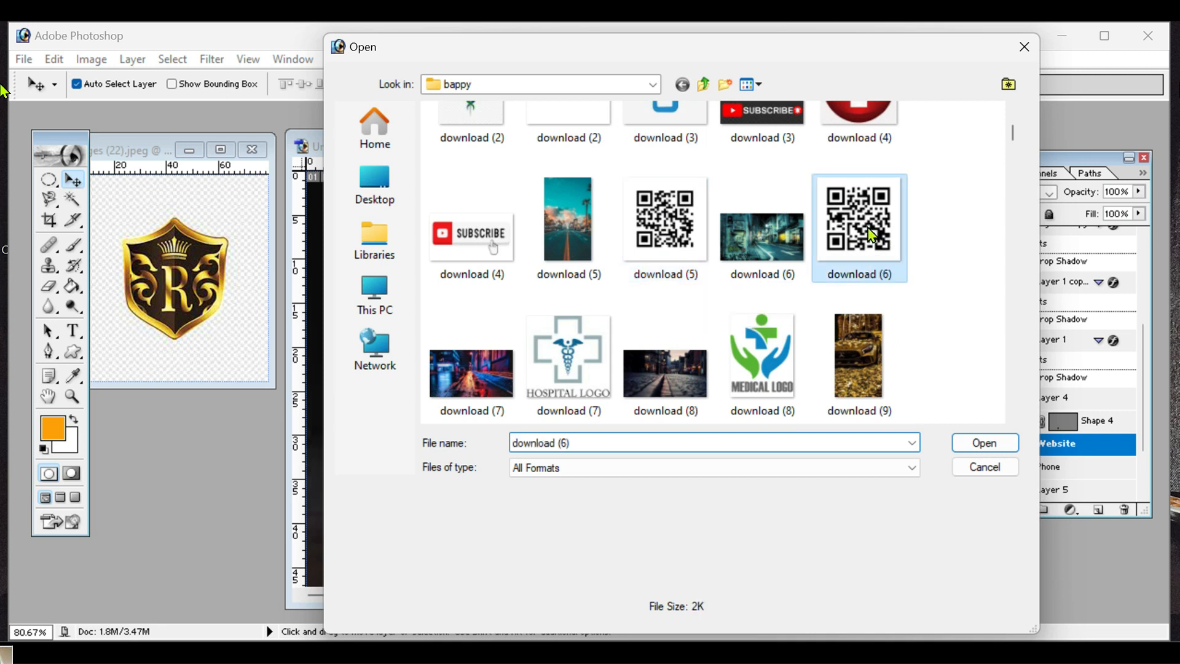
{"action": "left_click", "coordinate": [991, 446]}
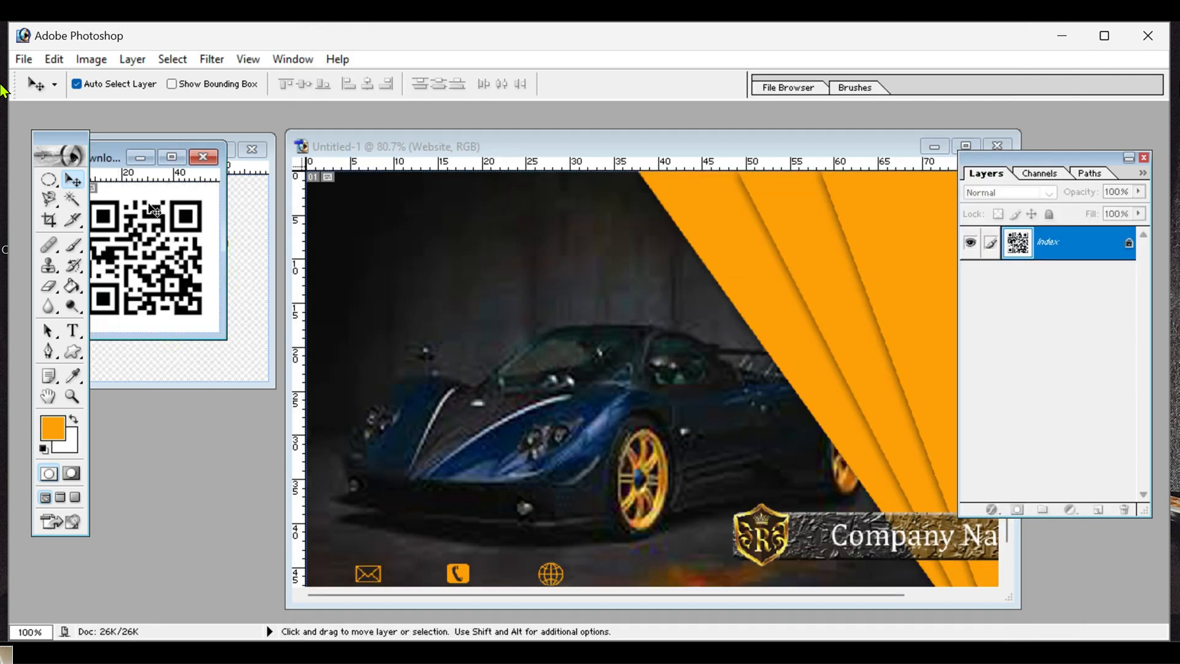
Select the QR code with a rectangular marquee and copy it onto a new layer in the car design
{"action": "left_click_drag", "start_coordinate": [97, 159], "coordinate": [128, 153]}
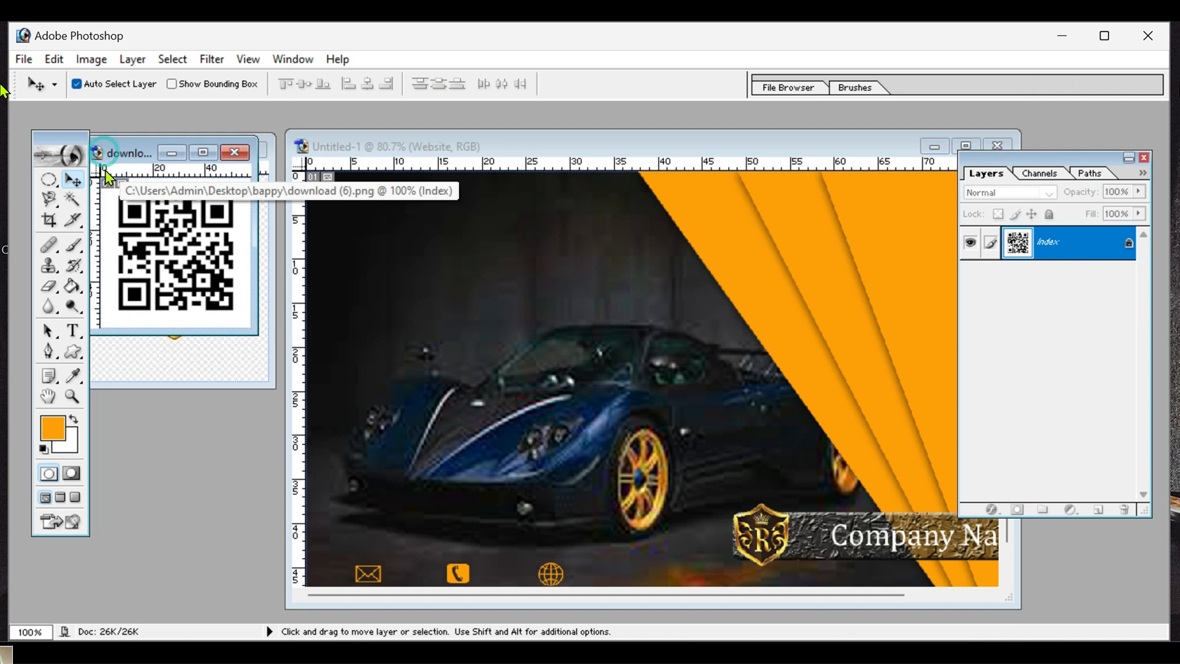
{"action": "left_click_drag", "start_coordinate": [49, 178], "coordinate": [232, 310]}
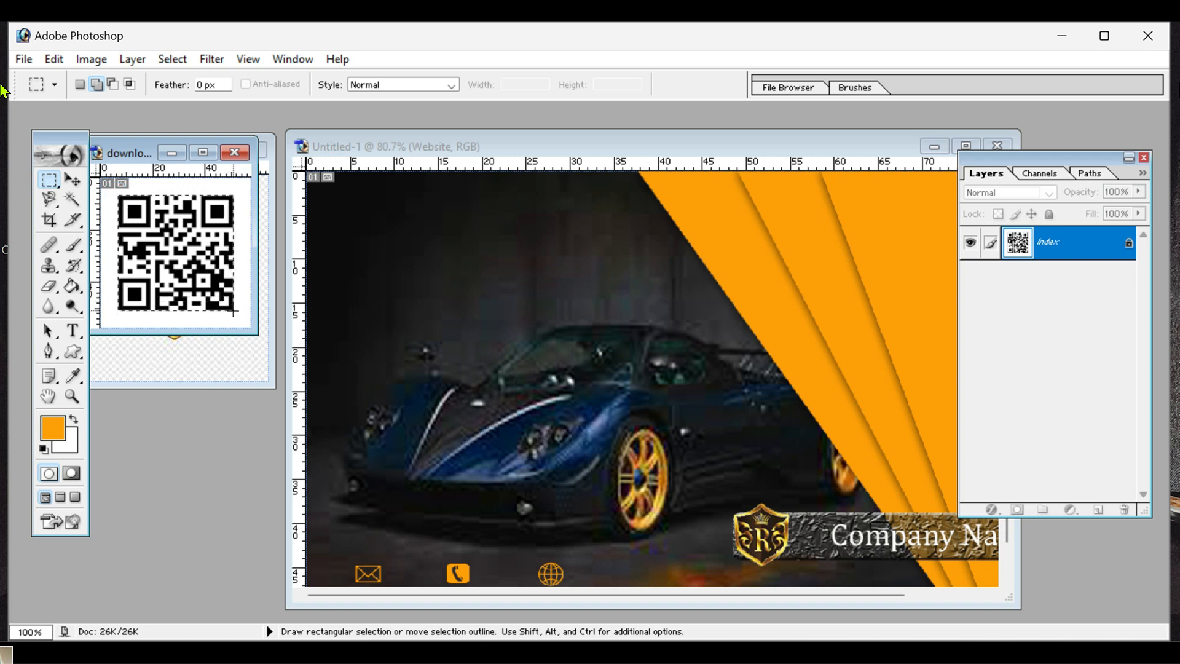
{"action": "left_click", "coordinate": [73, 179]}
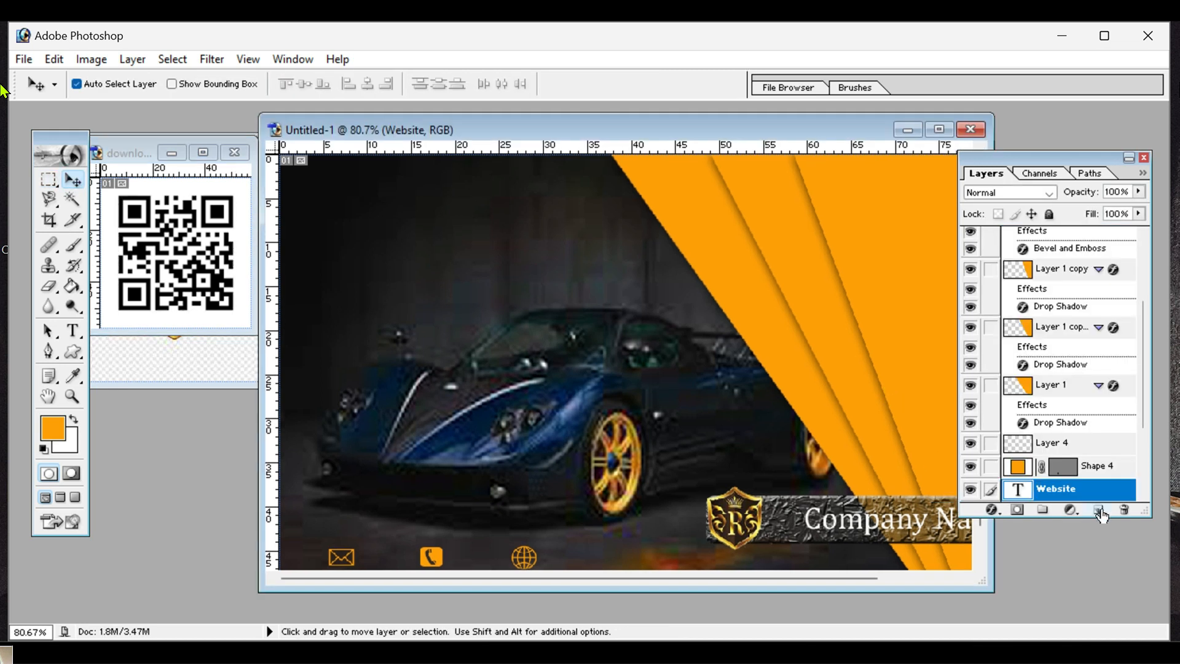
{"action": "left_click", "coordinate": [1098, 510]}
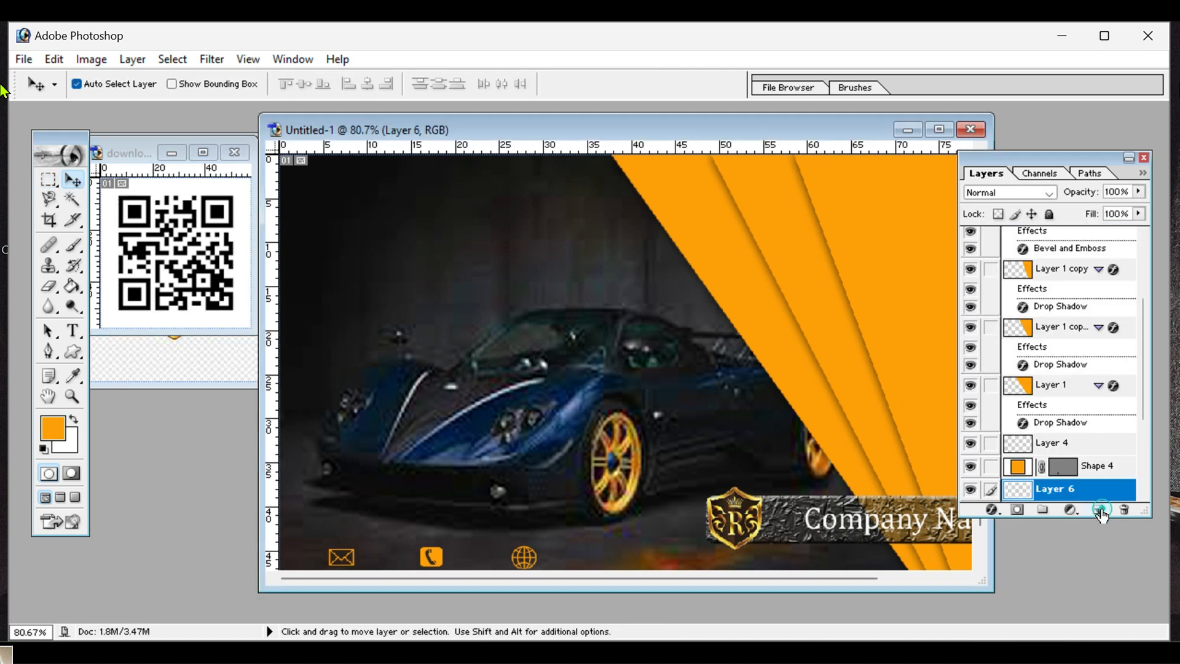
{"action": "left_click", "coordinate": [170, 231]}
{"action": "left_click_drag", "start_coordinate": [161, 231], "coordinate": [884, 189]}
Move the QR code layer to the top of the layer stack and maximize the design window
{"action": "left_click_drag", "start_coordinate": [819, 136], "coordinate": [760, 140]}
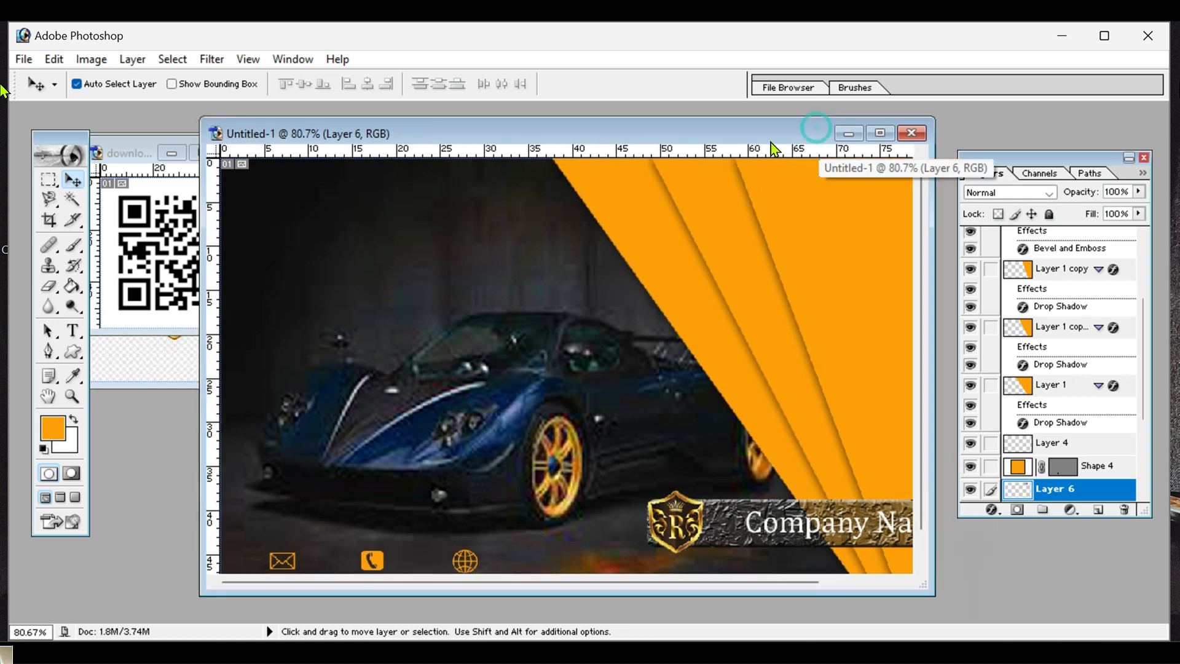
{"action": "left_click_drag", "start_coordinate": [1068, 490], "coordinate": [1037, 229]}
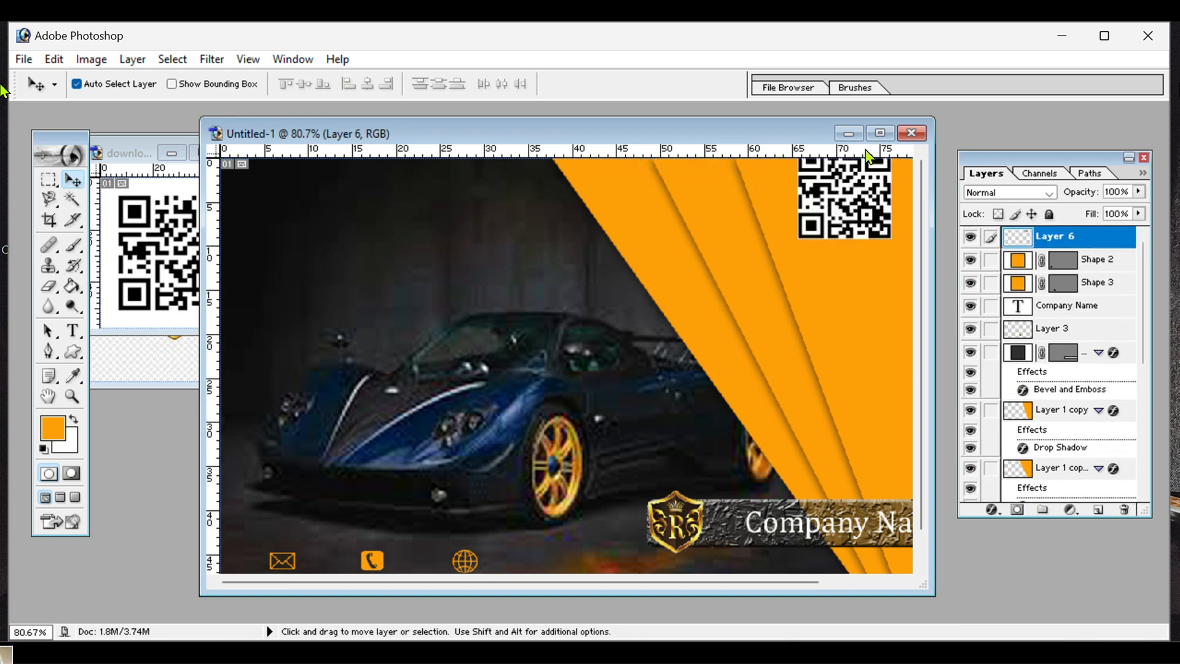
{"action": "left_click", "coordinate": [880, 134]}
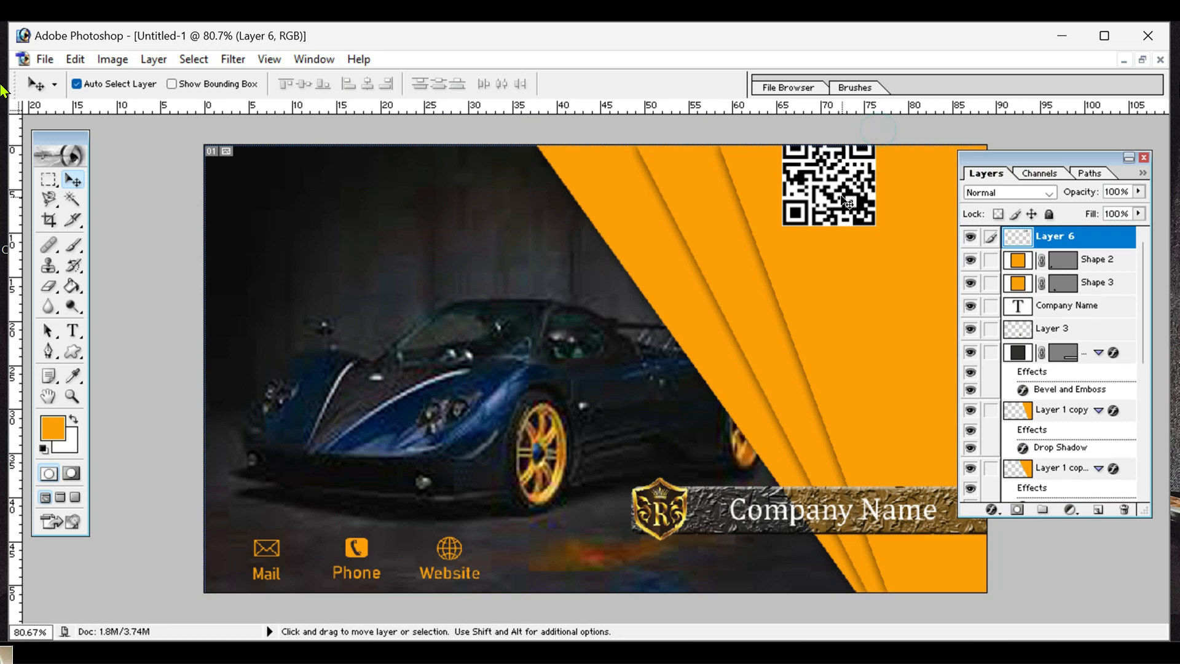
Place the QR code in the design's upper-right corner, scale it to about 59.7% width and 58.8% height, and hide the bounding box
{"action": "left_click", "coordinate": [171, 83]}
{"action": "left_click_drag", "start_coordinate": [811, 184], "coordinate": [889, 206]}
{"action": "left_click", "coordinate": [993, 157]}
{"action": "left_click_drag", "start_coordinate": [1057, 153], "coordinate": [1056, 146]}
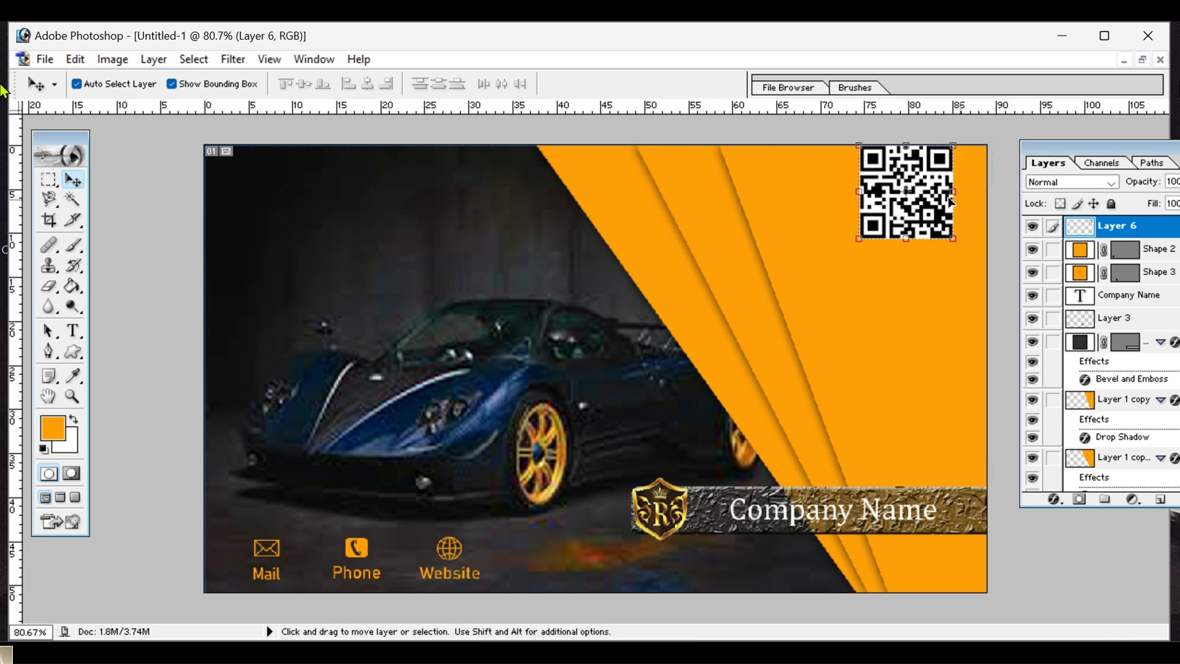
{"action": "left_click_drag", "start_coordinate": [903, 200], "coordinate": [918, 200]}
{"action": "left_click_drag", "start_coordinate": [880, 156], "coordinate": [912, 217]}
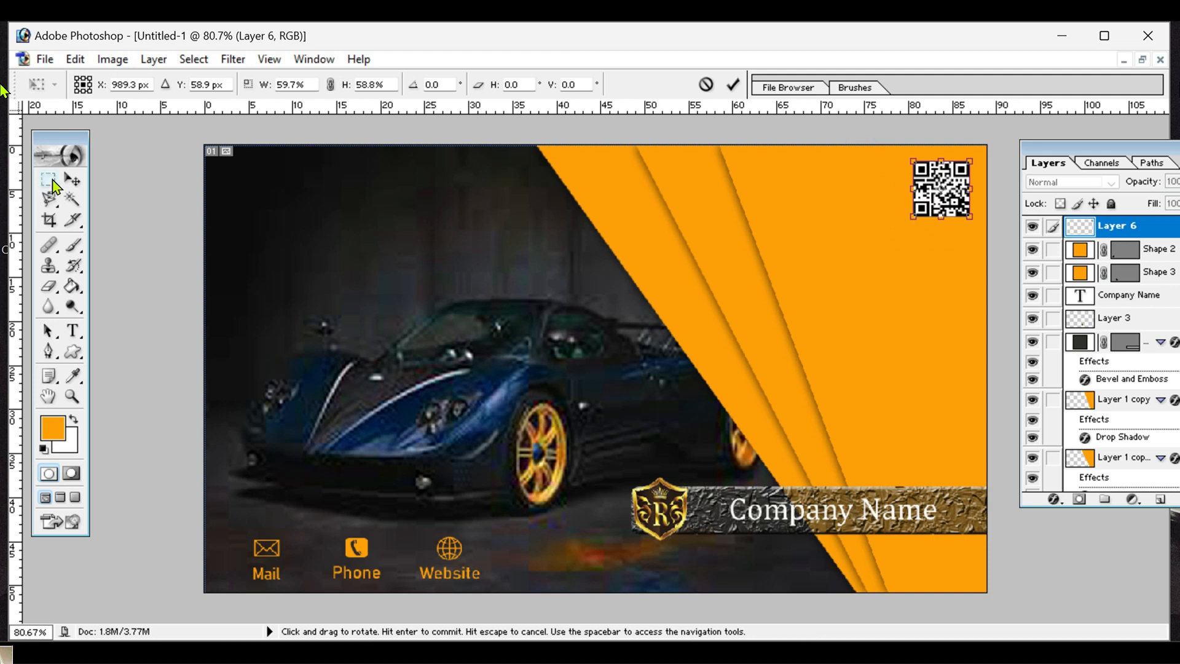
{"action": "left_click", "coordinate": [72, 180]}
{"action": "left_click", "coordinate": [550, 271]}
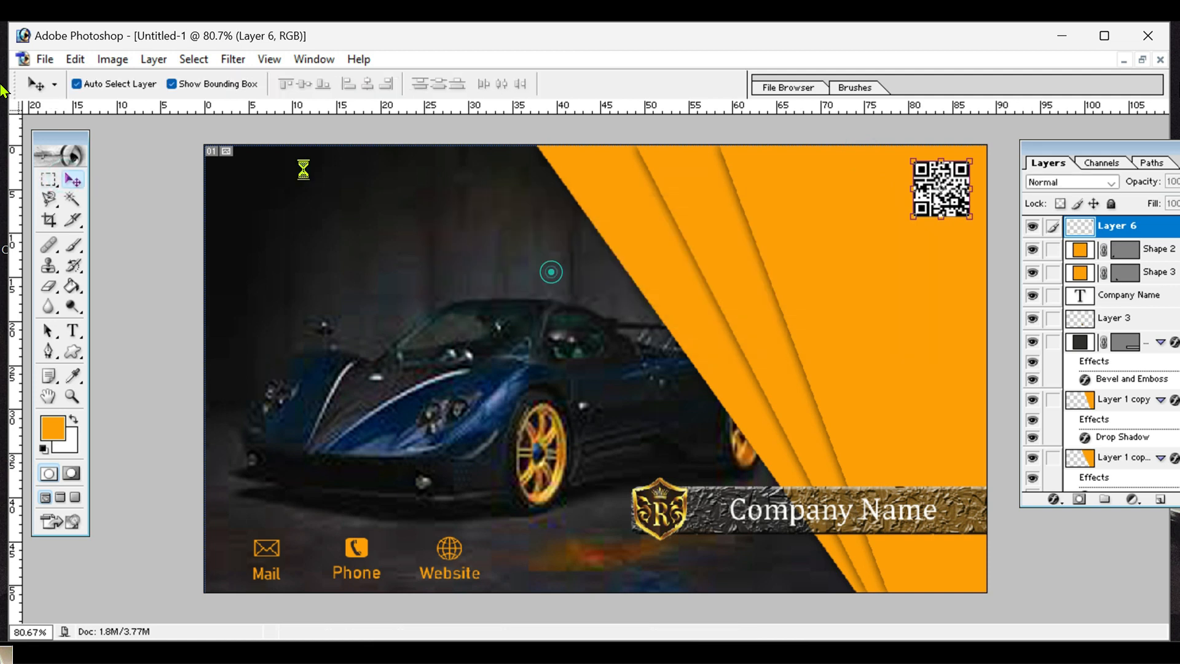
{"action": "left_click", "coordinate": [171, 83]}
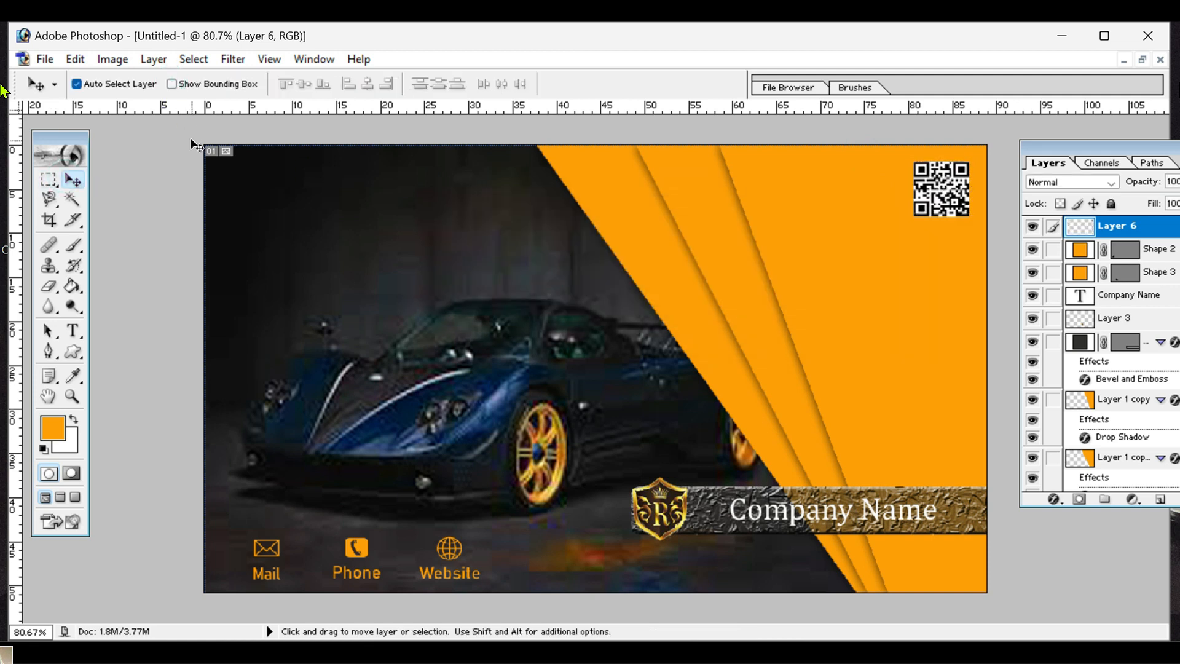
Add a new layer above the QR code and enter the personal website address as 6 pt Constantia text above the car
{"action": "left_click_drag", "start_coordinate": [1082, 145], "coordinate": [1046, 147]}
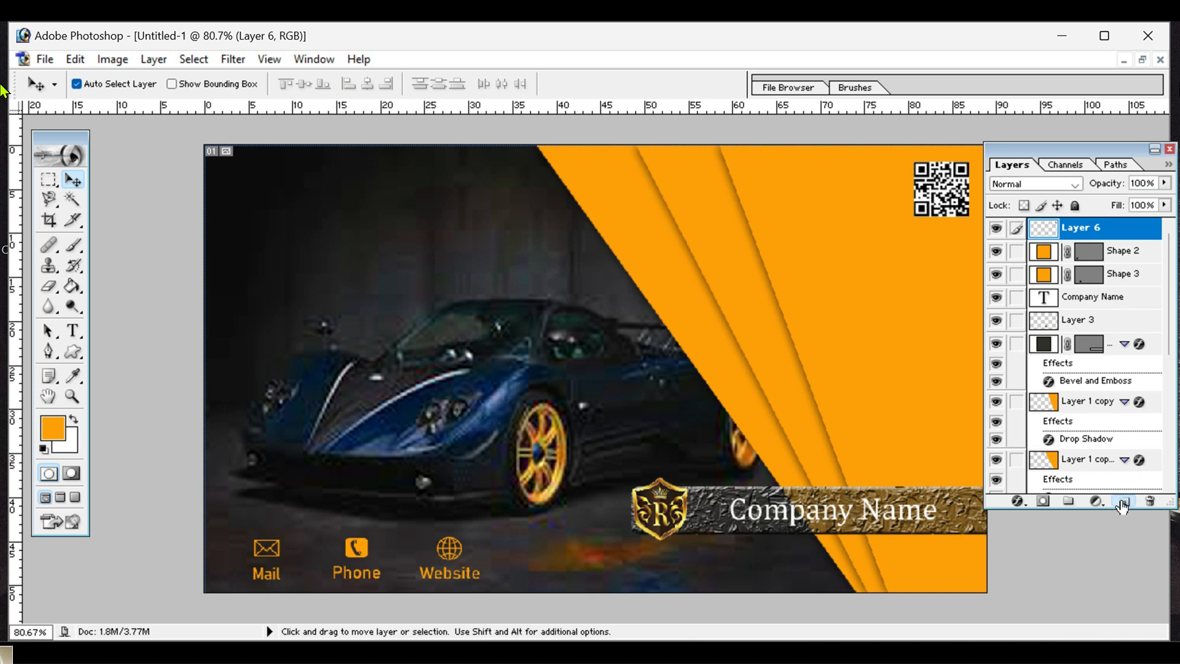
{"action": "left_click", "coordinate": [1125, 502]}
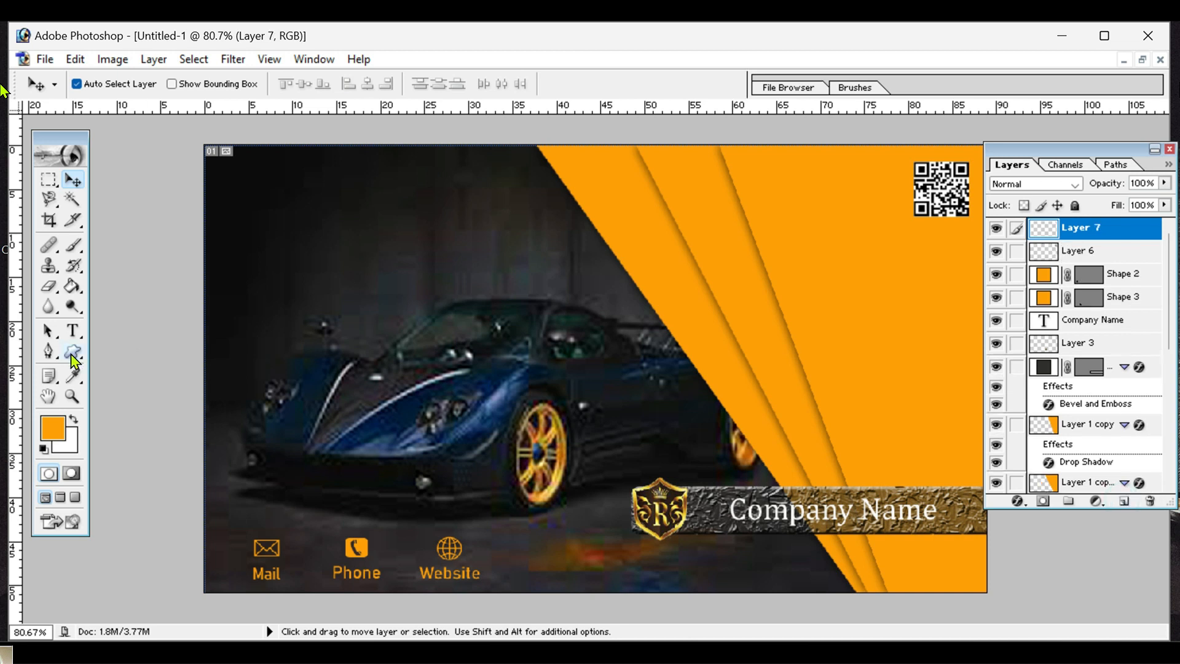
{"action": "left_click", "coordinate": [72, 330]}
{"action": "left_click", "coordinate": [171, 333]}
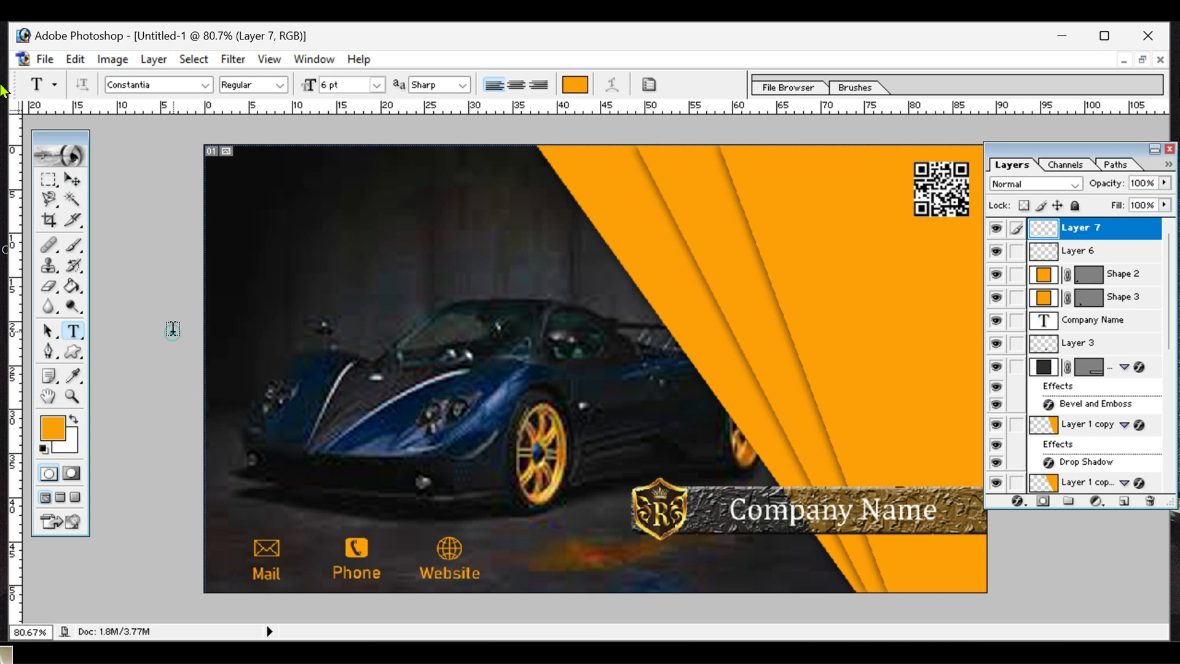
{"action": "left_click", "coordinate": [258, 171]}
{"action": "type", "text": "www."}
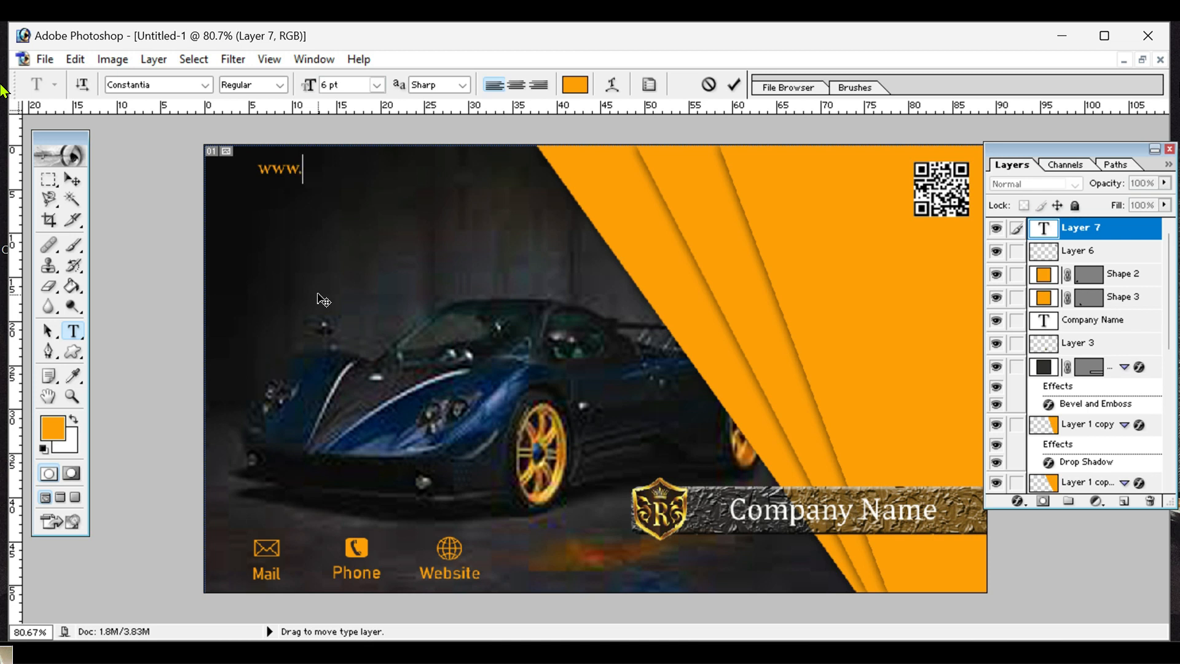
{"action": "type", "text": "jubaeir295.c"}
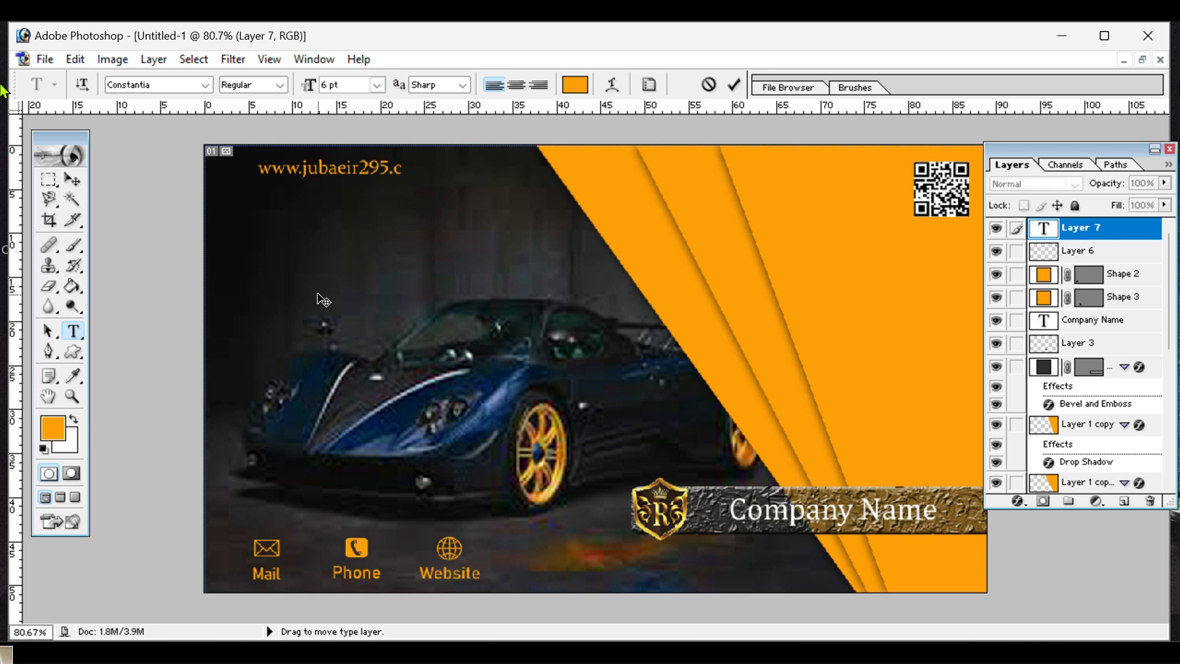
{"action": "type", "text": "om"}
{"action": "left_click", "coordinate": [71, 178]}
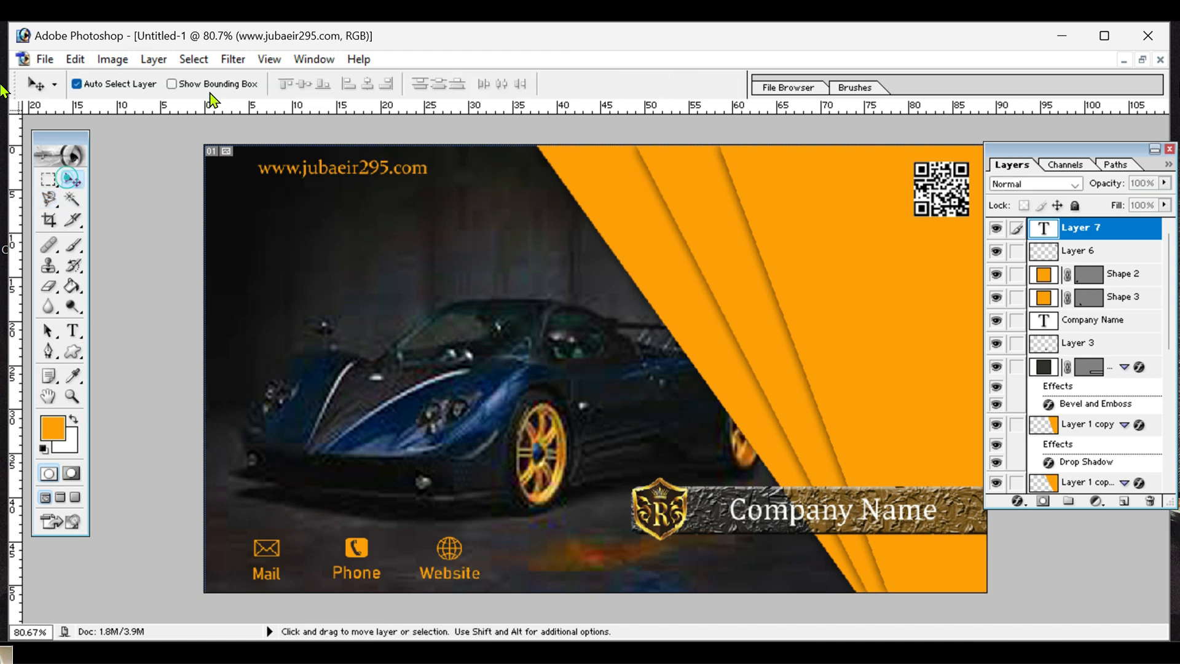
Shift the website address slightly down and left within the design's upper-left corner, and hide the bounding box
{"action": "left_click", "coordinate": [172, 84]}
{"action": "left_click_drag", "start_coordinate": [309, 181], "coordinate": [301, 179]}
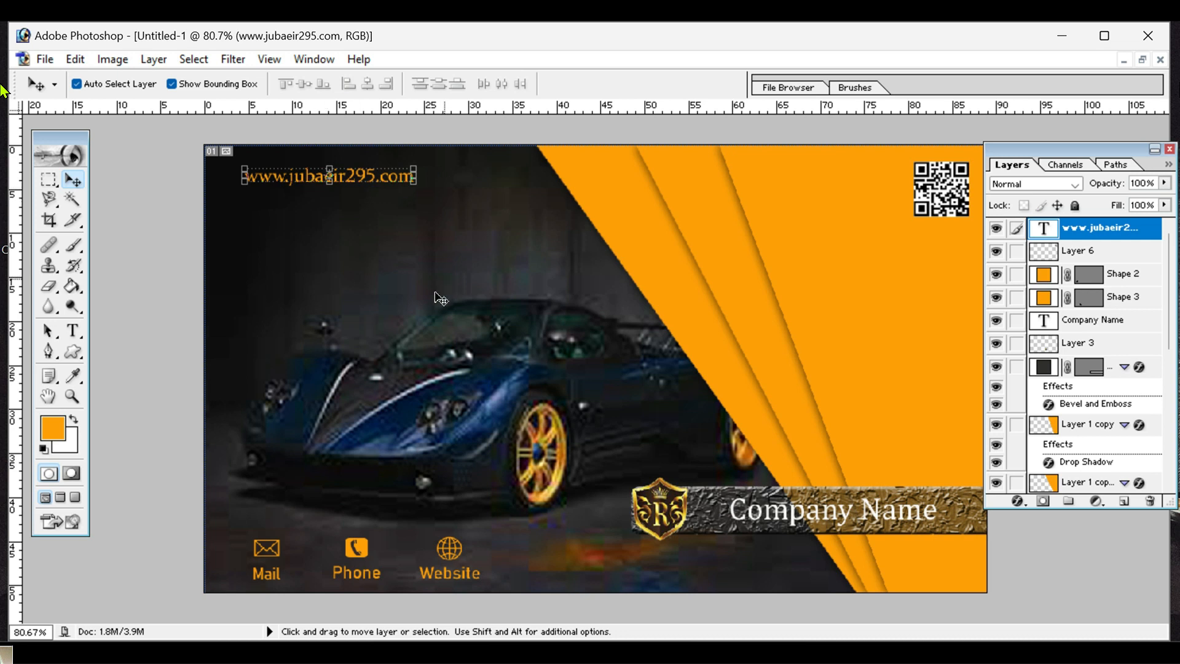
{"action": "left_click", "coordinate": [172, 84]}
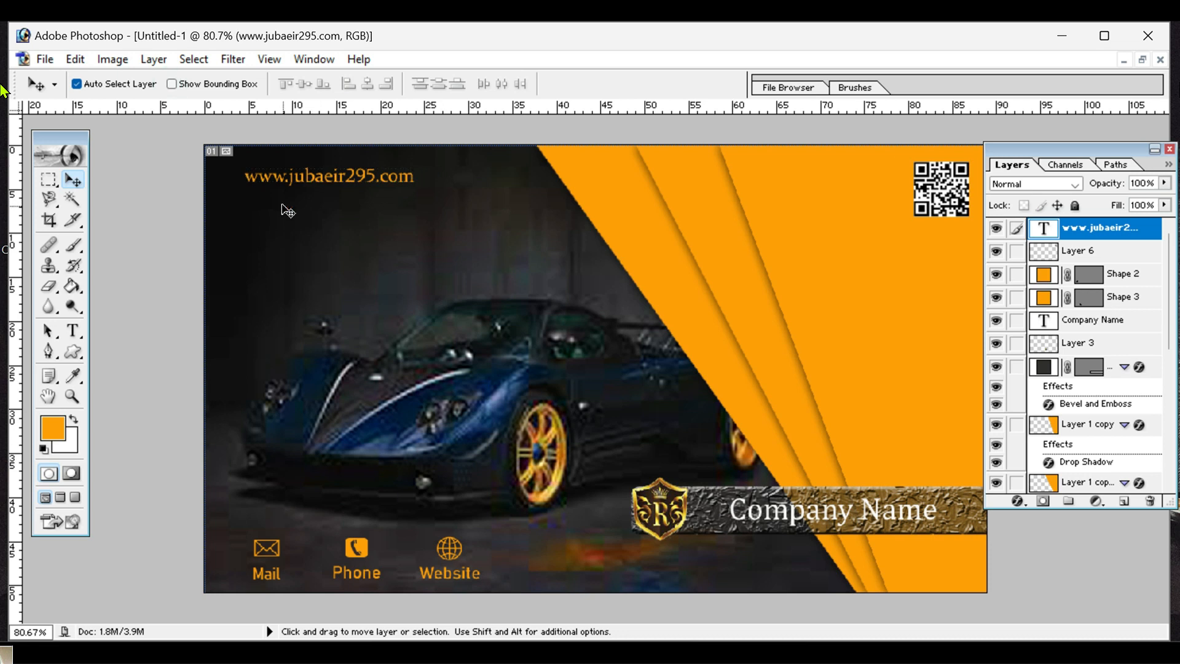